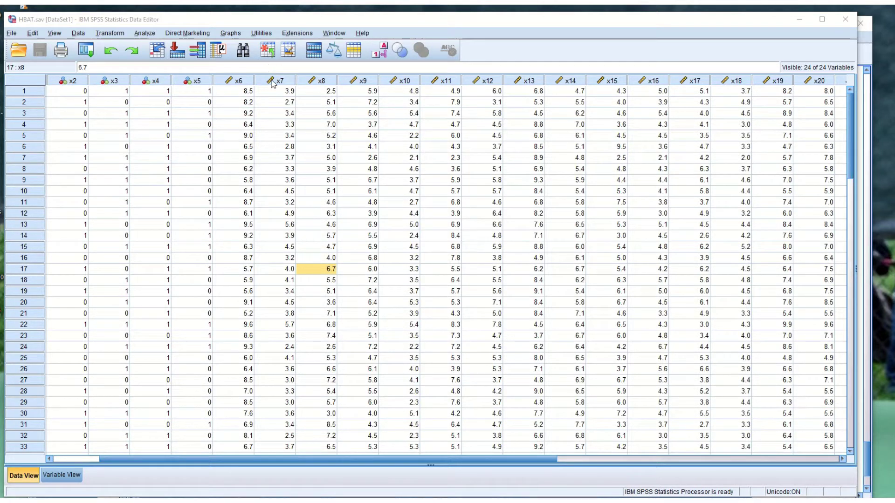
# Drag-select the data columns x6 through x18 in the HBAT.sav Data View
pyautogui.moveTo(247, 82)
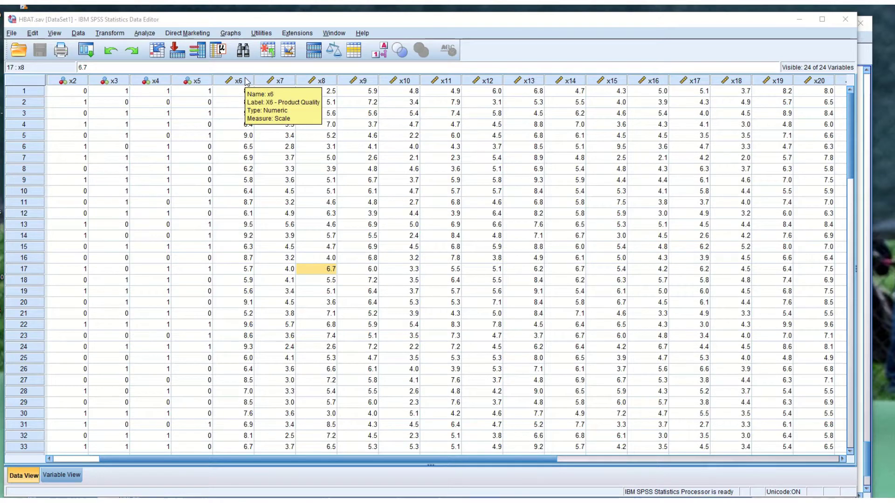
pyautogui.moveTo(246, 82); pyautogui.dragTo(737, 115)
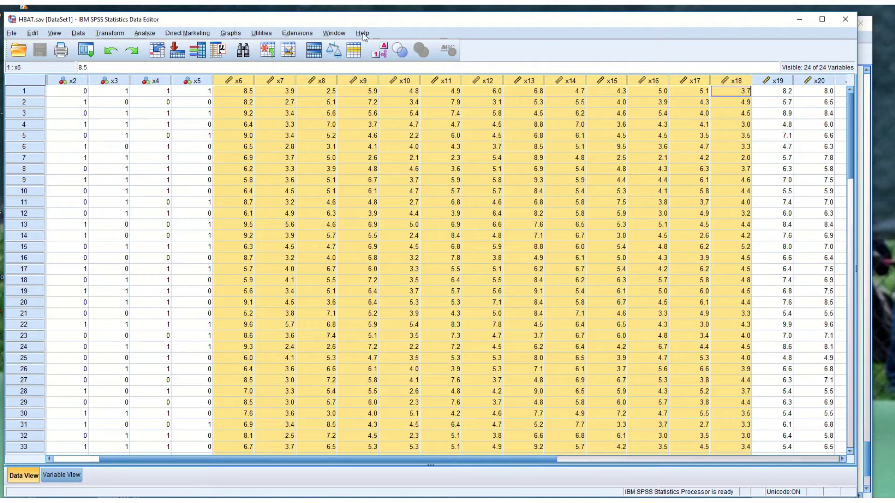
# Open the Factor Analysis dialog and remove the previously analysed variables from the Variables list
pyautogui.click(144, 35)
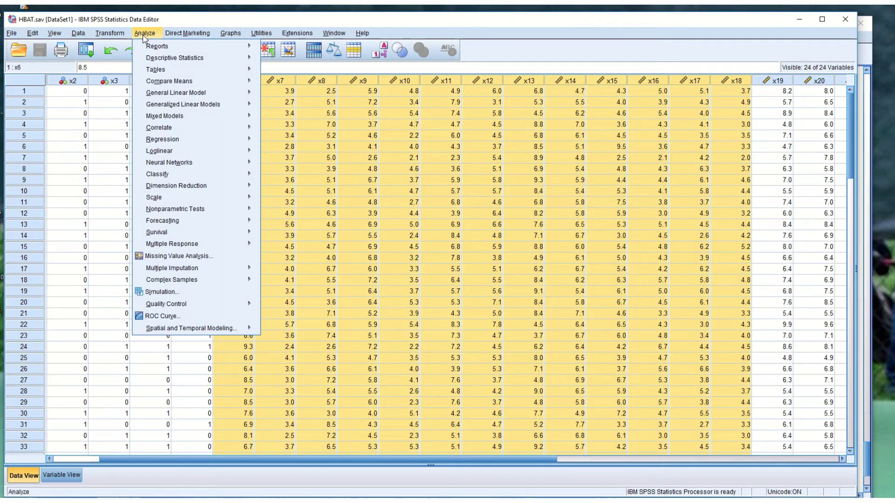
pyautogui.moveTo(193, 166)
pyautogui.moveTo(189, 192)
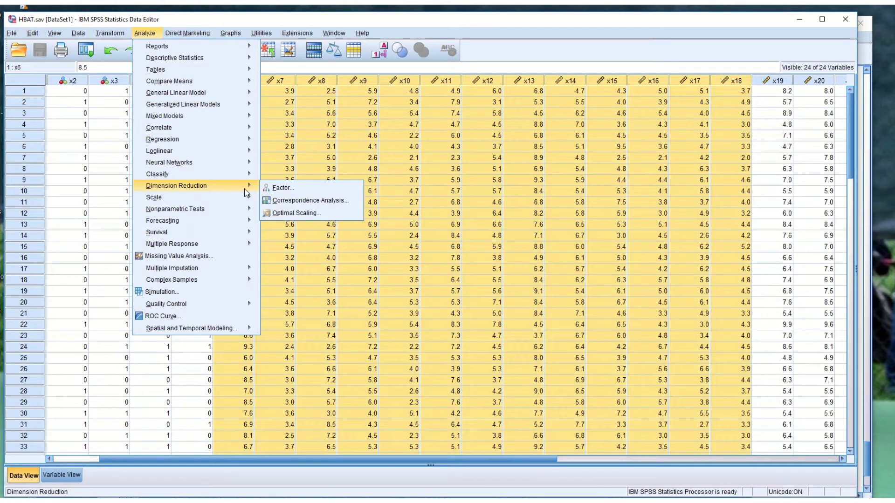
pyautogui.click(282, 188)
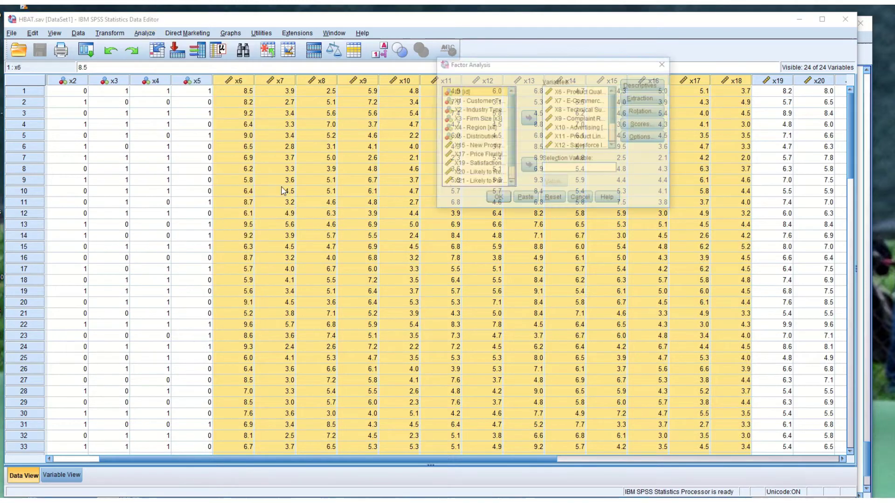
pyautogui.moveTo(613, 111)
pyautogui.mouseDown()
pyautogui.moveTo(613, 133)
pyautogui.moveTo(610, 104)
pyautogui.mouseUp()
pyautogui.click(555, 91)
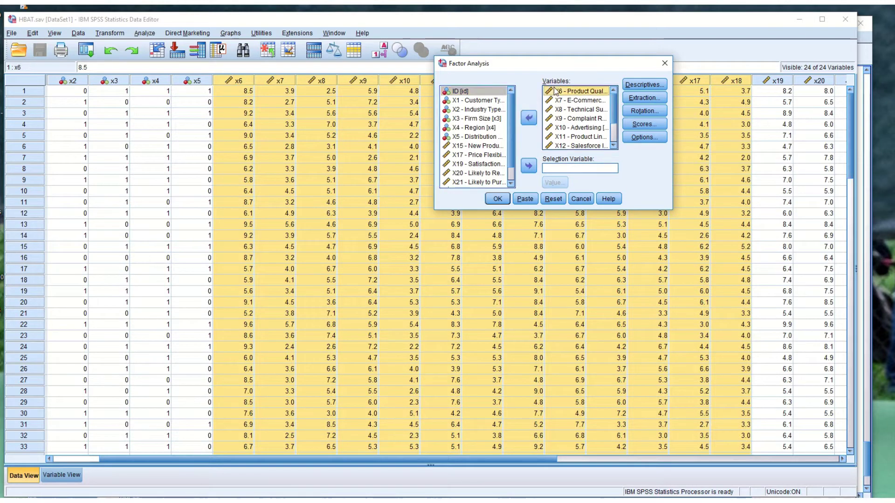
pyautogui.hotkey('shift', 'Down')
pyautogui.hotkey('shift', 'Down')
pyautogui.hotkey('shift', 'Down')
pyautogui.hotkey('shift', 'Down')
pyautogui.hotkey('shift', 'Down')
pyautogui.hotkey('shift', 'Down')
pyautogui.hotkey('shift', 'Down')
pyautogui.hotkey('shift', 'Down')
pyautogui.hotkey('shift', 'Down')
pyautogui.hotkey('shift', 'Down')
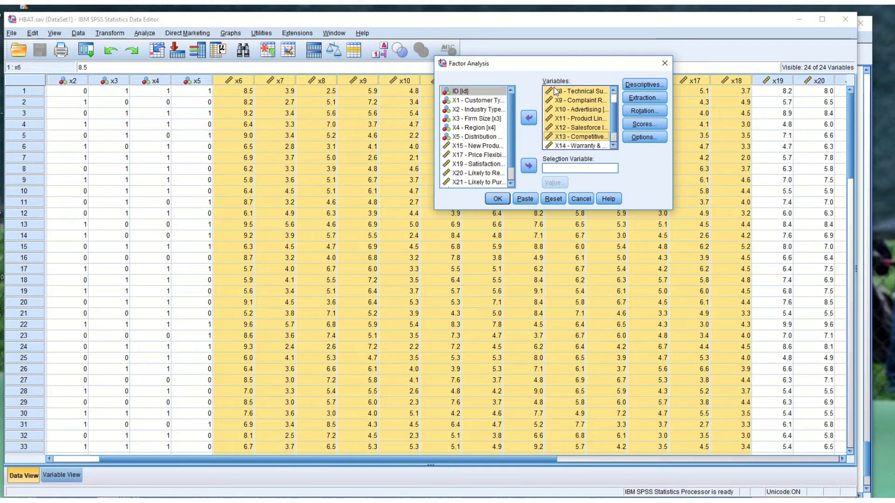
pyautogui.click(530, 119)
# Move X6 through X18, including X15 and X17 Price Flexibility, into the Variables box
pyautogui.moveTo(511, 124); pyautogui.dragTo(511, 171)
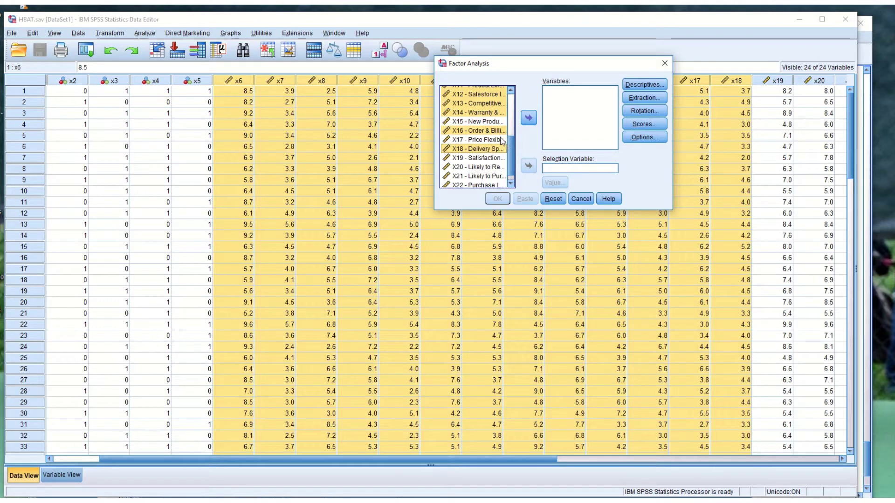
pyautogui.click(528, 117)
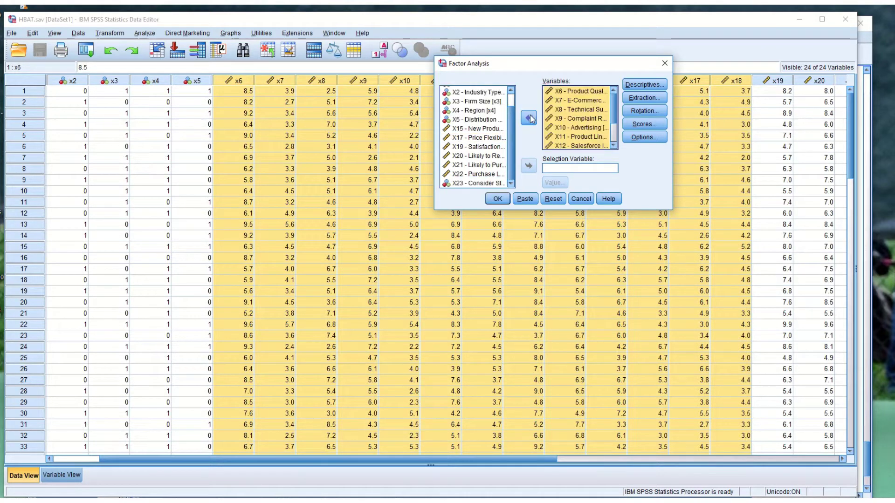
pyautogui.click(496, 130)
pyautogui.click(528, 118)
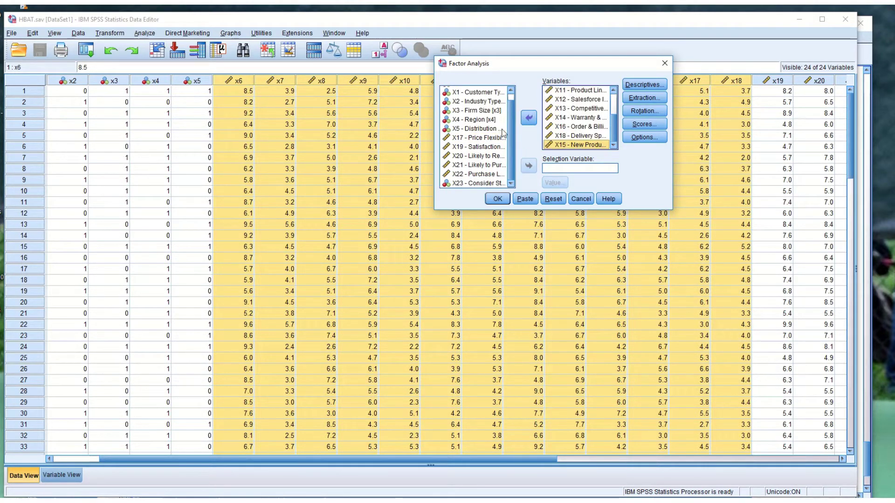
pyautogui.click(494, 139)
pyautogui.click(528, 117)
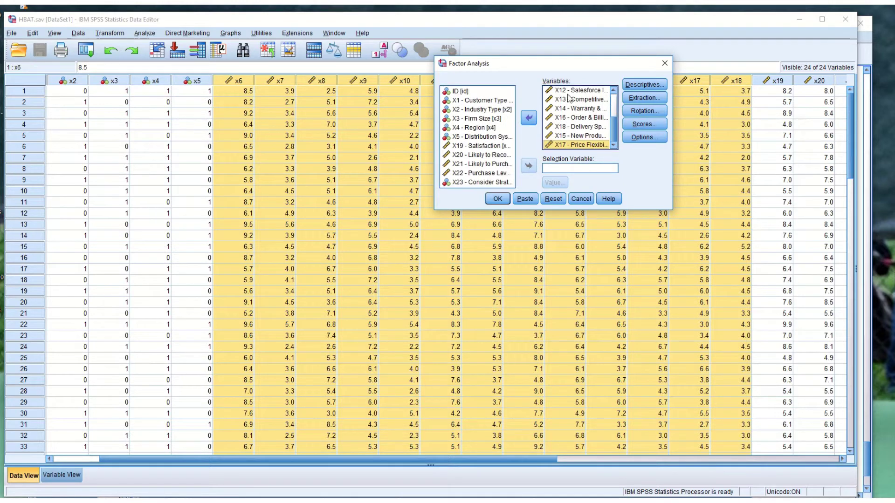
pyautogui.scroll(2, 618, 128)
pyautogui.scroll(-2, 615, 137)
pyautogui.click(599, 168)
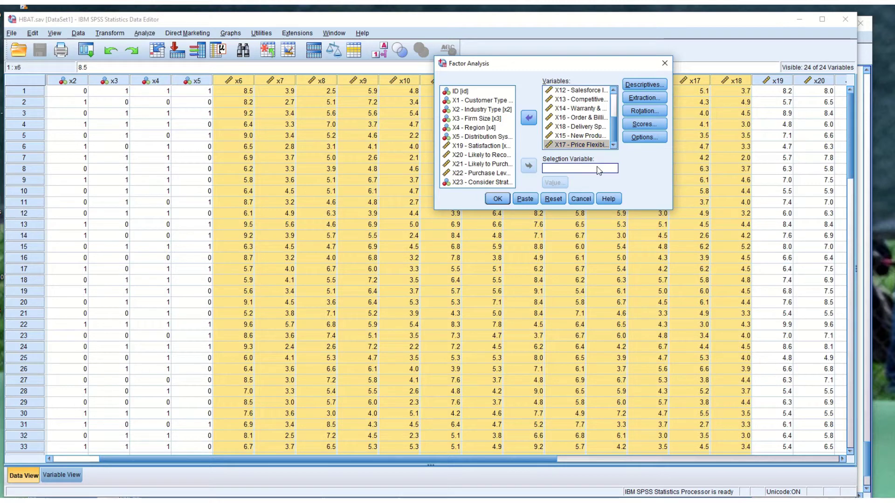
pyautogui.scroll(2, 612, 135)
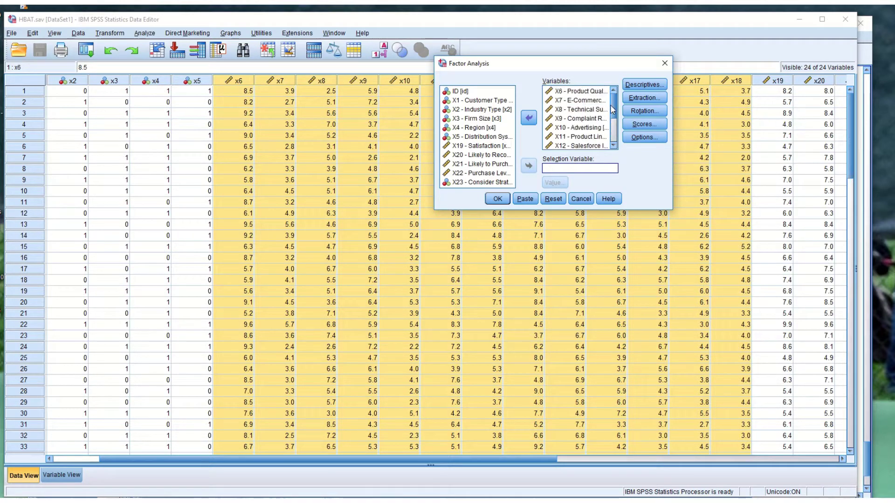
# Look at the Descriptives and Extraction options and close both without changes
pyautogui.click(652, 85)
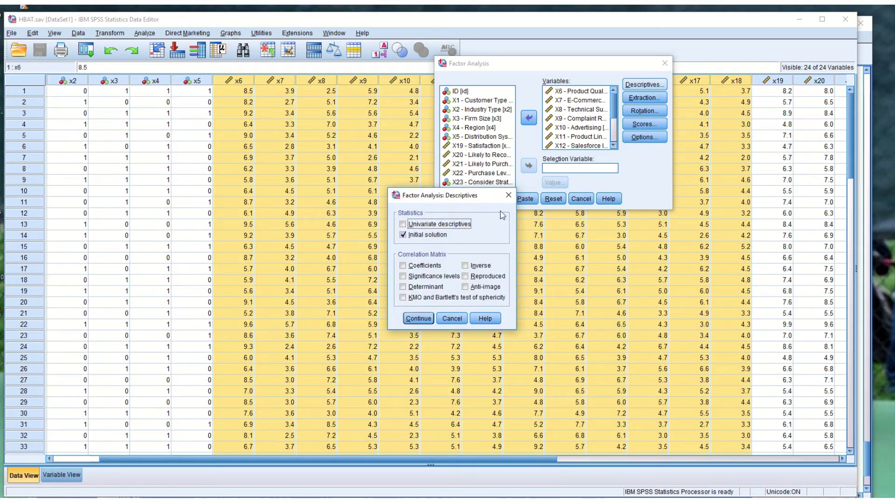
pyautogui.moveTo(494, 198); pyautogui.dragTo(425, 113)
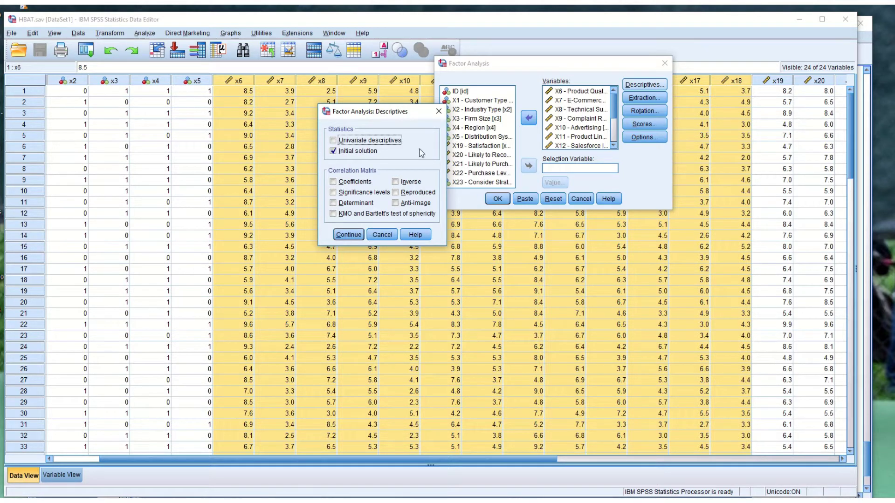
pyautogui.click(382, 234)
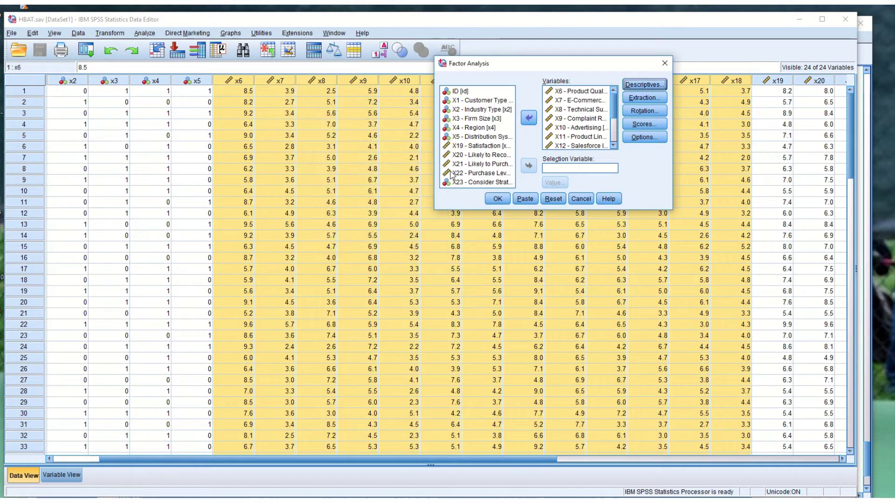
pyautogui.click(636, 99)
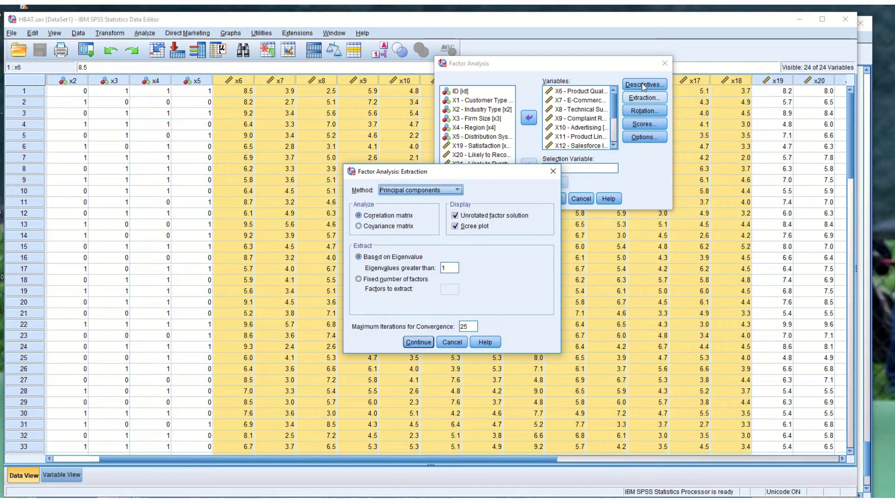
pyautogui.click(452, 343)
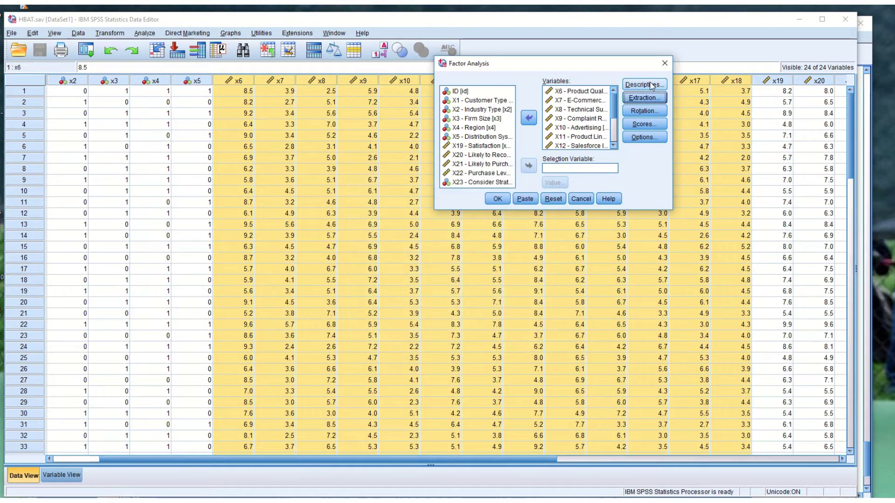
# Tick KMO and Bartlett's test of sphericity in Descriptives and confirm
pyautogui.click(644, 84)
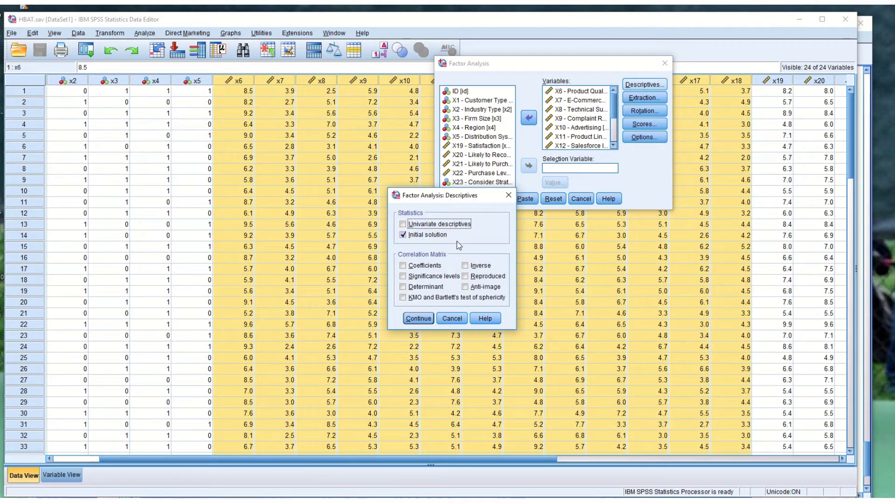
pyautogui.click(475, 298)
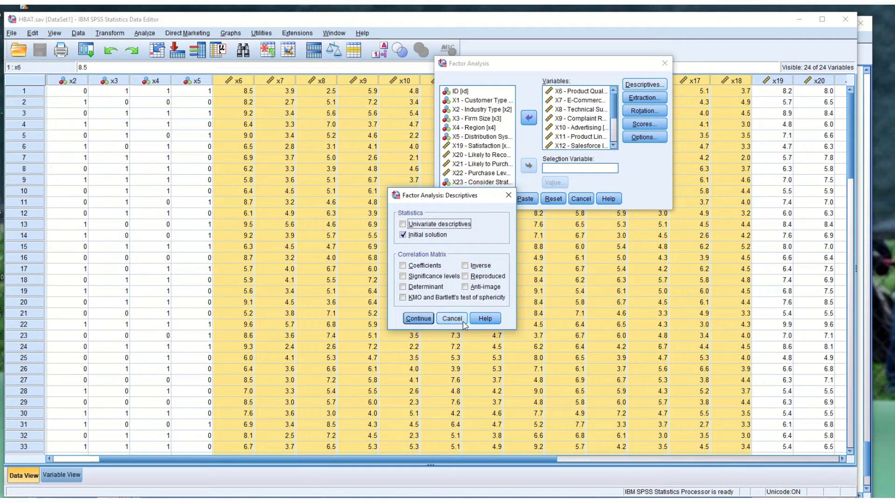
pyautogui.click(462, 321)
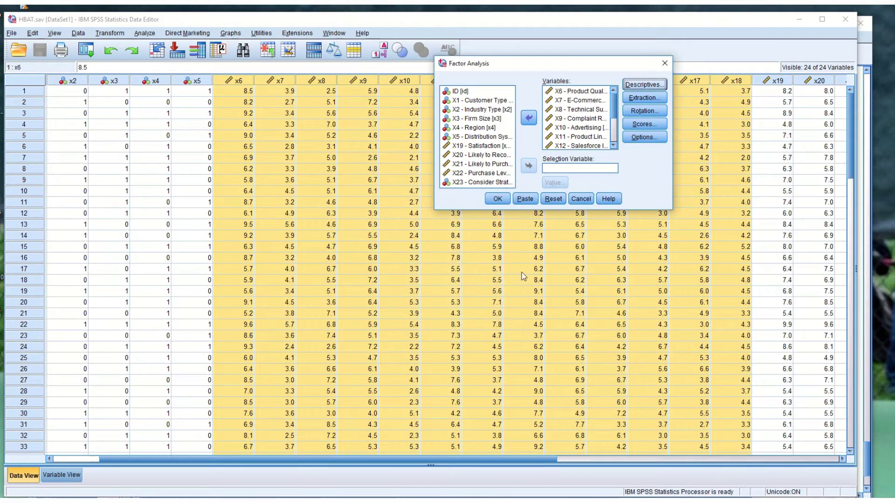
# Keep Principal components extraction with Unrotated factor solution and Scree plot both checked
pyautogui.click(655, 97)
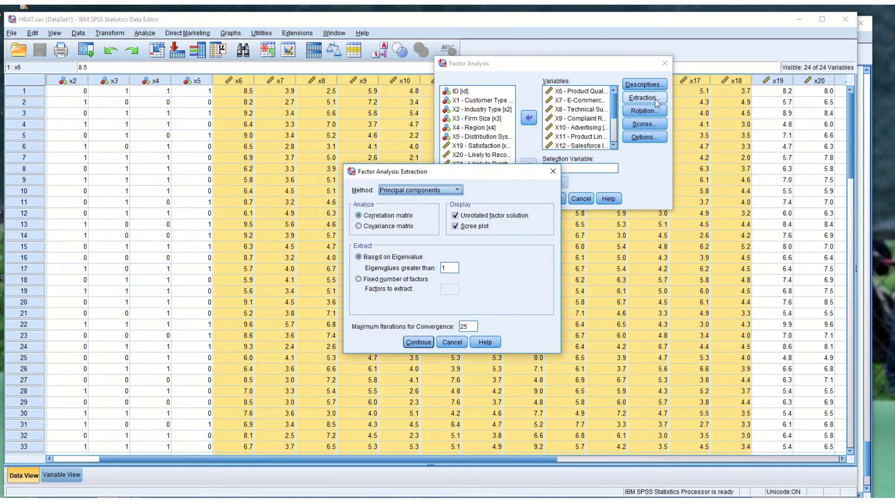
pyautogui.click(464, 192)
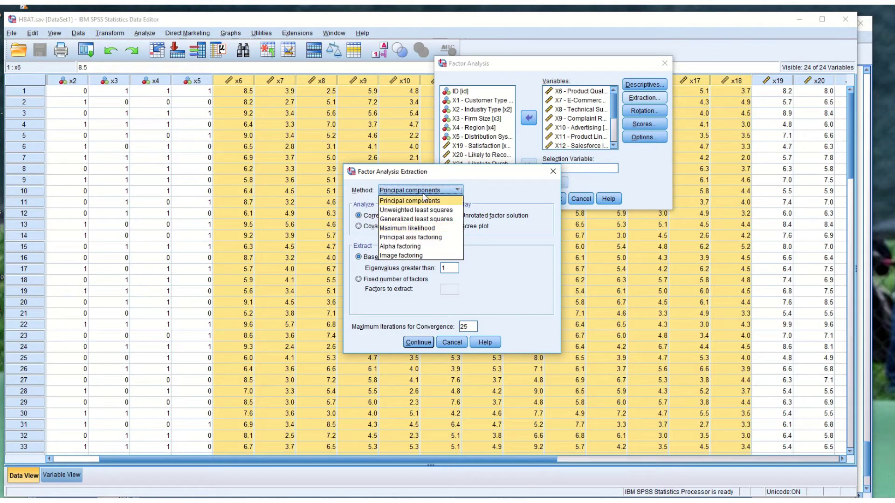
pyautogui.click(425, 193)
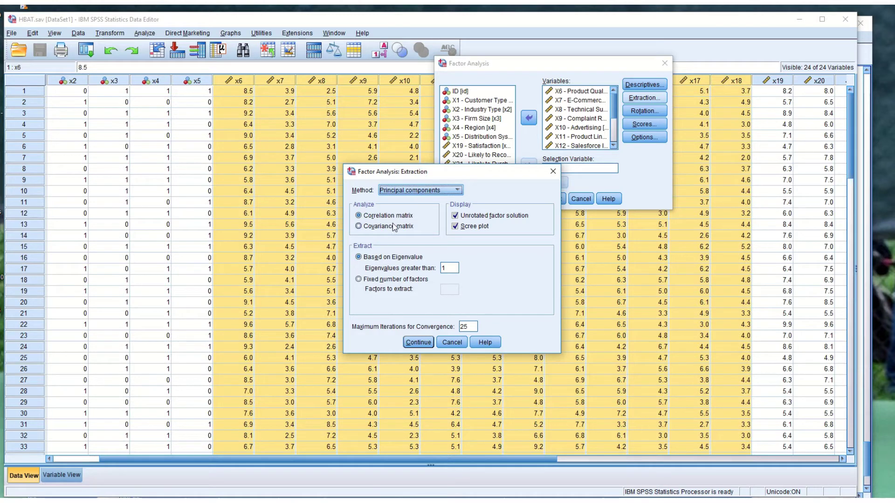
pyautogui.click(456, 216)
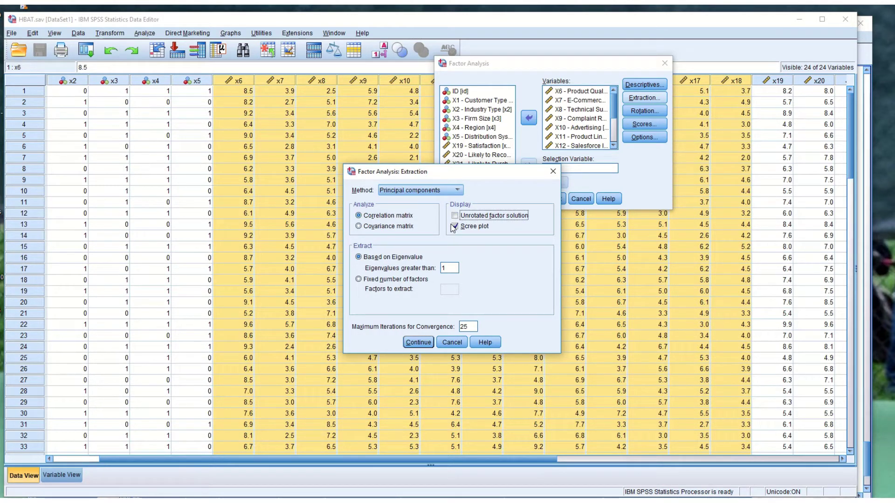
pyautogui.click(461, 226)
pyautogui.click(455, 215)
pyautogui.click(455, 227)
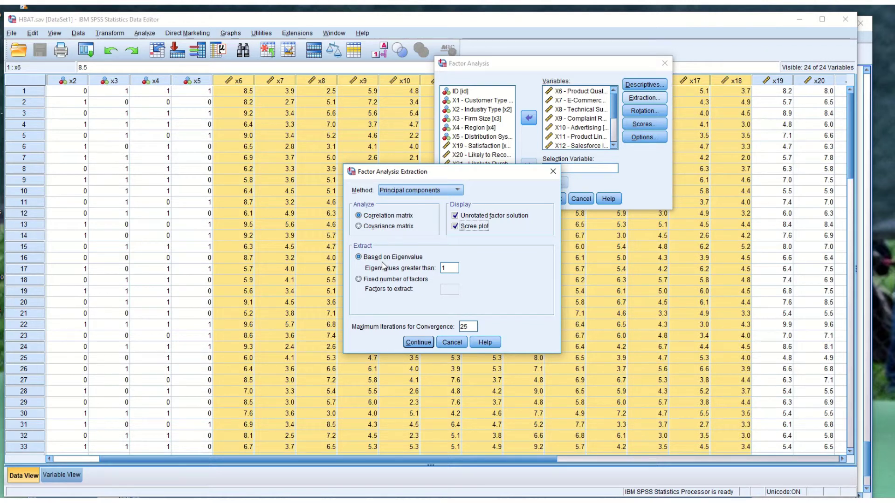
# Try a fixed 4 factors, revert to eigenvalues greater than 1, and confirm extraction
pyautogui.click(358, 280)
pyautogui.click(446, 290)
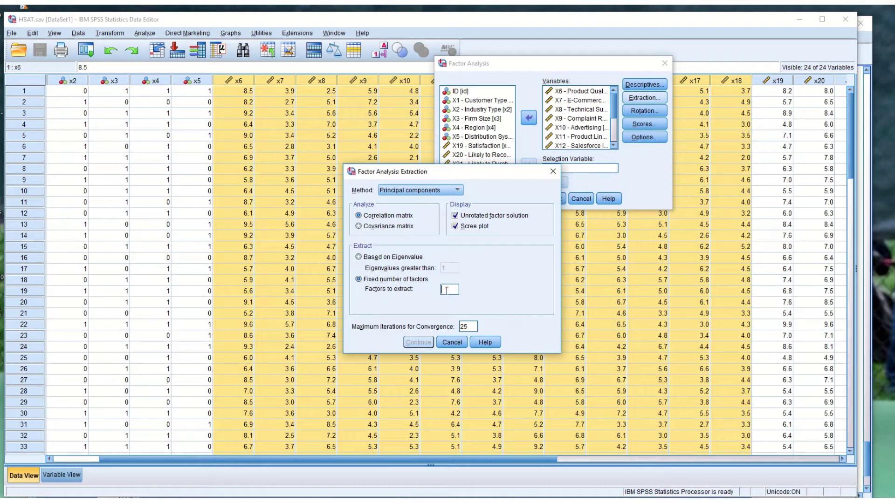
pyautogui.write('4')
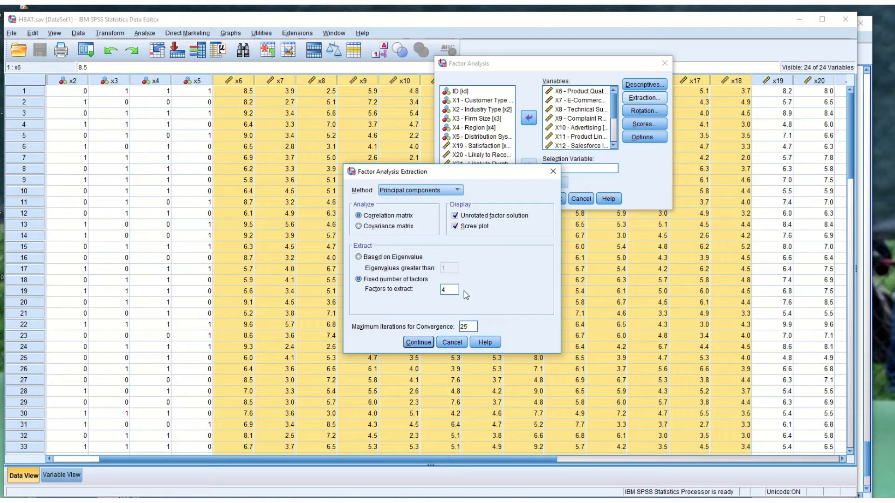
pyautogui.press('BackSpace')
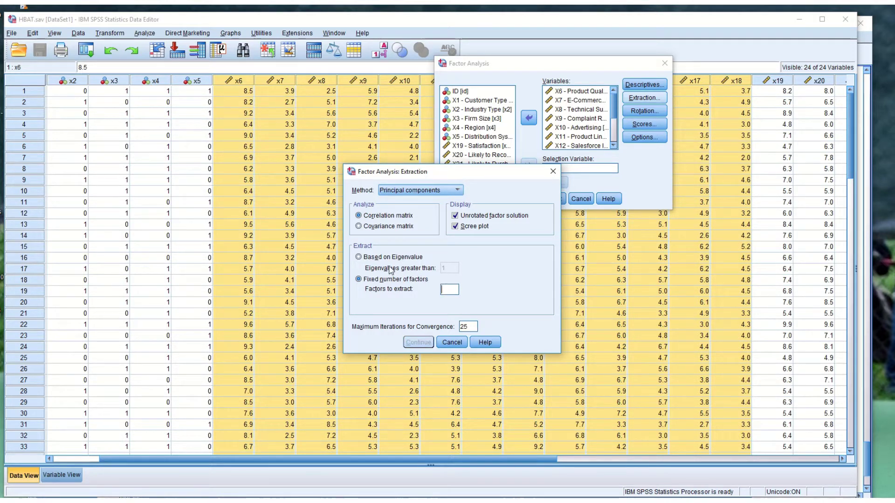
pyautogui.click(359, 257)
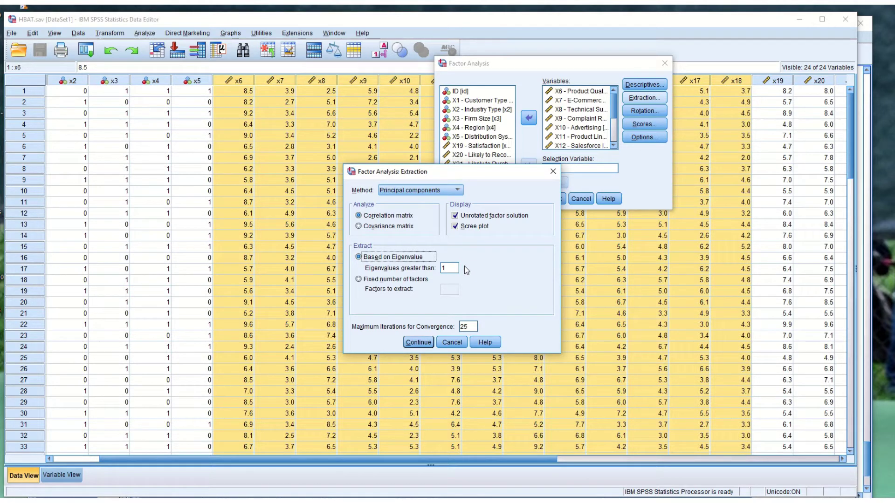
pyautogui.click(417, 343)
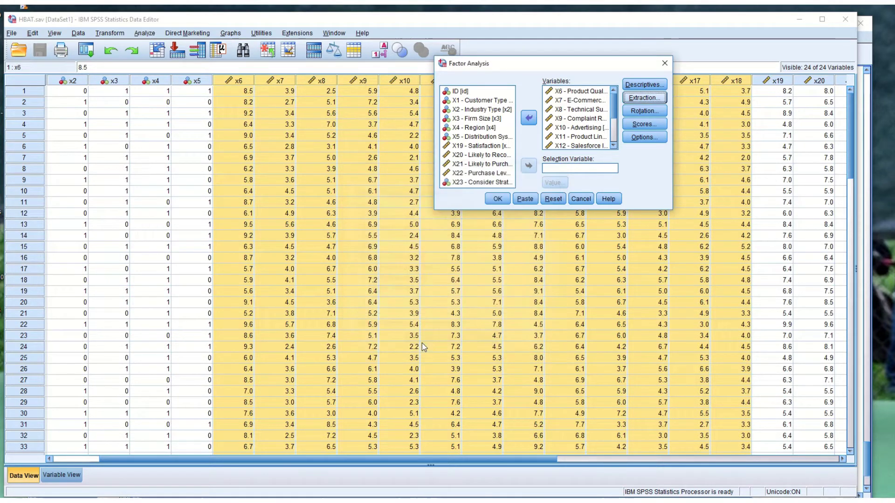
pyautogui.click(652, 113)
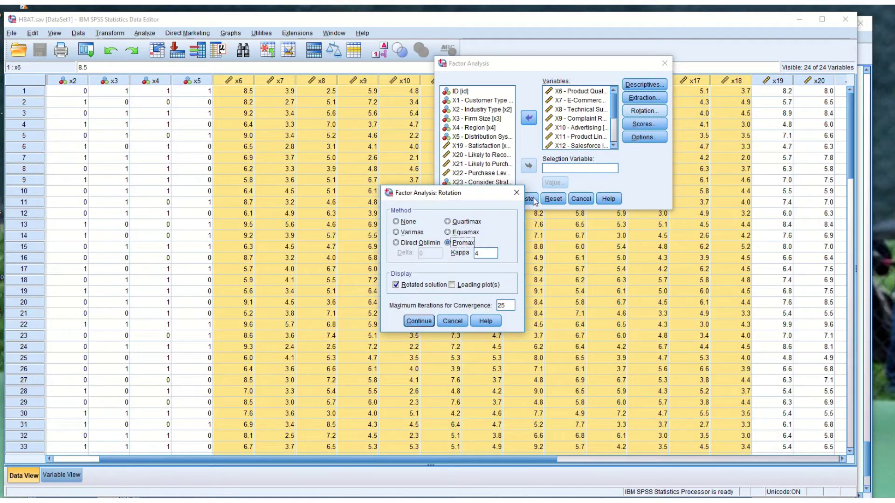
pyautogui.click(413, 224)
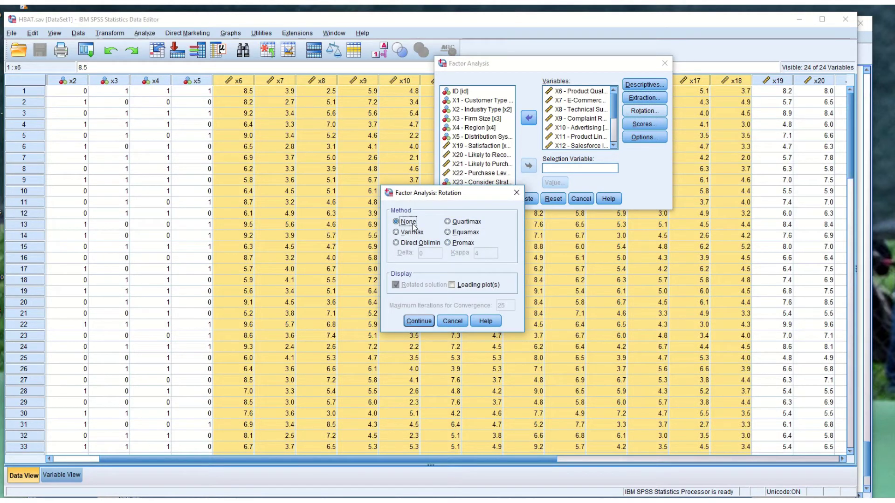
pyautogui.click(414, 233)
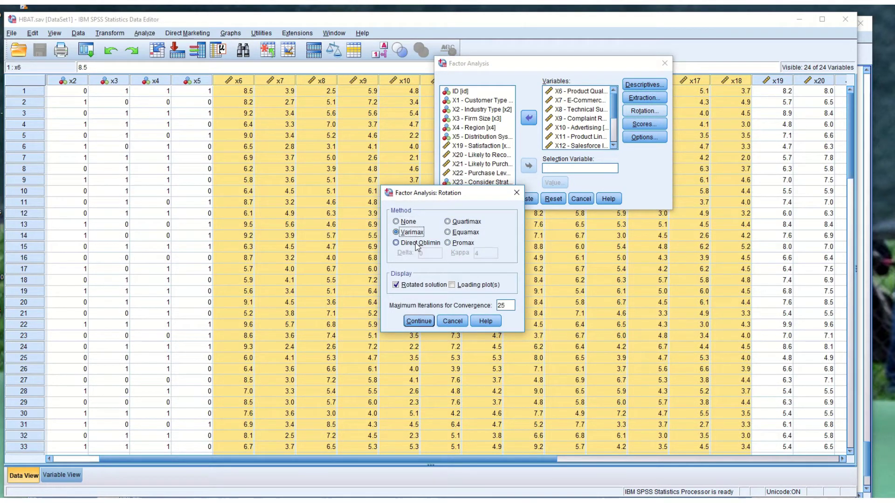
pyautogui.click(464, 245)
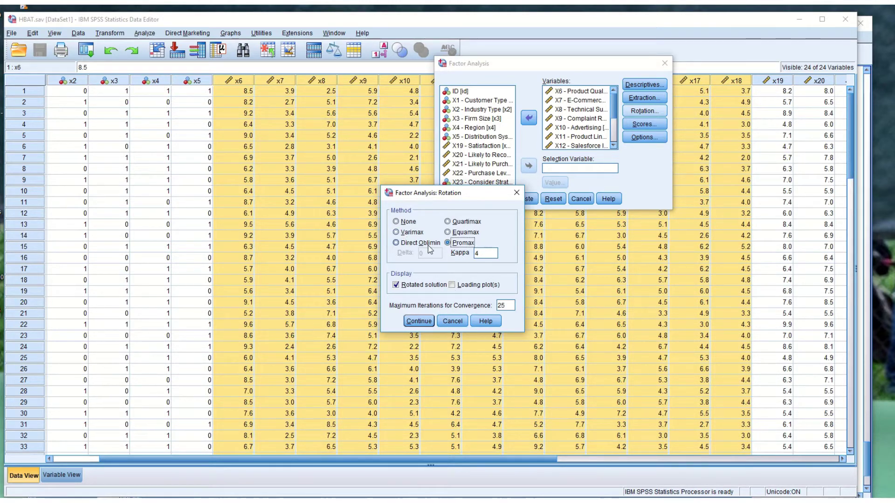
pyautogui.click(425, 322)
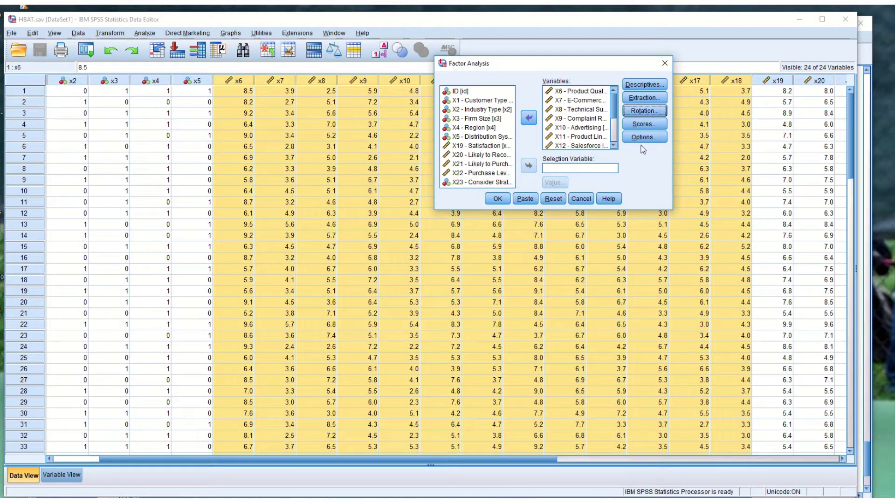
pyautogui.click(647, 124)
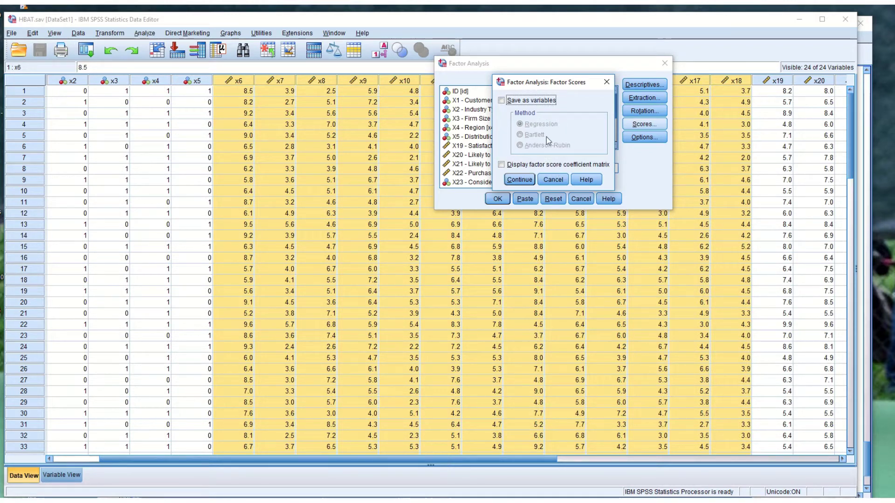
pyautogui.click(553, 180)
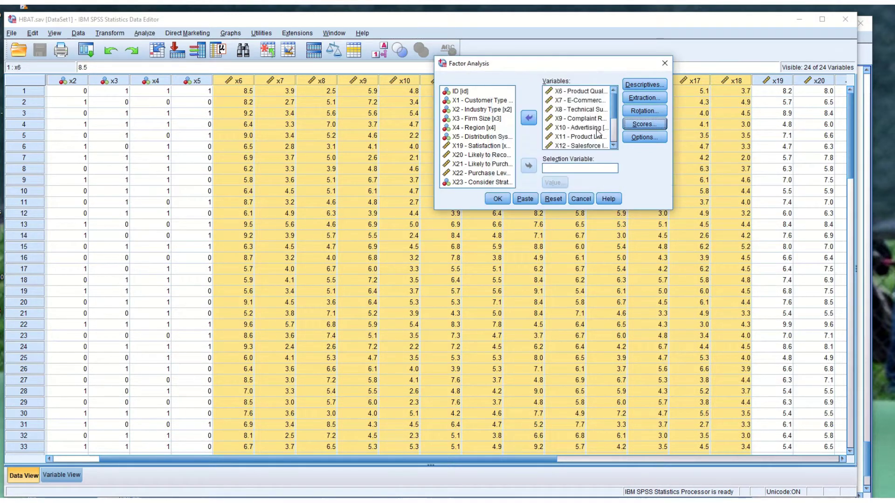
pyautogui.click(649, 139)
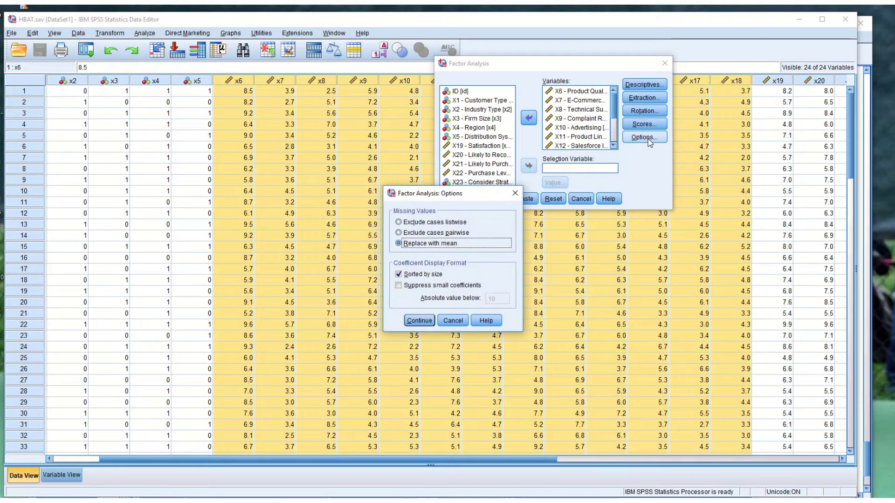
pyautogui.click(433, 232)
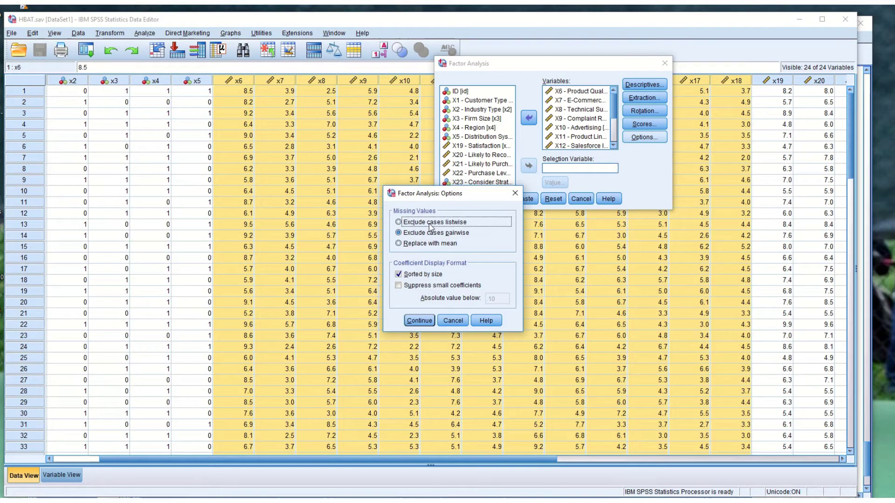
pyautogui.click(427, 222)
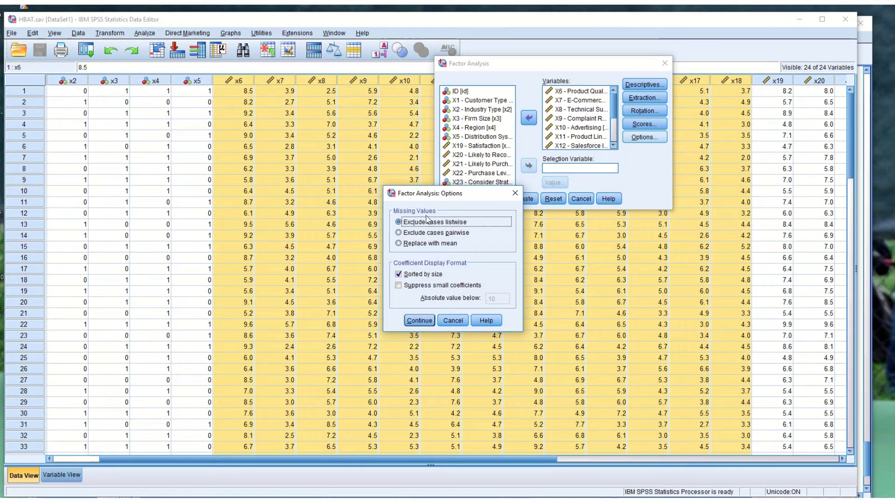
pyautogui.click(423, 245)
pyautogui.click(424, 233)
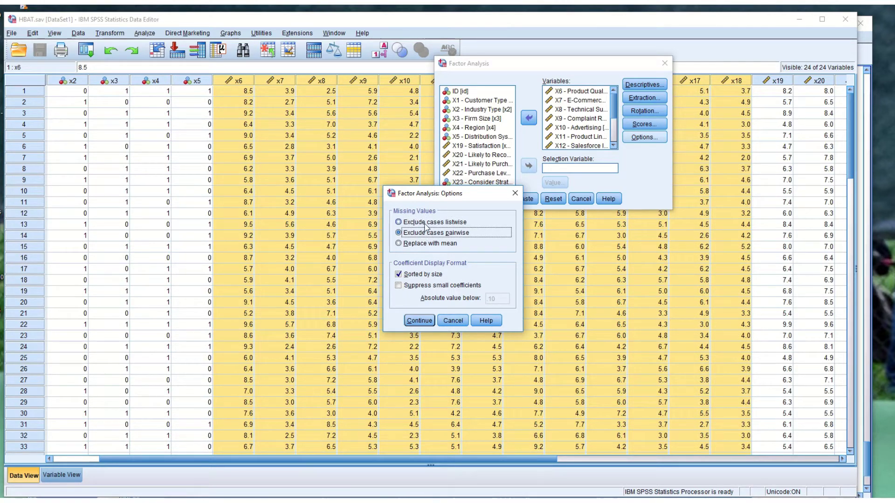
pyautogui.click(424, 243)
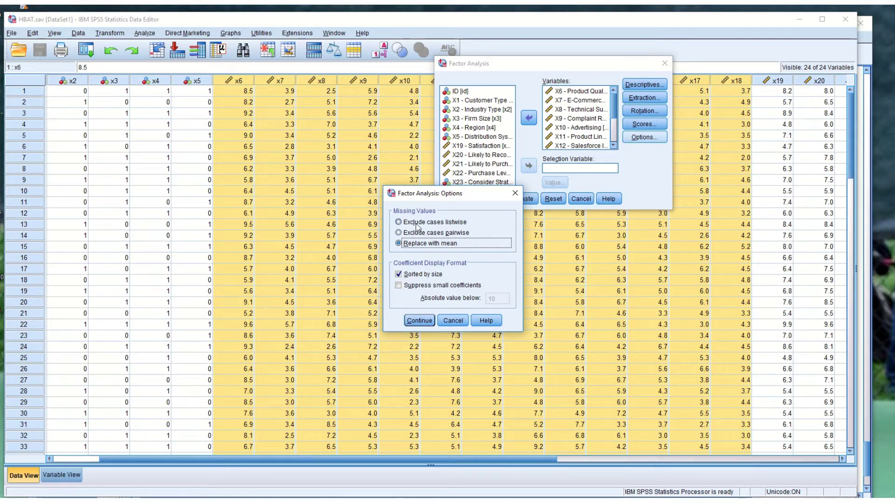
pyautogui.click(437, 223)
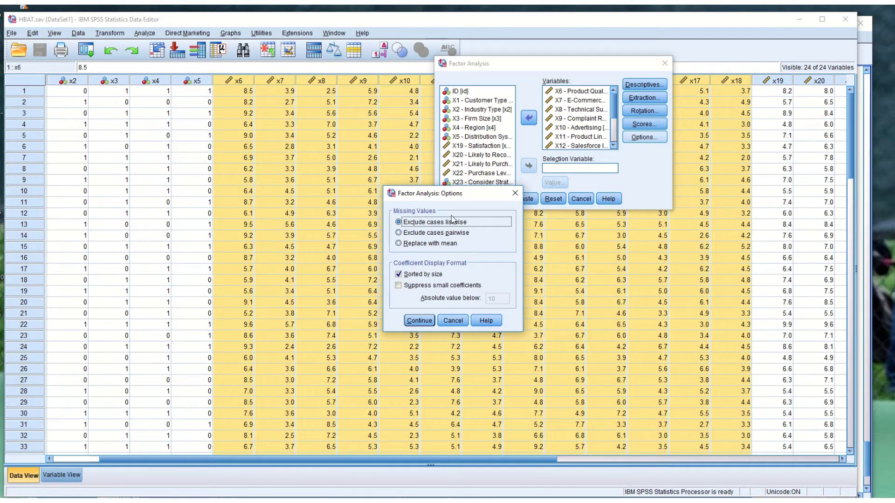
pyautogui.click(446, 243)
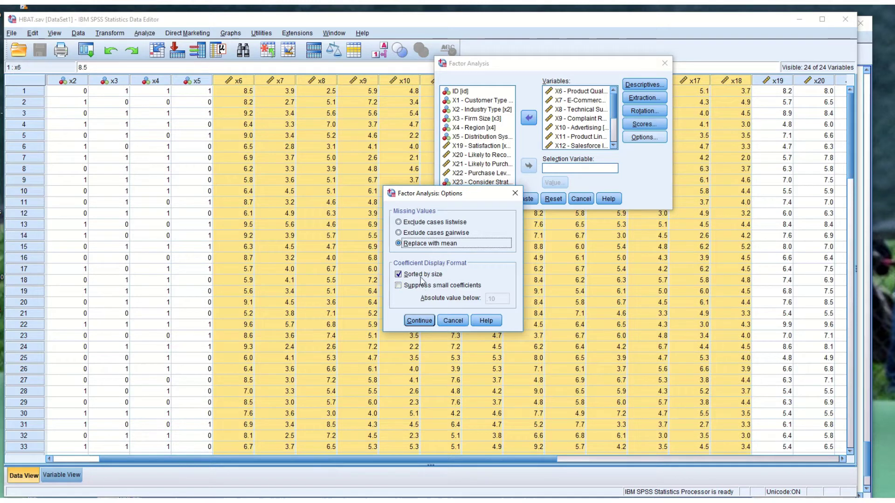
pyautogui.click(404, 275)
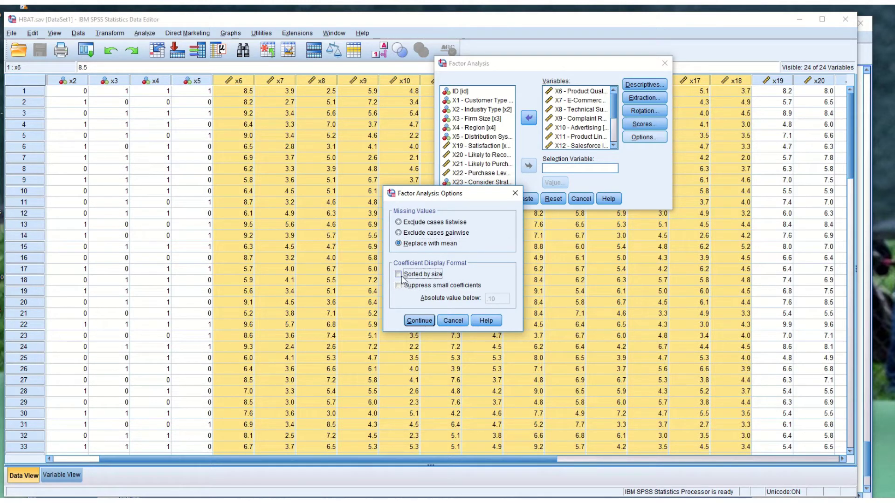
pyautogui.click(403, 275)
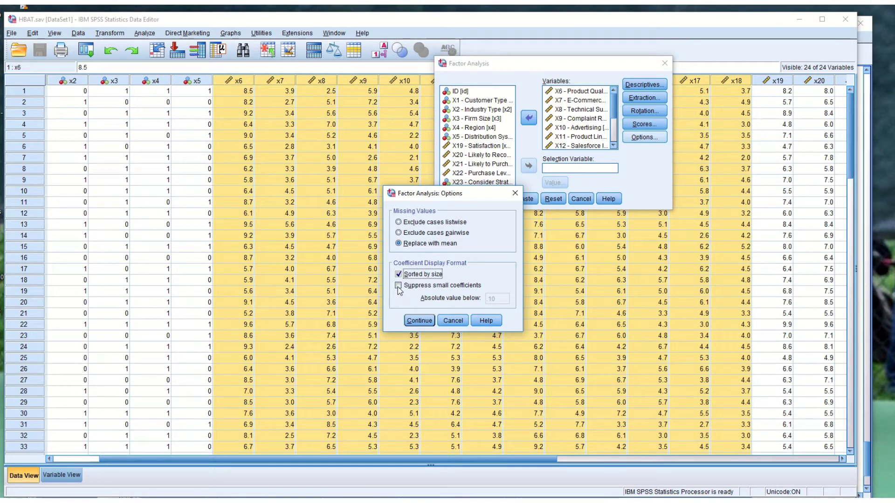
pyautogui.click(398, 286)
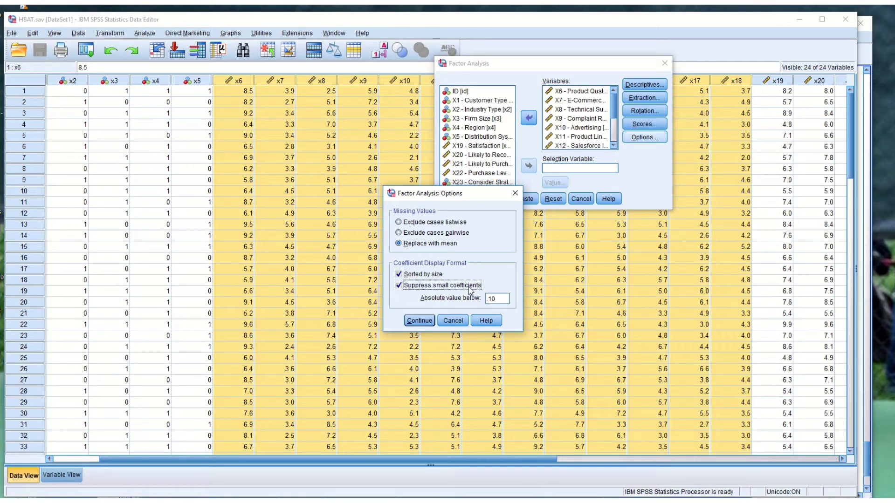
pyautogui.click(398, 286)
pyautogui.click(398, 286)
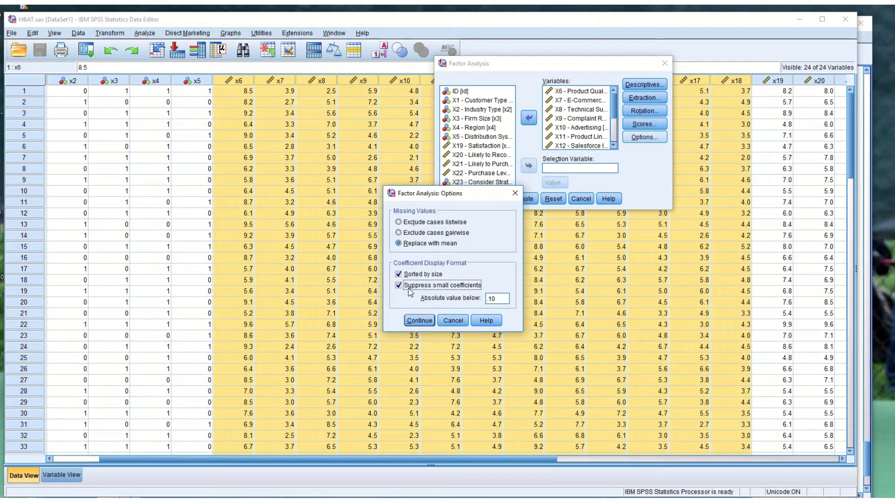
pyautogui.click(398, 286)
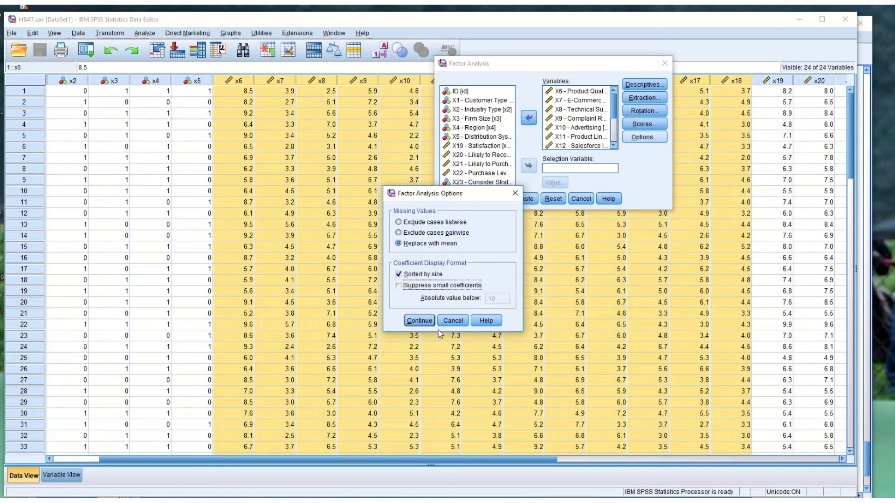
pyautogui.click(415, 322)
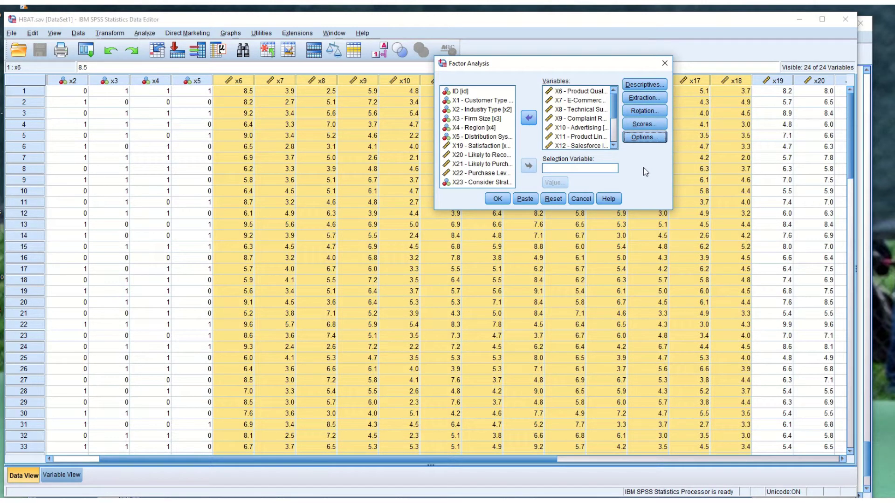
# Run the analysis and review Communalities and Total Variance Explained: five components explain 81.502%
pyautogui.click(499, 200)
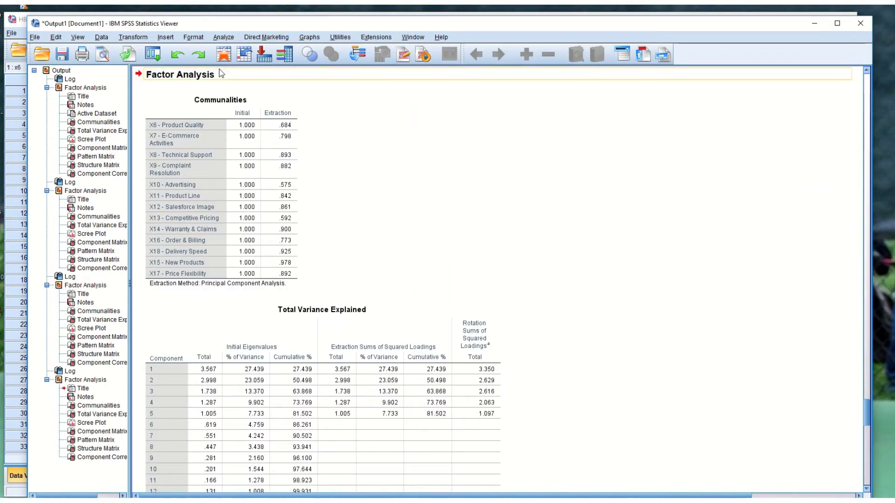
pyautogui.click(281, 176)
pyautogui.click(283, 172)
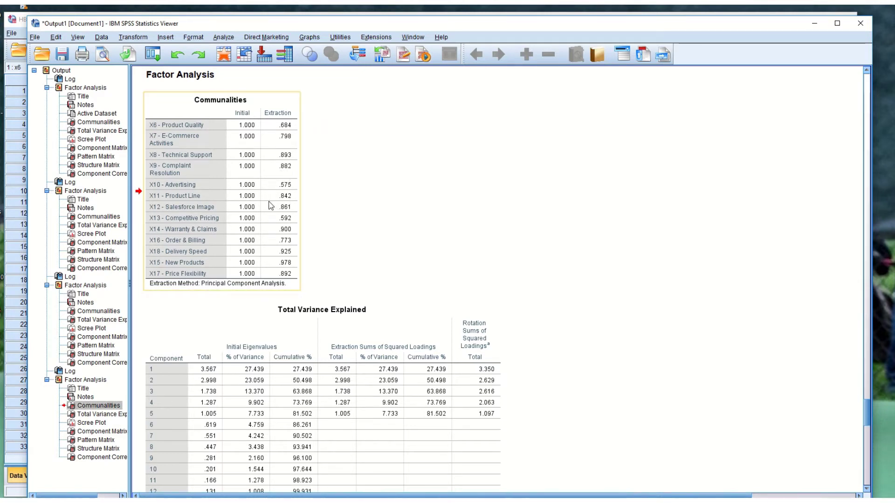
pyautogui.scroll(-3, 527, 325)
pyautogui.click(367, 254)
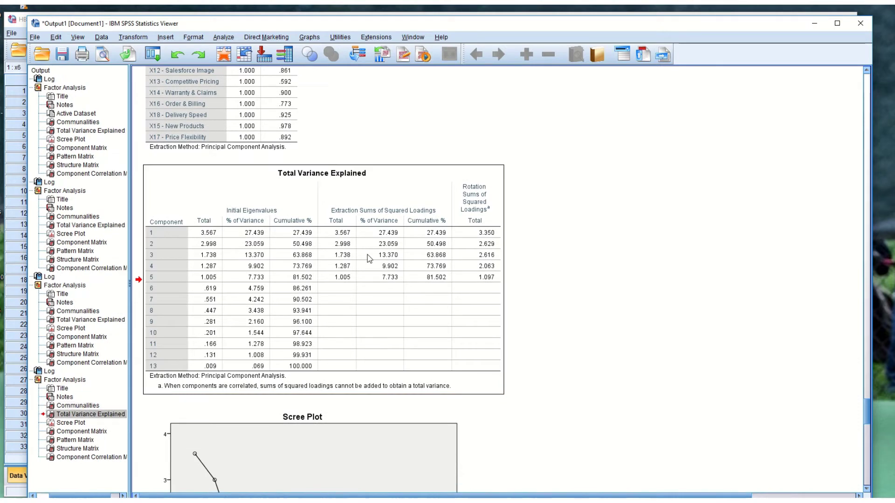
pyautogui.scroll(-3, 540, 316)
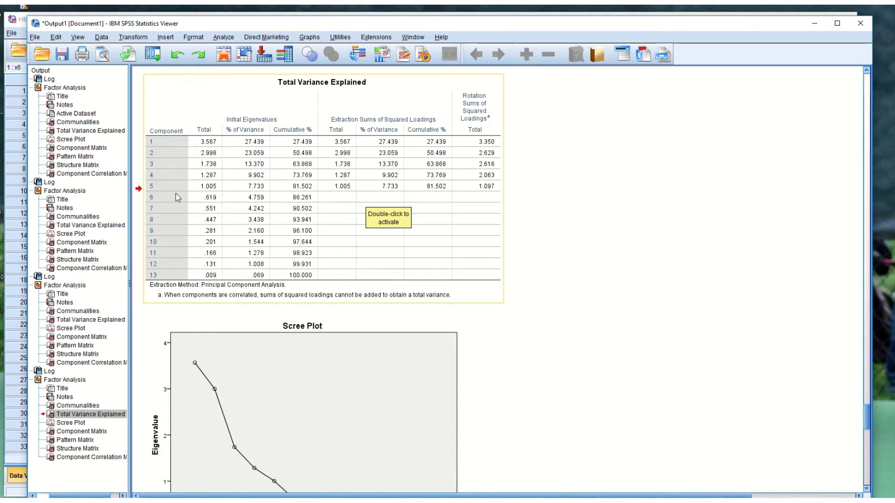
pyautogui.scroll(-2, 182, 189)
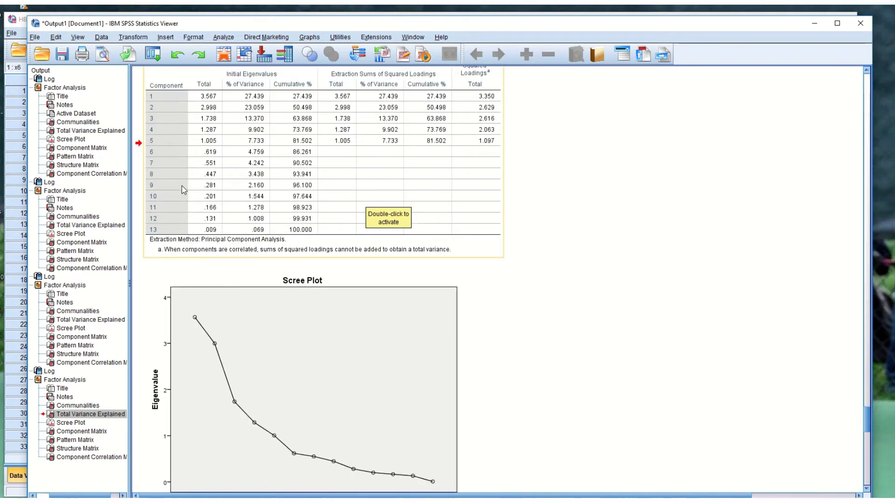
pyautogui.scroll(2, 183, 190)
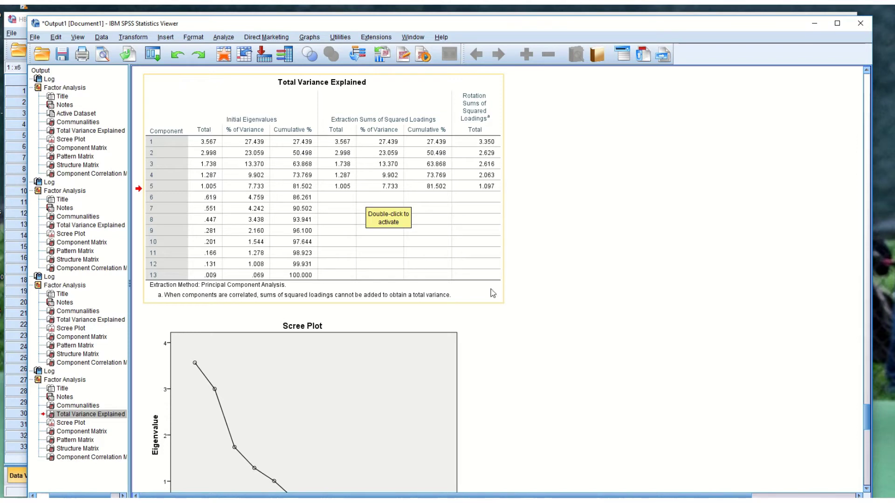
pyautogui.scroll(-4, 499, 359)
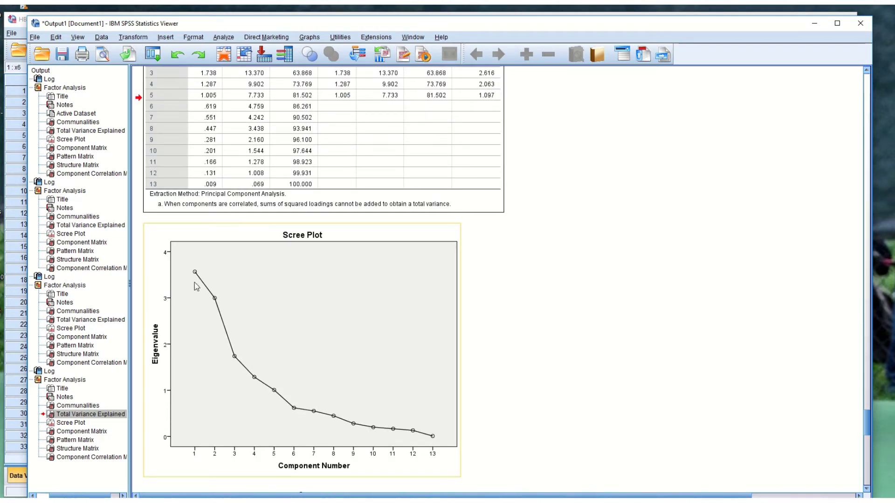
pyautogui.click(292, 394)
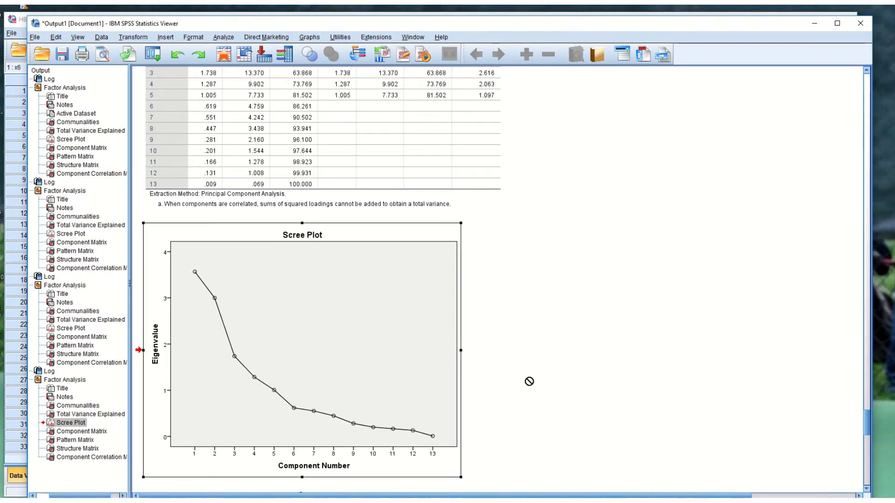
pyautogui.scroll(-3, 529, 381)
pyautogui.scroll(-1, 528, 380)
pyautogui.scroll(5, 529, 377)
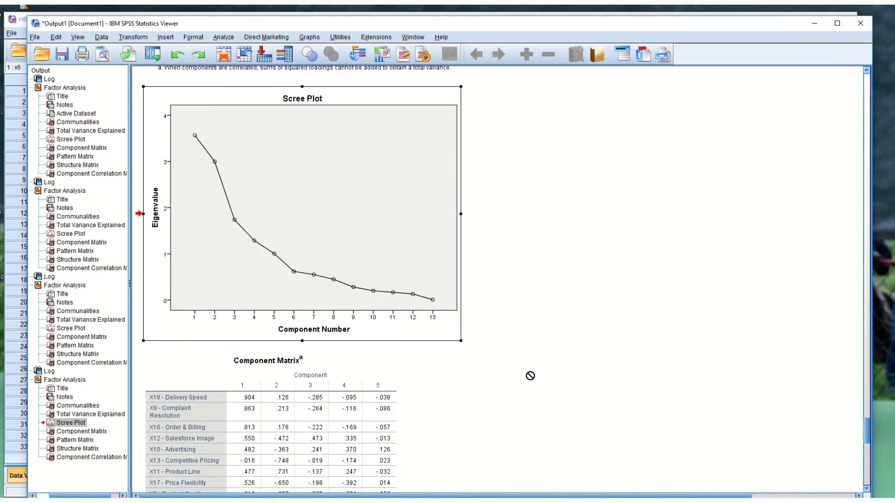
pyautogui.scroll(-2, 465, 380)
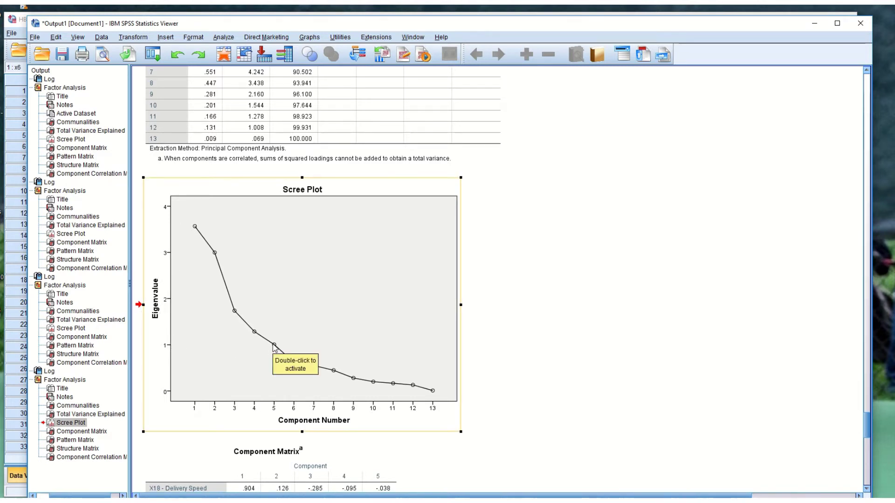
pyautogui.scroll(2, 260, 289)
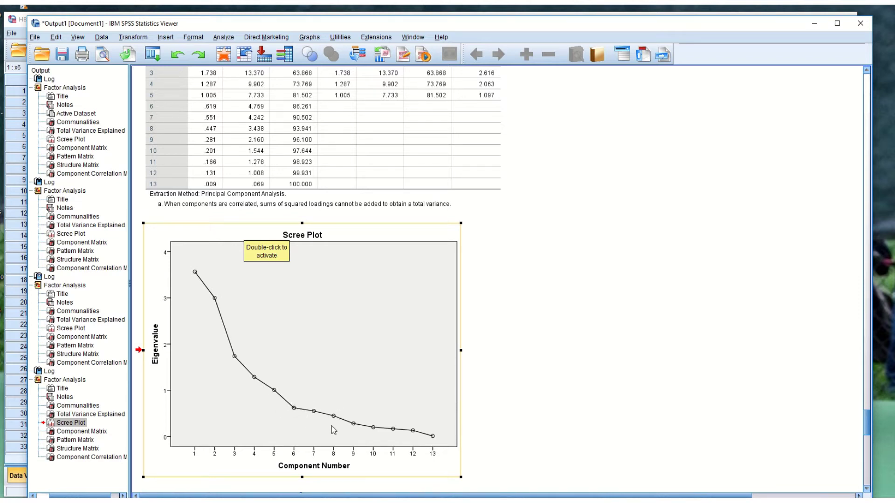
pyautogui.scroll(-8, 494, 437)
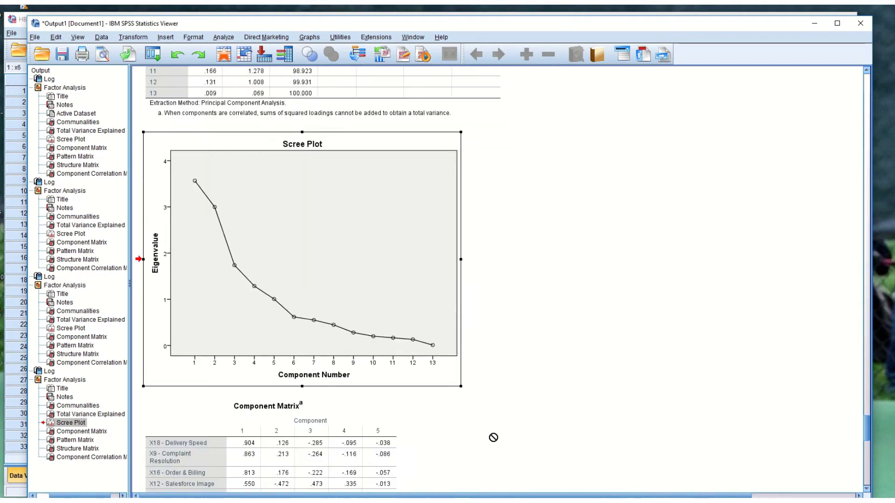
# Scroll down through the rotated output to the Component Correlation Matrix
pyautogui.scroll(-2, 494, 436)
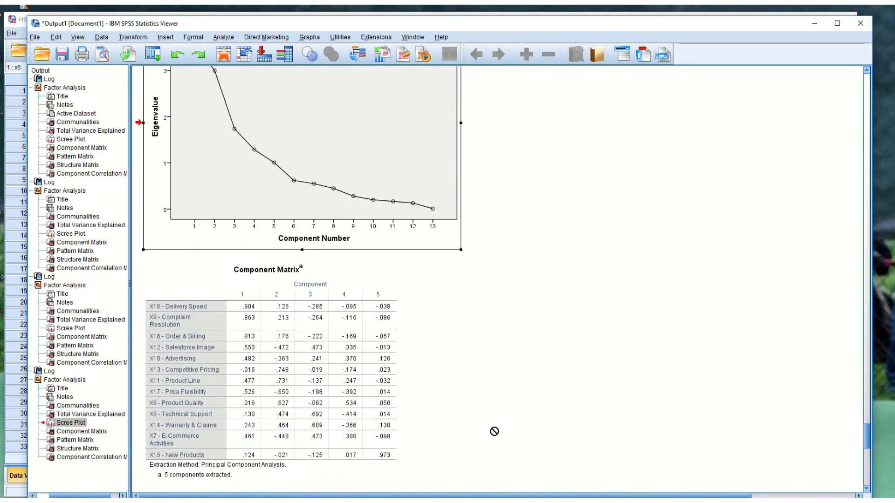
pyautogui.scroll(-2, 498, 401)
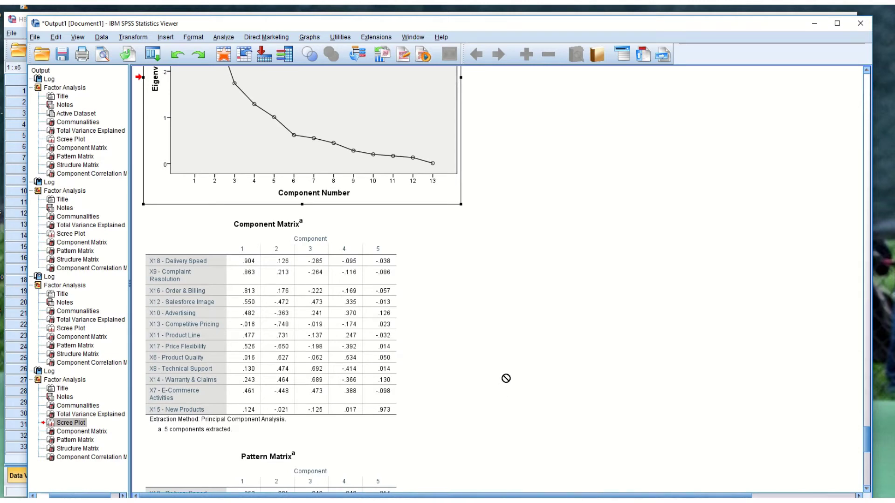
pyautogui.scroll(-10, 506, 378)
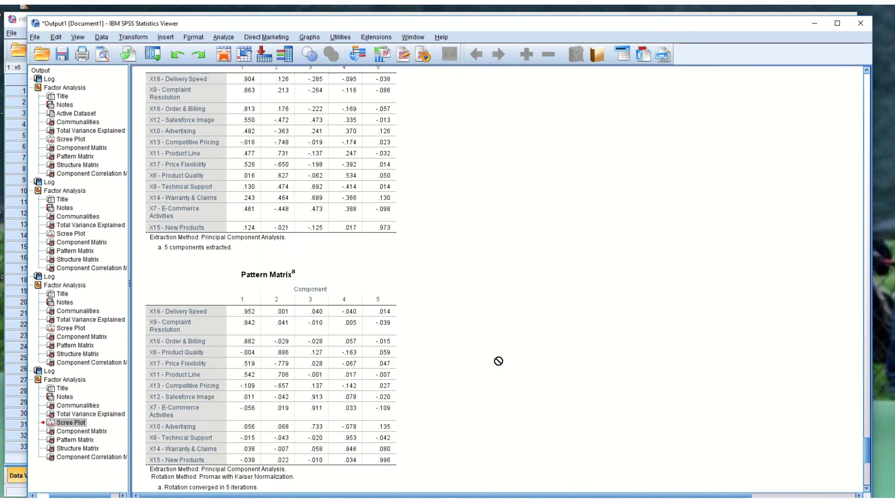
pyautogui.scroll(-4, 498, 361)
pyautogui.scroll(-2, 498, 361)
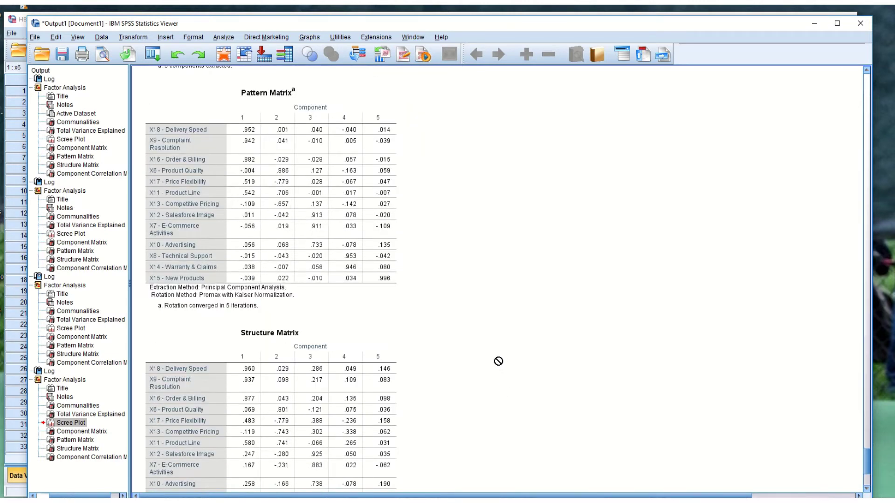
pyautogui.scroll(-8, 498, 361)
pyautogui.click(279, 415)
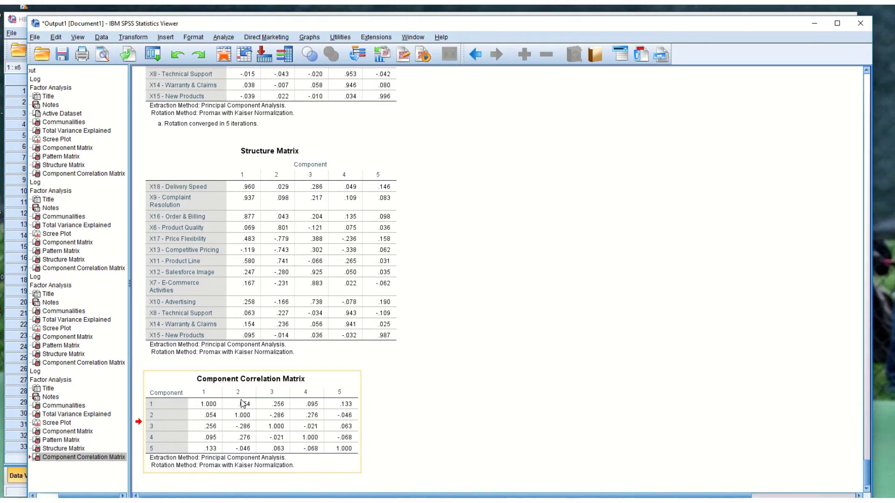
# Move back up and select the Promax Pattern Matrix, where X18 loads .952
pyautogui.scroll(10, 244, 403)
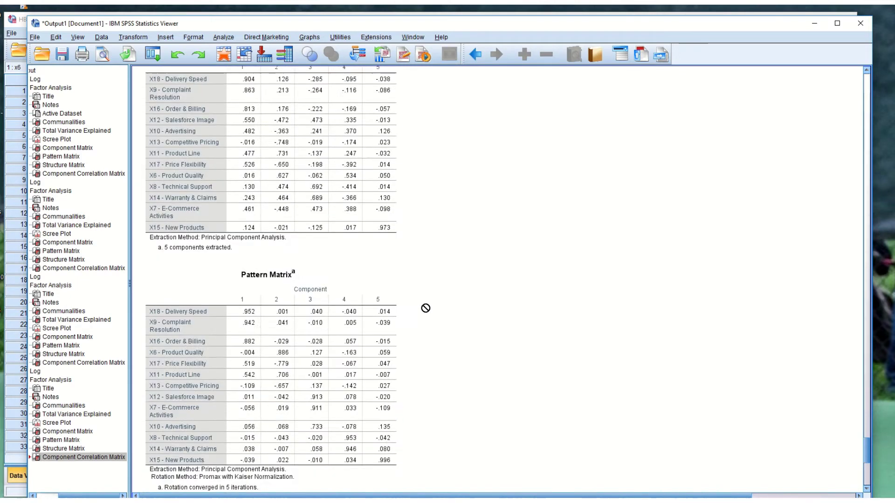
pyautogui.scroll(3, 425, 308)
pyautogui.click(384, 255)
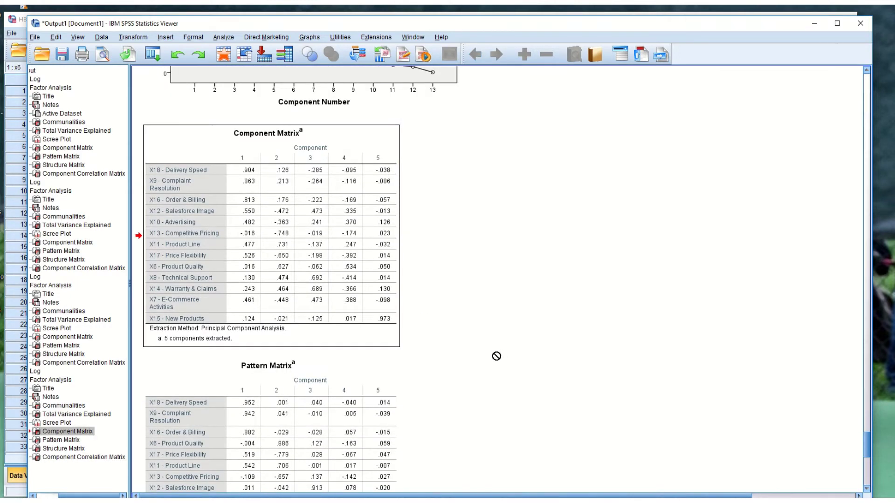
pyautogui.scroll(-1, 496, 356)
pyautogui.press('Down')
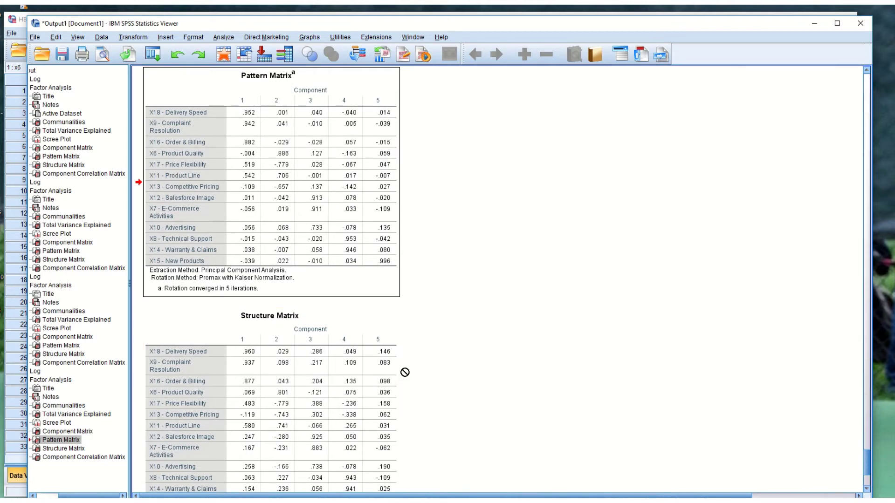
pyautogui.scroll(6, 370, 351)
pyautogui.click(316, 349)
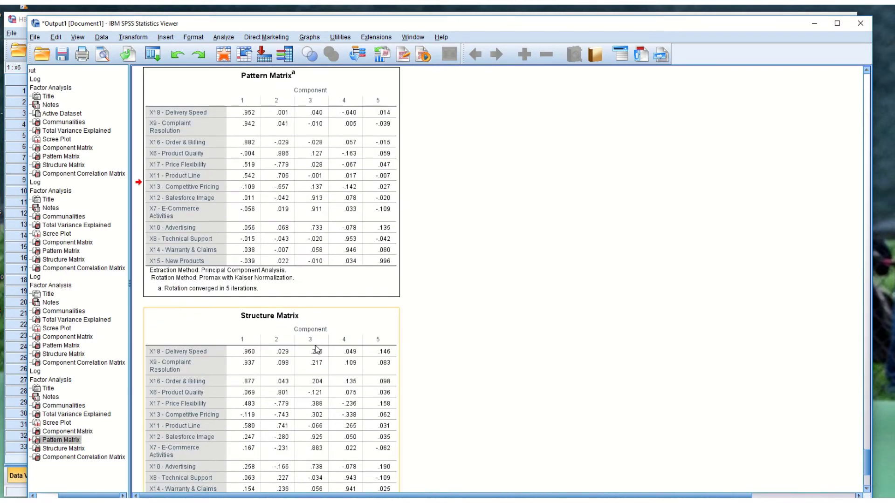
pyautogui.moveTo(345, 251); pyautogui.dragTo(469, 302)
pyautogui.scroll(4, 408, 312)
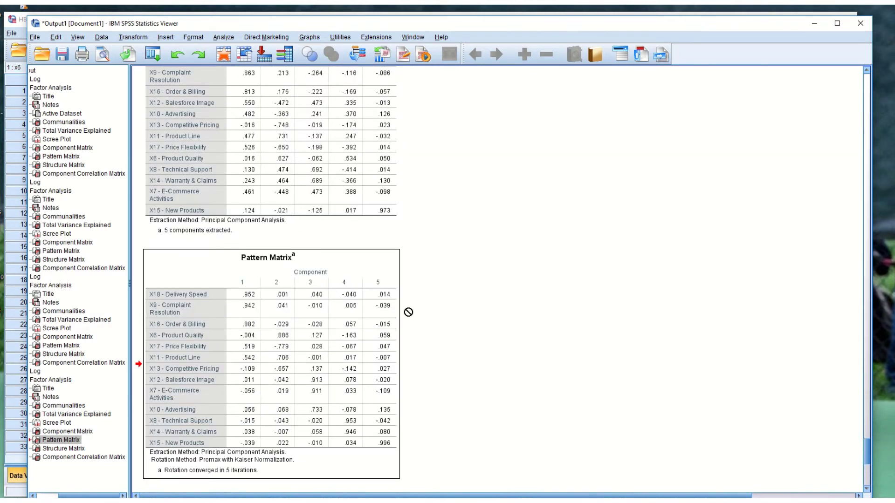
pyautogui.moveTo(408, 312); pyautogui.dragTo(369, 306)
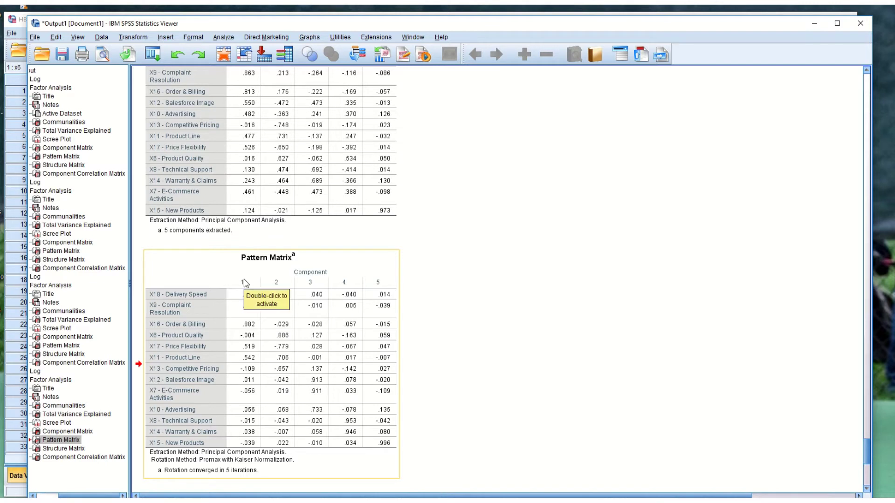
pyautogui.moveTo(251, 296); pyautogui.dragTo(136, 328)
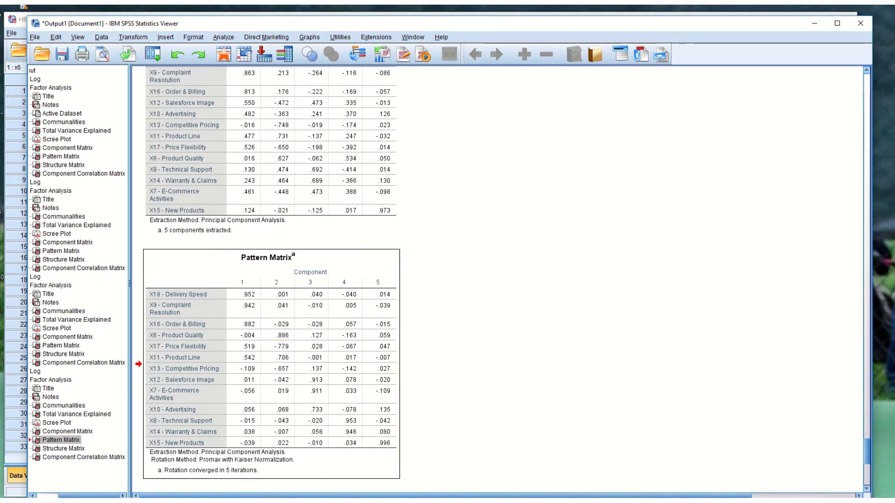
pyautogui.click(442, 343)
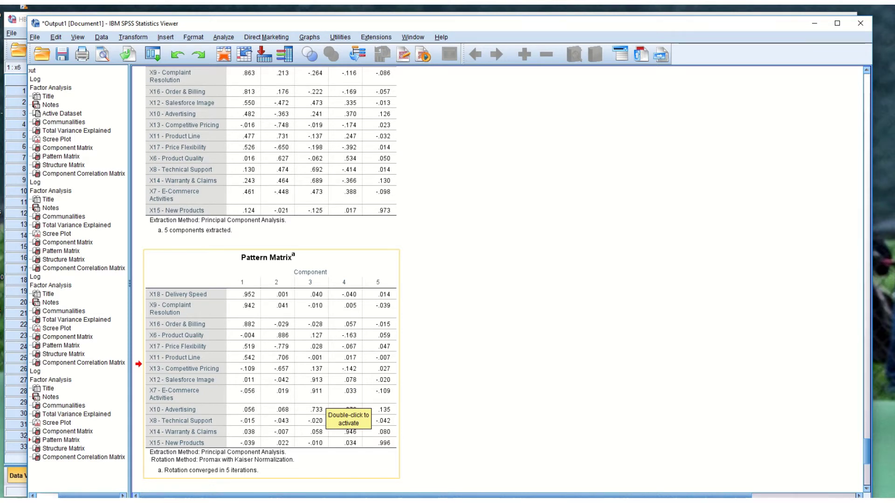
pyautogui.click(347, 295)
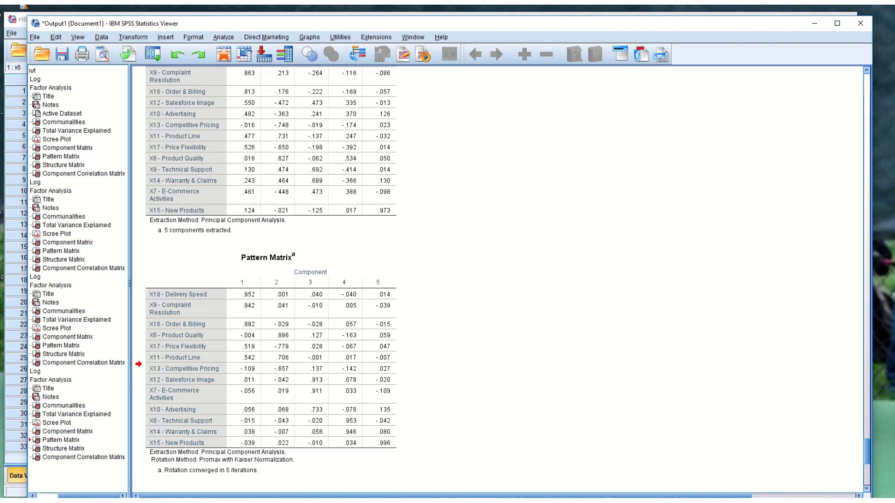
pyautogui.click(270, 363)
pyautogui.scroll(-3, 270, 279)
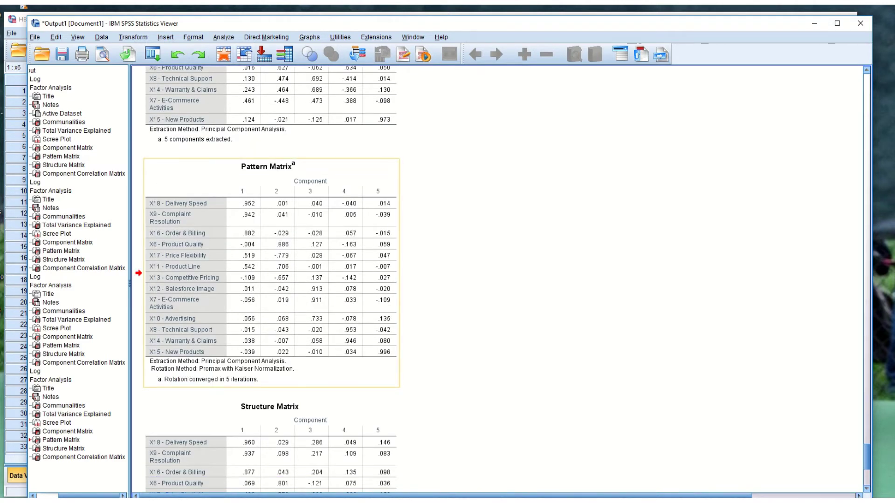
# Reopen Factor Analysis and set Options to suppress coefficients with absolute value below .4
pyautogui.click(223, 37)
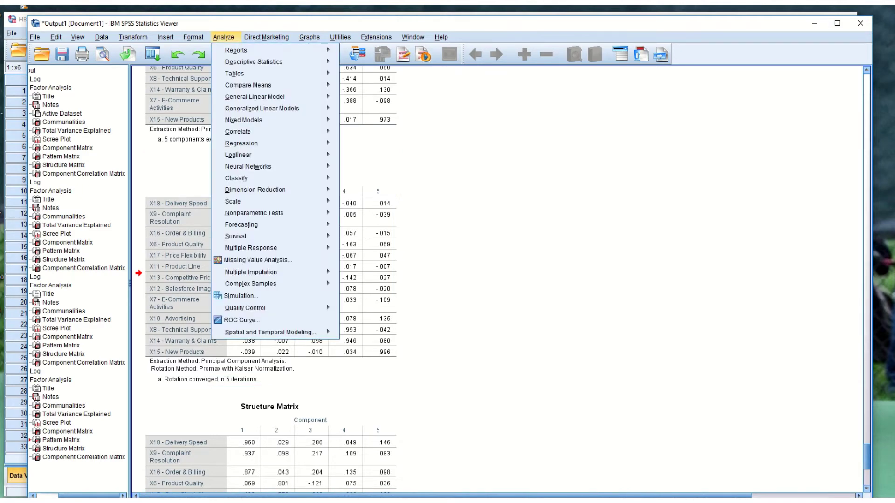
pyautogui.moveTo(261, 189)
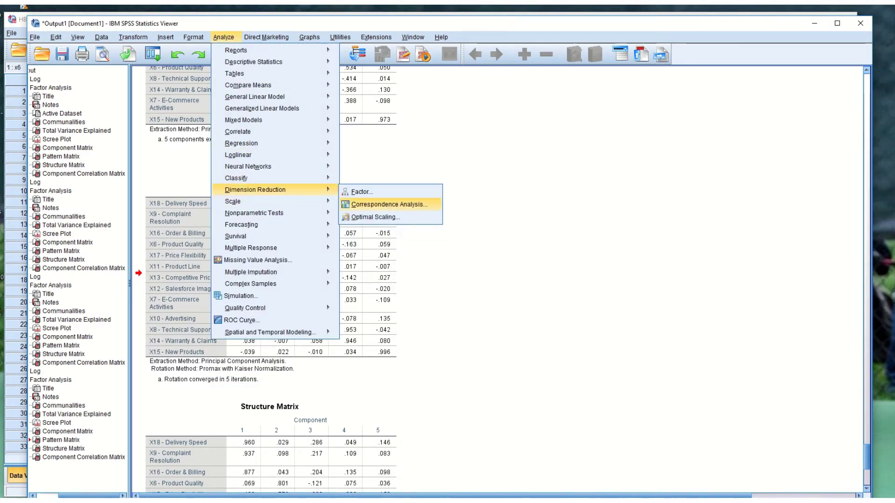
pyautogui.click(361, 191)
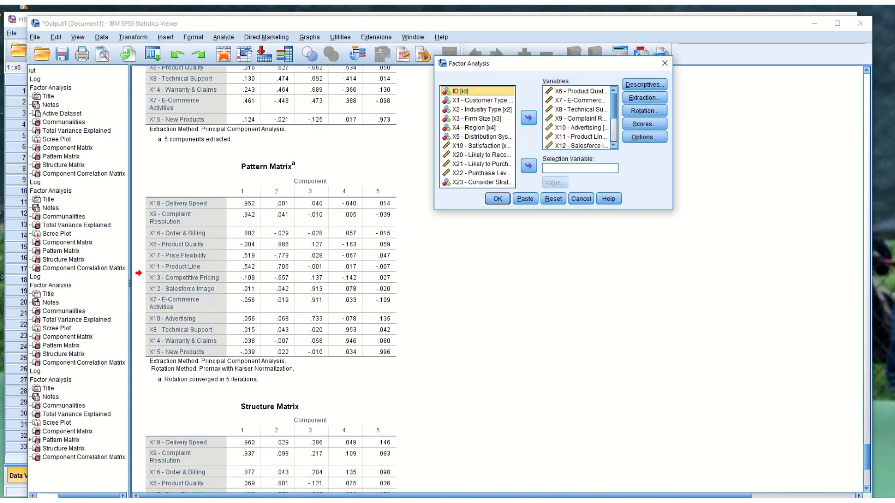
pyautogui.click(644, 137)
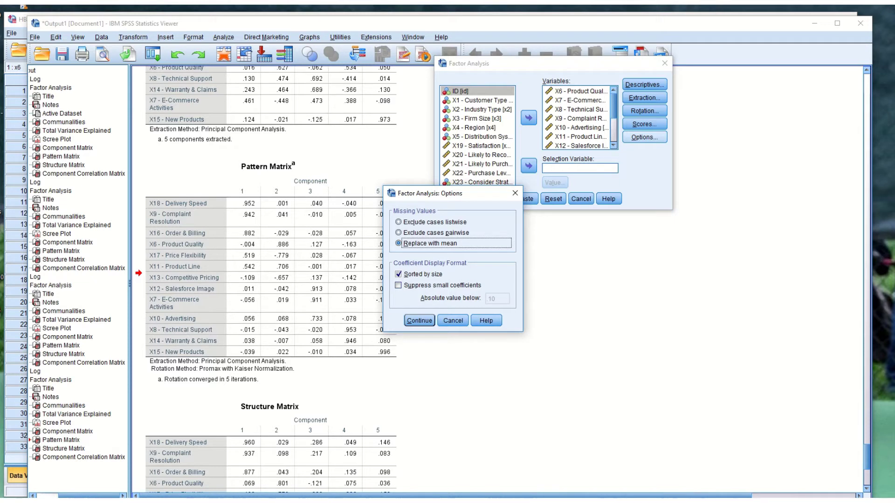
pyautogui.hotkey('alt', 'u')
pyautogui.press('Tab')
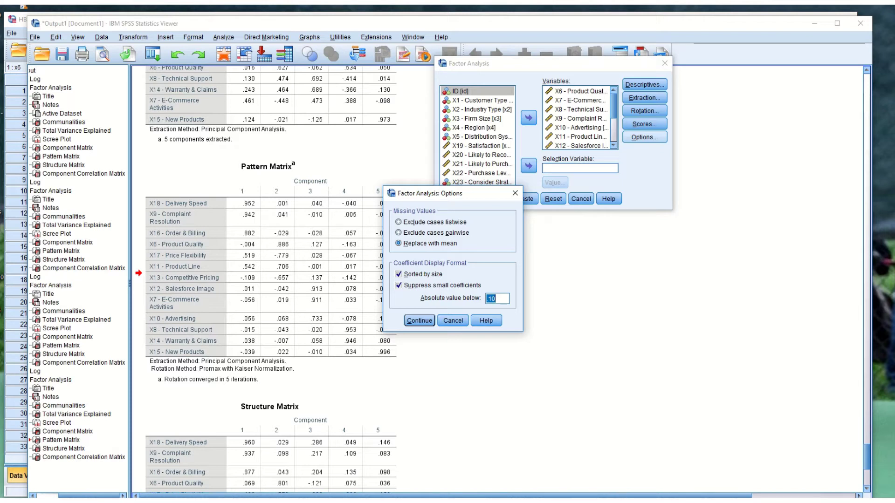
pyautogui.write('.4')
pyautogui.press('Return')
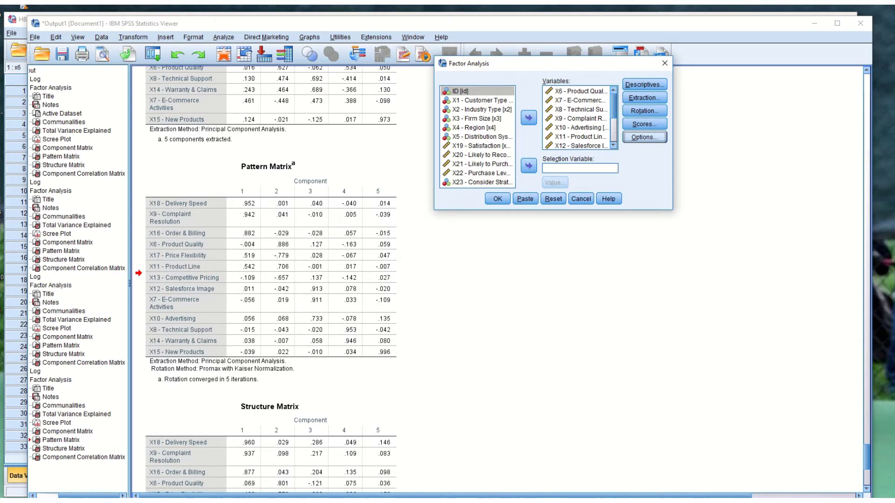
# Rerun the factor analysis and select the new Communalities and Total Variance Explained tables
pyautogui.click(498, 199)
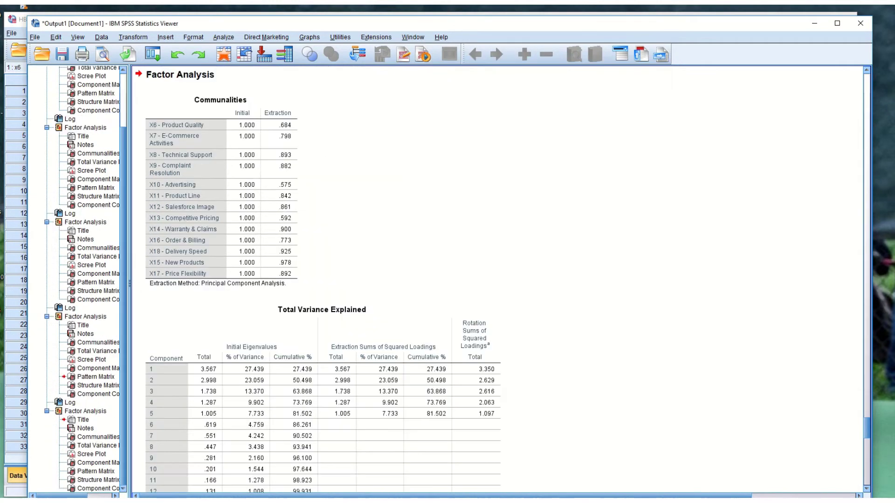
pyautogui.click(221, 187)
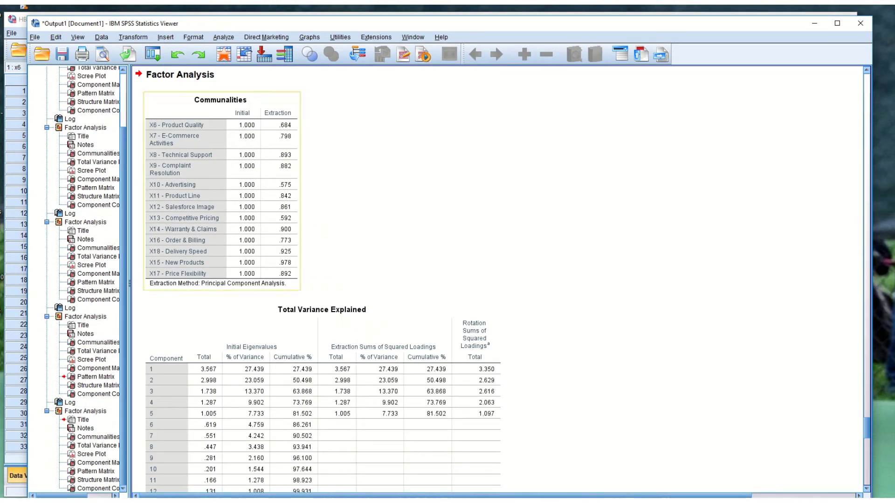
pyautogui.press('Down')
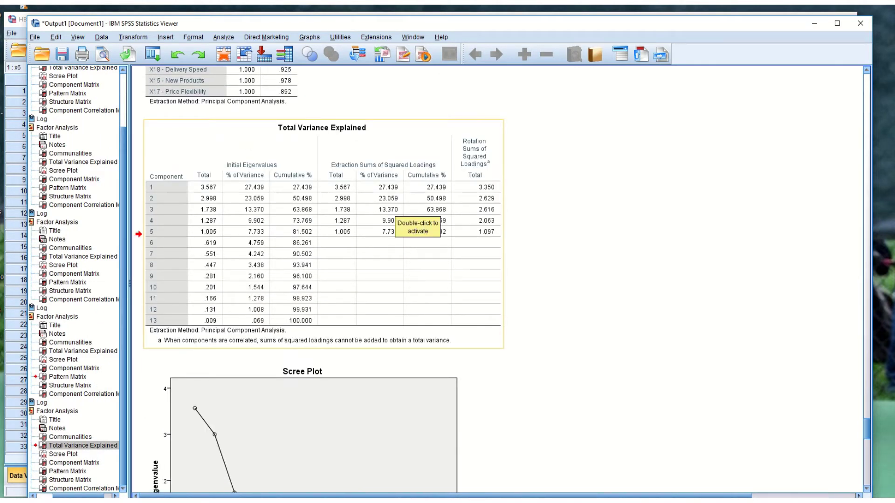
pyautogui.scroll(-4, 395, 209)
# Move past the new scree plot to the Pattern Matrix, where loadings below .4 are hidden
pyautogui.click(395, 209)
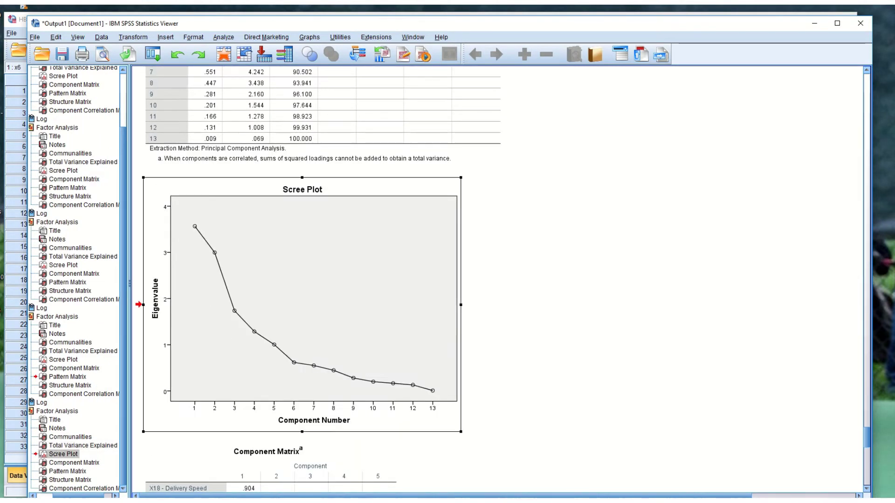
pyautogui.scroll(-3, 395, 208)
pyautogui.scroll(-4, 326, 279)
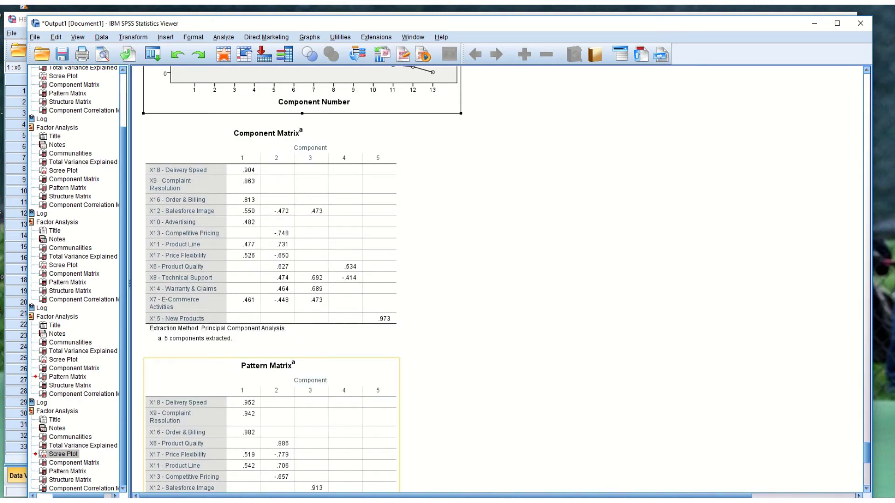
pyautogui.press('Down')
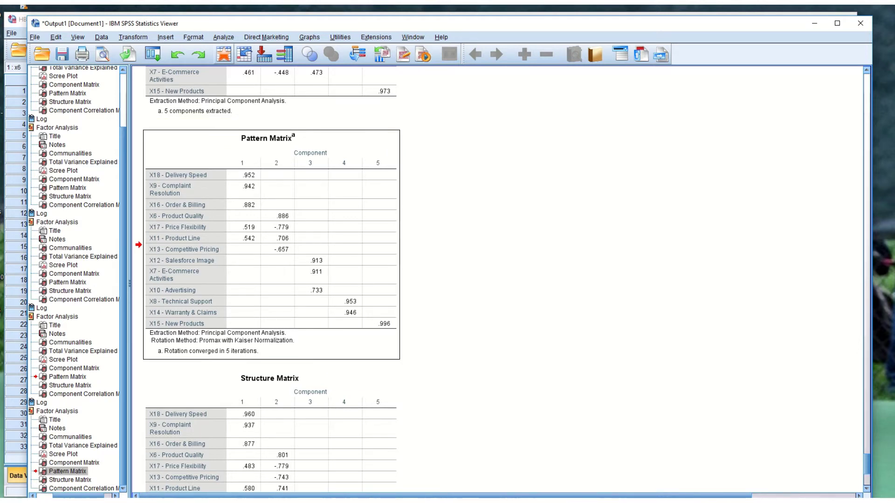
pyautogui.click(224, 37)
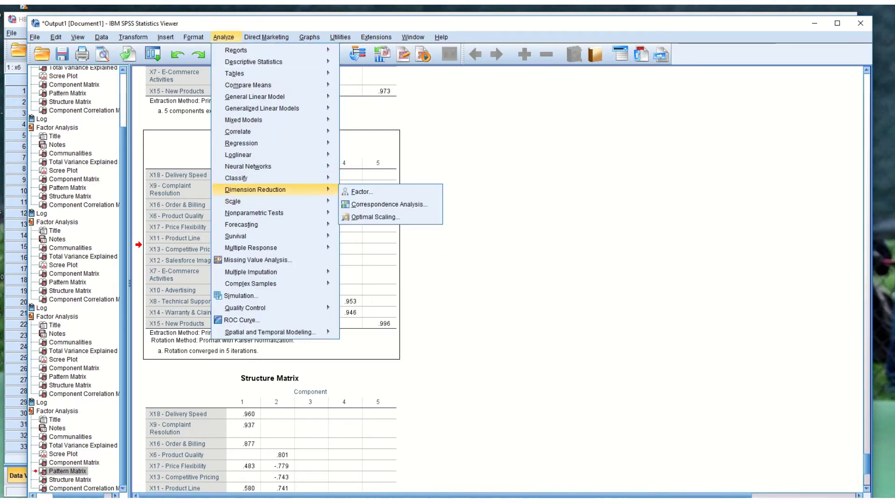
# Rerun the factor analysis with extraction fixed at 4 factors instead of eigenvalues
pyautogui.moveTo(233, 201)
pyautogui.moveTo(254, 189)
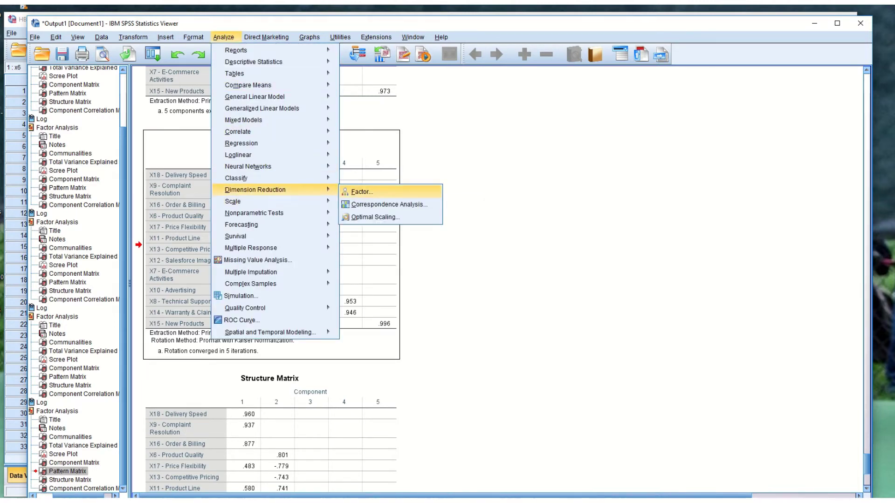
pyautogui.click(361, 192)
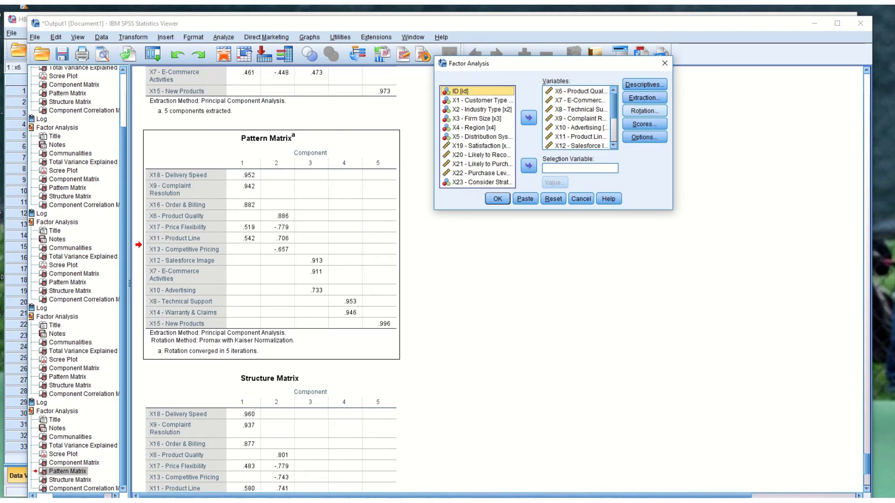
pyautogui.click(643, 97)
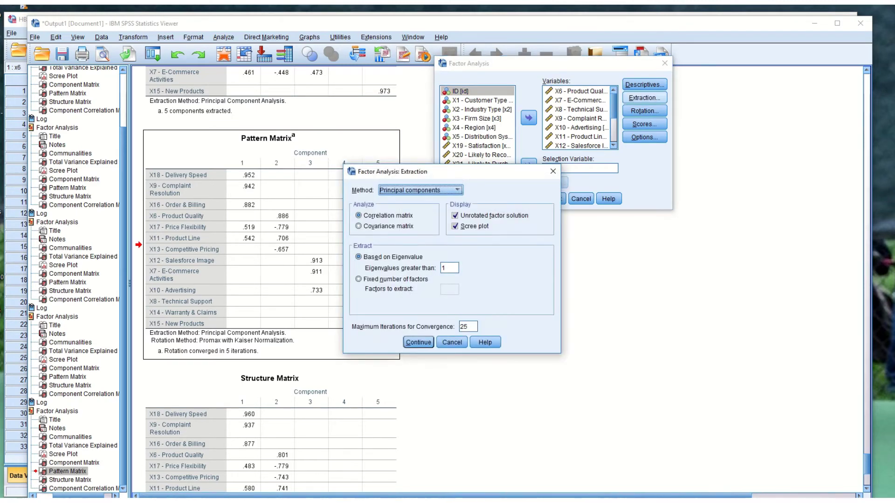
pyautogui.click(358, 279)
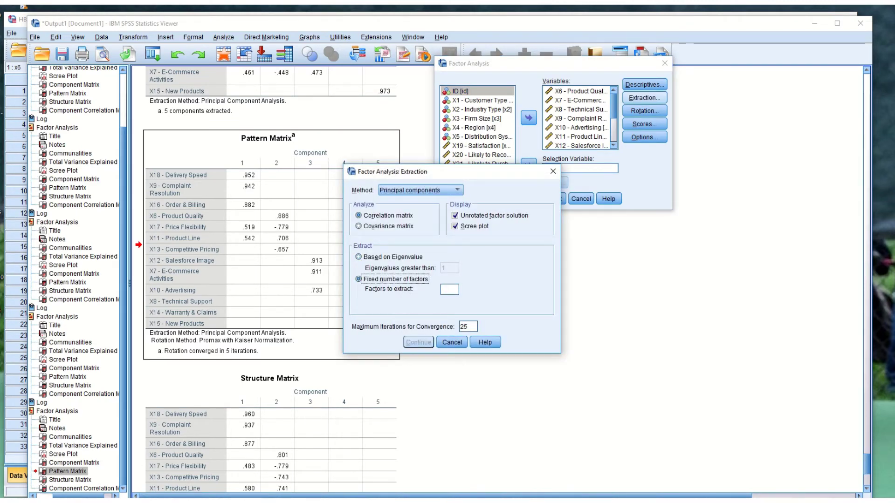
pyautogui.click(449, 290)
pyautogui.write('4')
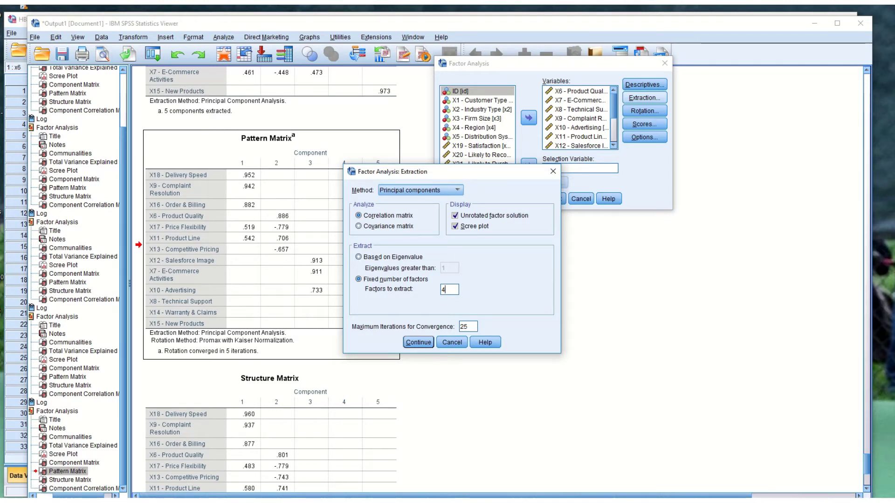
pyautogui.press('Return')
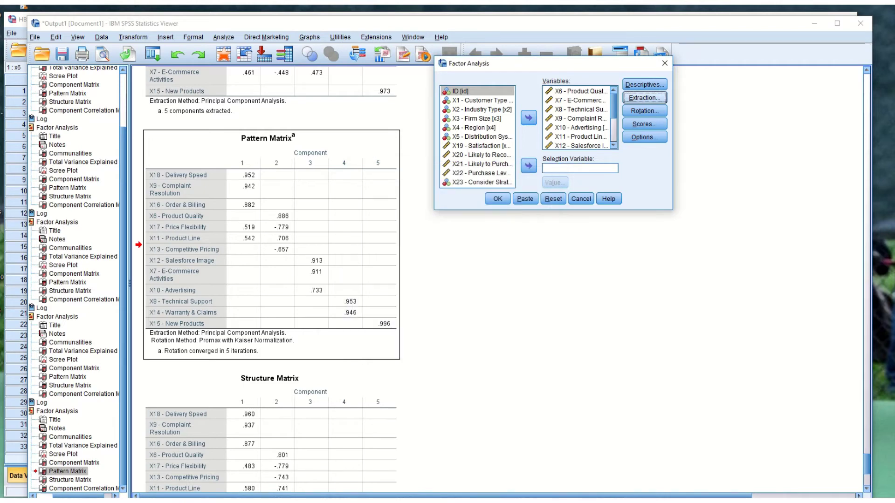
pyautogui.press('Return')
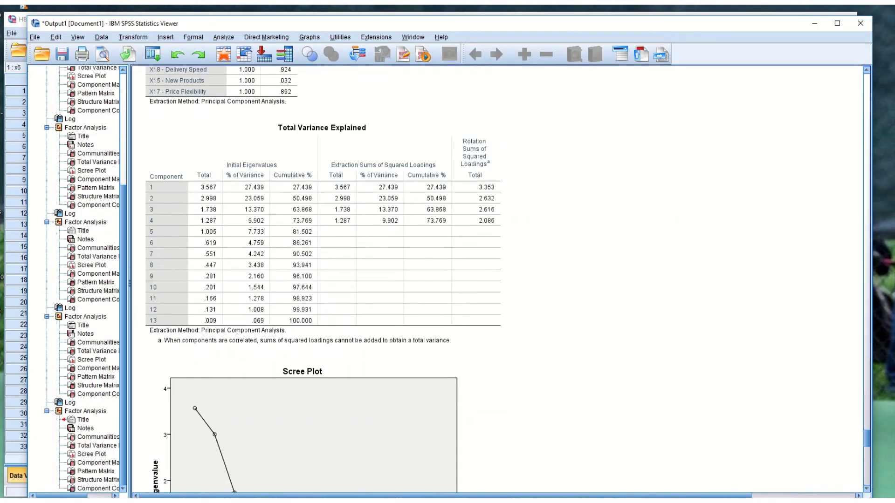
# Inspect the new four-factor Pattern Matrix, where X15 - New Products loads on no component
pyautogui.scroll(-15, 497, 279)
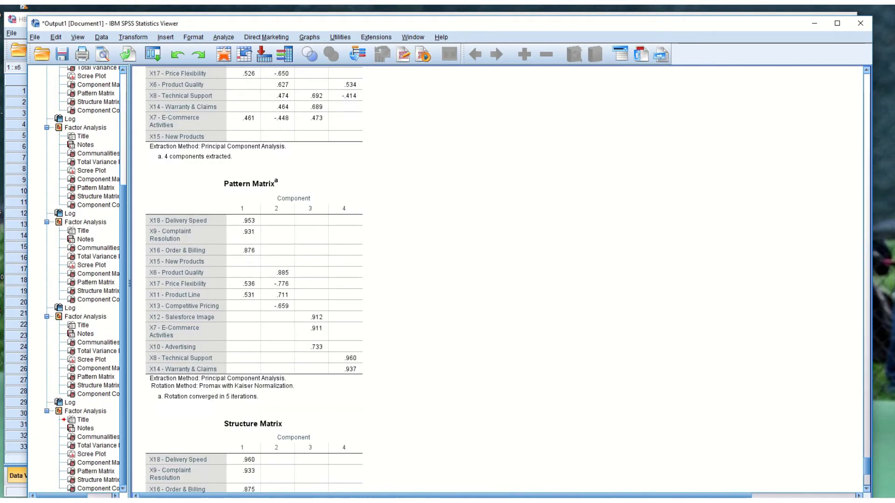
pyautogui.scroll(-3, 255, 279)
pyautogui.scroll(2, 254, 280)
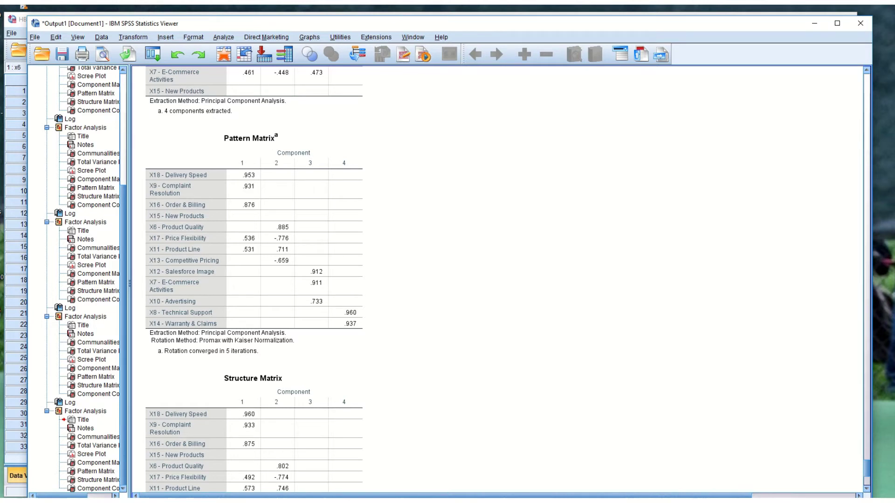
pyautogui.click(254, 243)
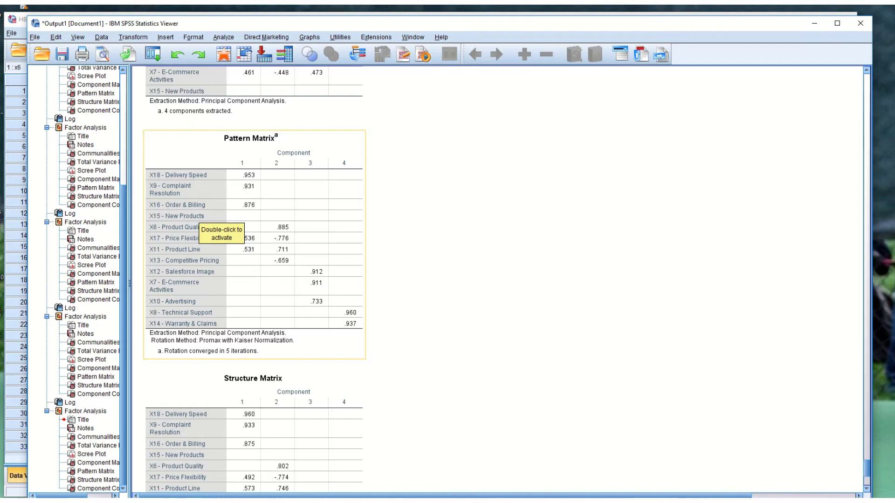
pyautogui.press('Escape')
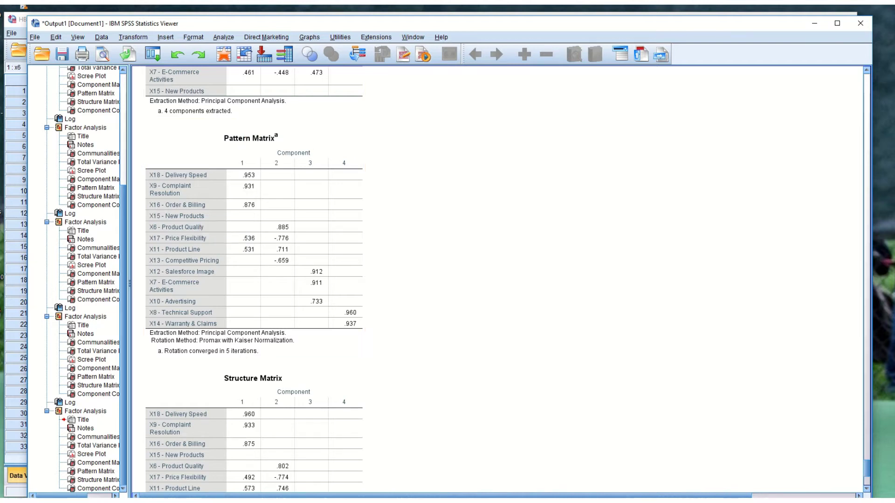
pyautogui.click(224, 37)
# Remove X15 - New Products from the Factor Analysis variables
pyautogui.moveTo(233, 202)
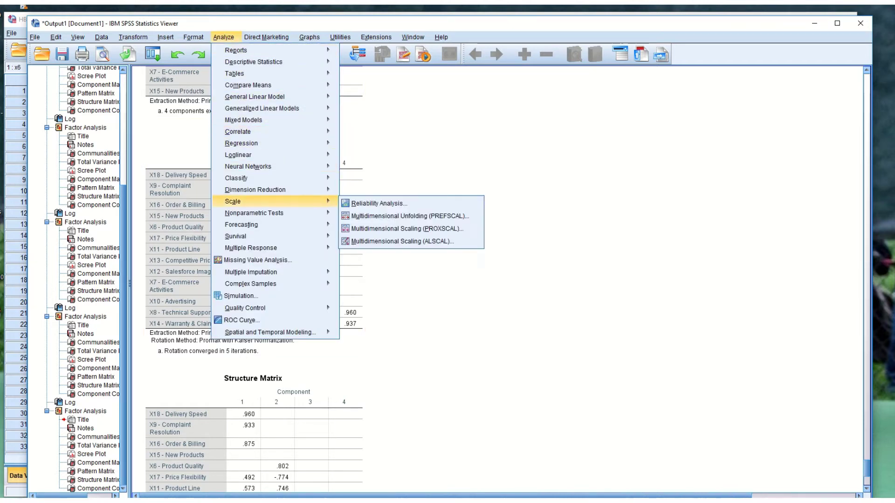
pyautogui.moveTo(255, 190)
pyautogui.click(368, 192)
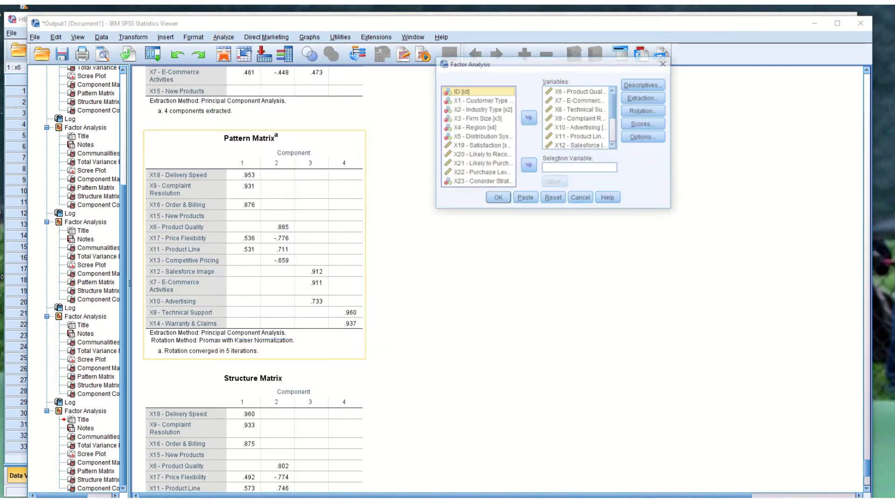
pyautogui.moveTo(612, 106); pyautogui.dragTo(613, 120)
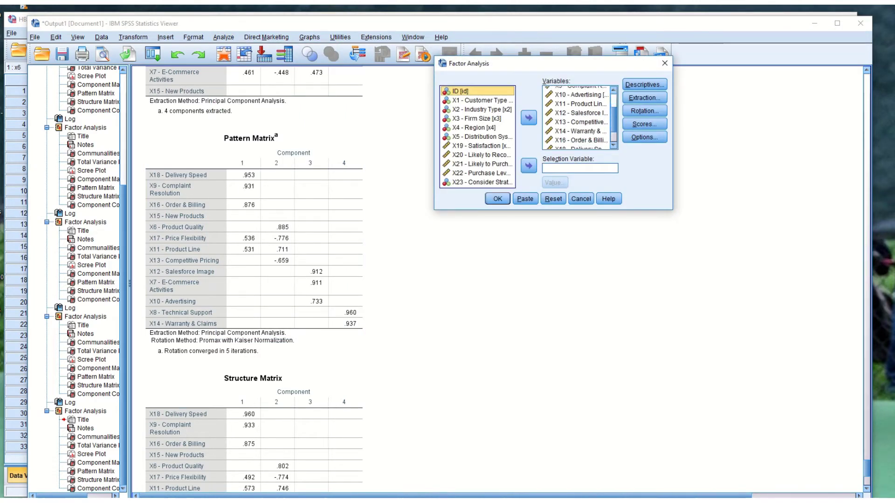
pyautogui.scroll(-1, 578, 116)
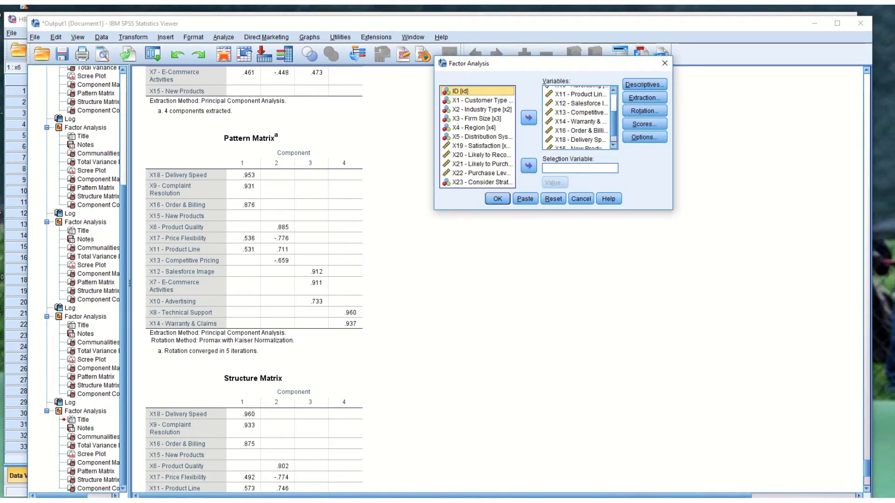
pyautogui.scroll(-1, 577, 116)
pyautogui.click(580, 136)
pyautogui.click(529, 117)
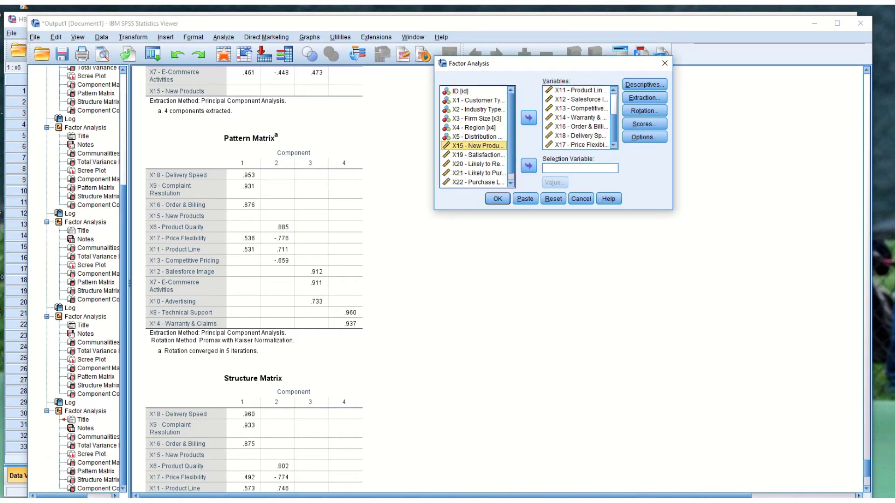
# Switch extraction back to eigenvalue-based and run the analysis without X15
pyautogui.click(644, 98)
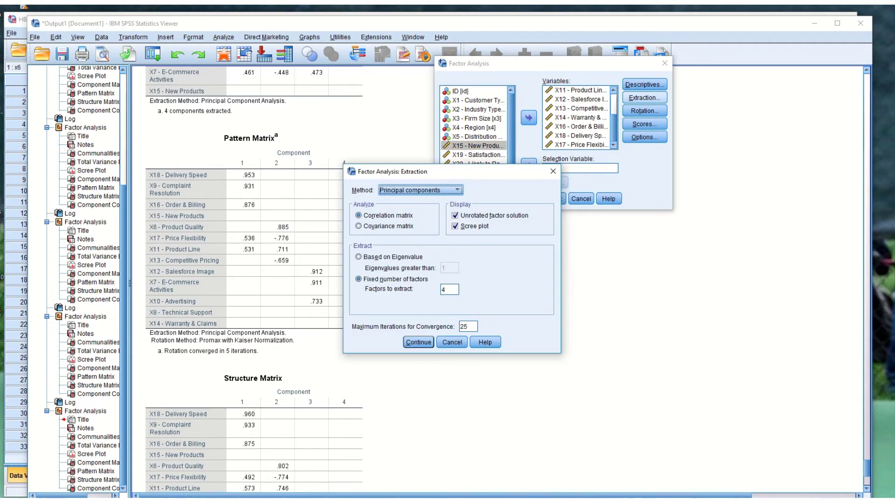
pyautogui.click(358, 257)
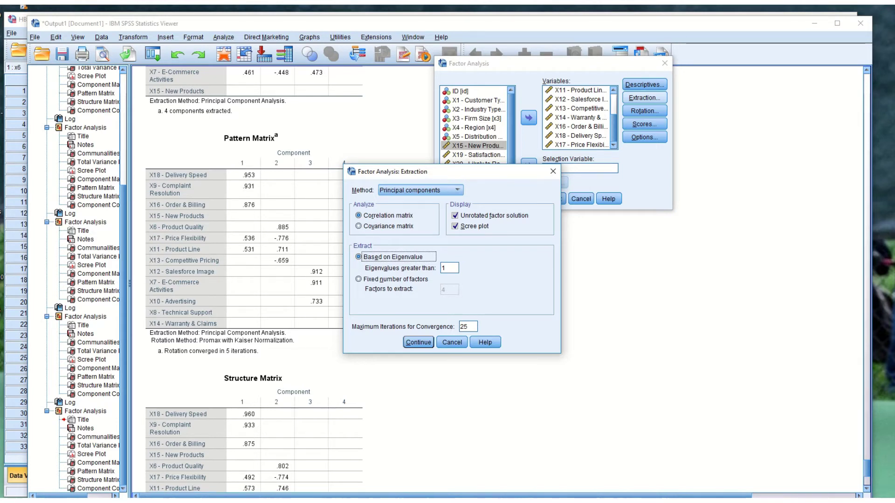
pyautogui.click(418, 342)
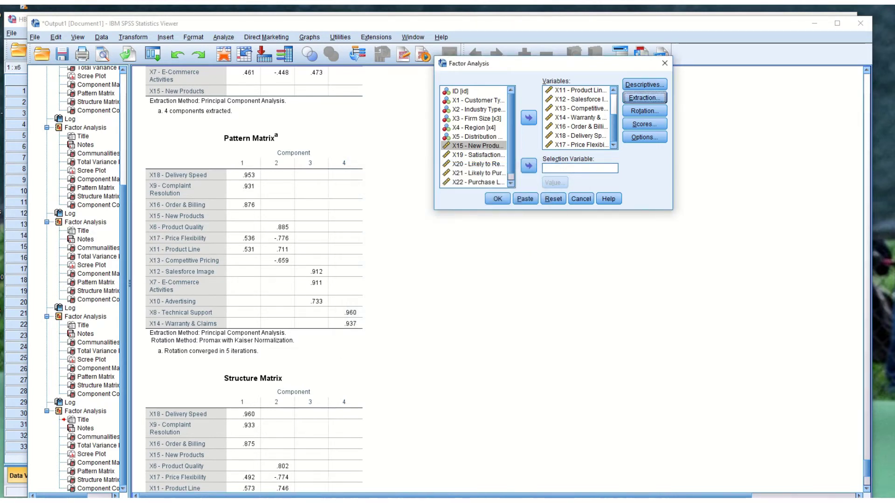
pyautogui.click(644, 98)
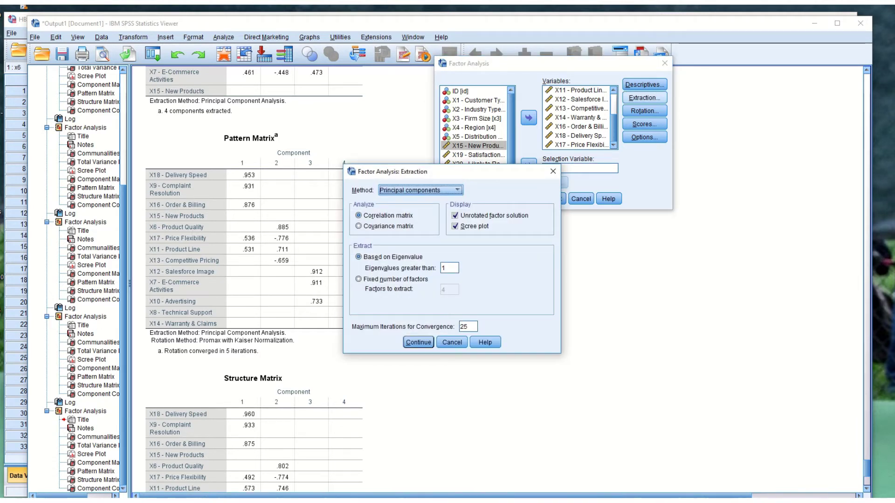
pyautogui.press('space')
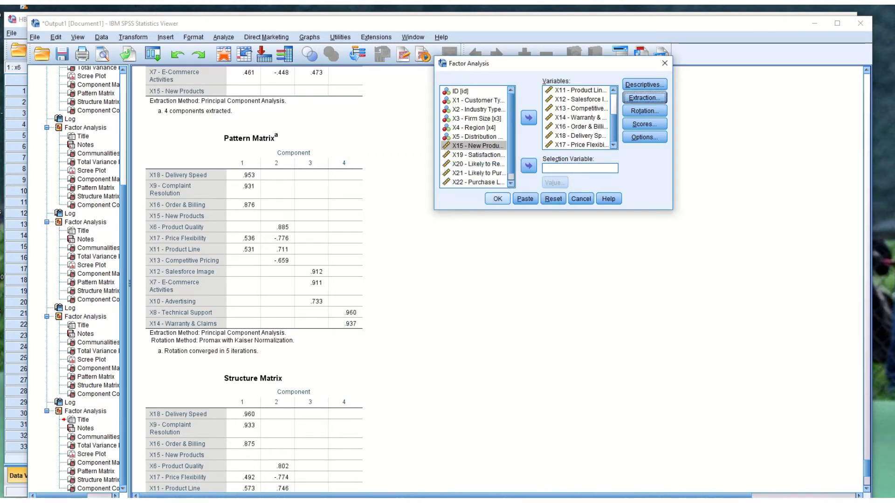
pyautogui.click(497, 199)
pyautogui.scroll(-8, 493, 200)
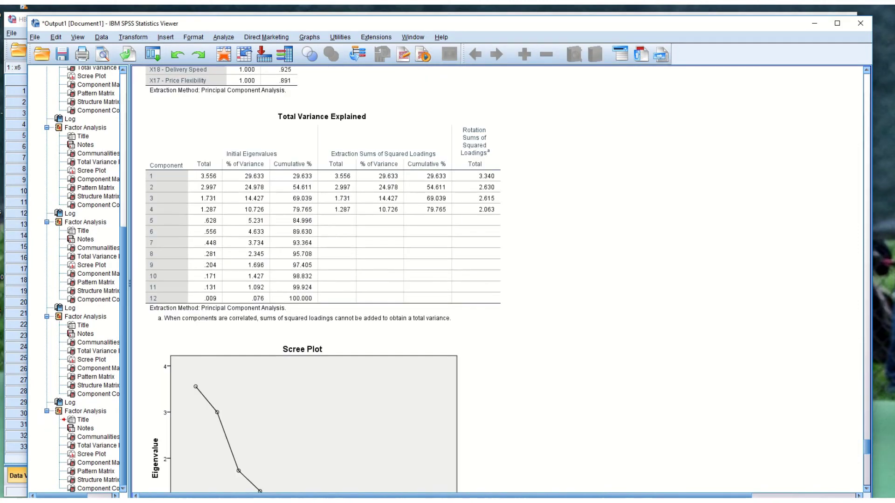
# Review the Total Variance Explained table (79.765%, four components) and the 12-component scree plot
pyautogui.scroll(3, 494, 200)
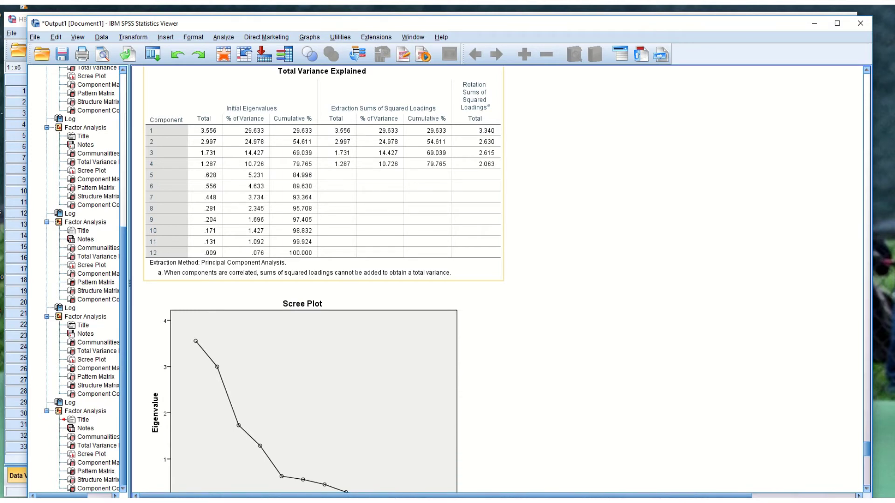
pyautogui.click(321, 187)
pyautogui.scroll(1, 322, 186)
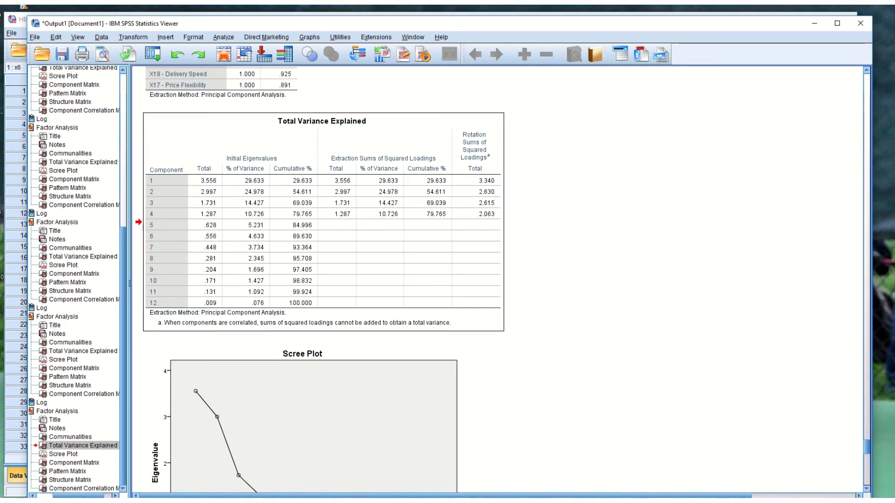
pyautogui.scroll(-3, 326, 279)
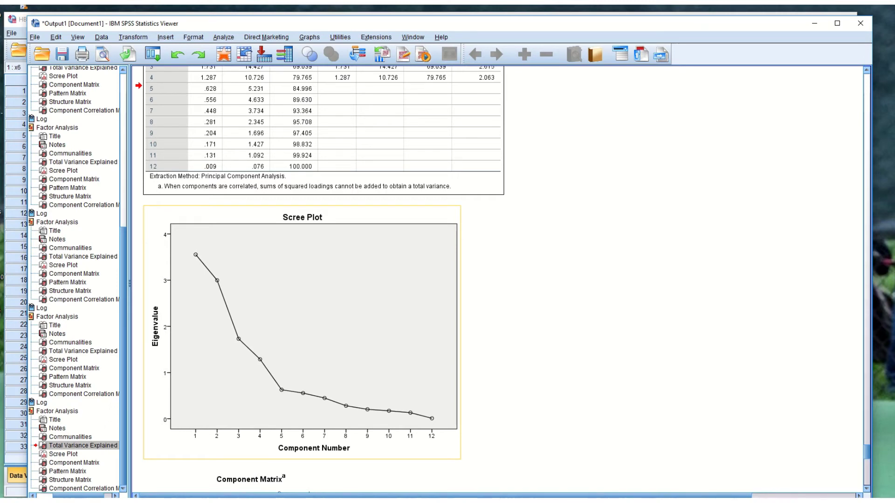
pyautogui.scroll(3, 323, 280)
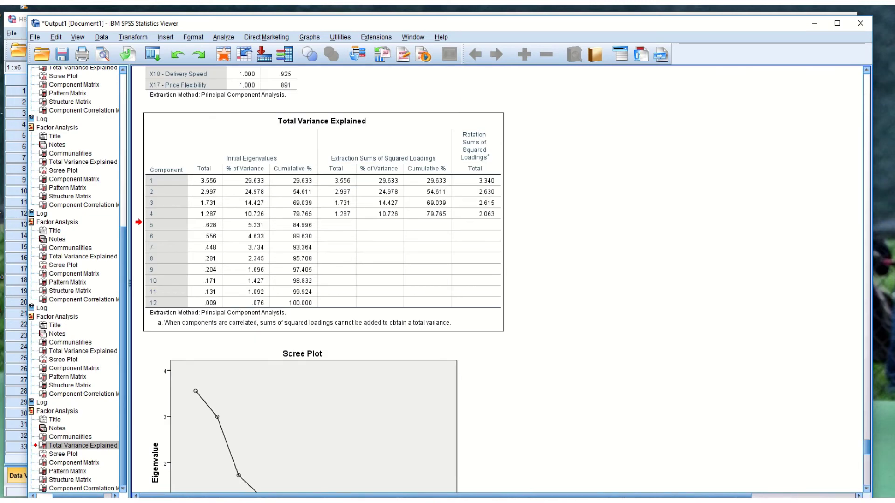
pyautogui.scroll(-3, 323, 280)
pyautogui.scroll(-4, 323, 279)
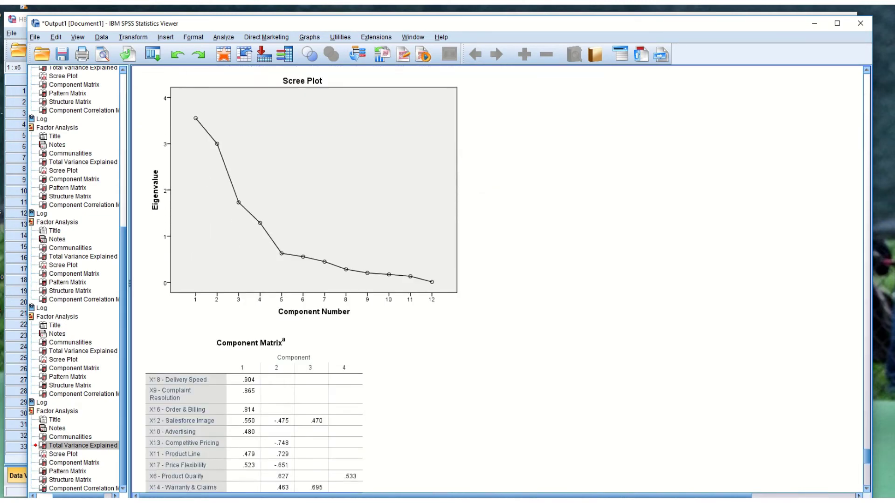
# Inspect the Pattern Matrix without X15 (X18 .953 on component 1, X14 .940 on component 4)
pyautogui.scroll(-7, 254, 279)
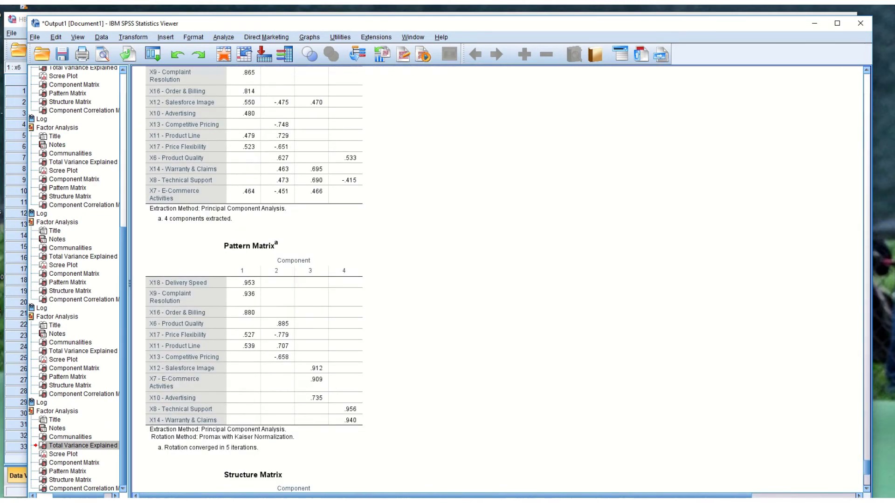
pyautogui.click(254, 301)
pyautogui.scroll(-2, 254, 279)
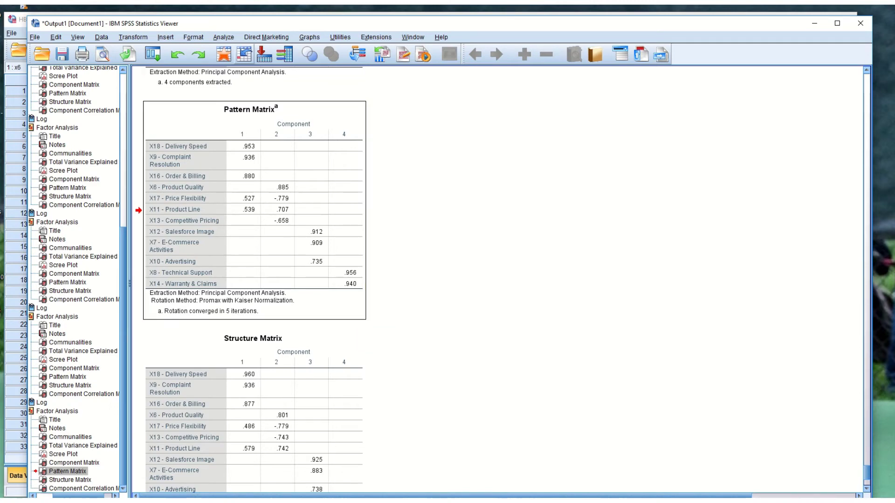
pyautogui.click(224, 37)
# Rerun the factor analysis with X13 Competitive Pricing removed, leaving 11 items
pyautogui.moveTo(252, 202)
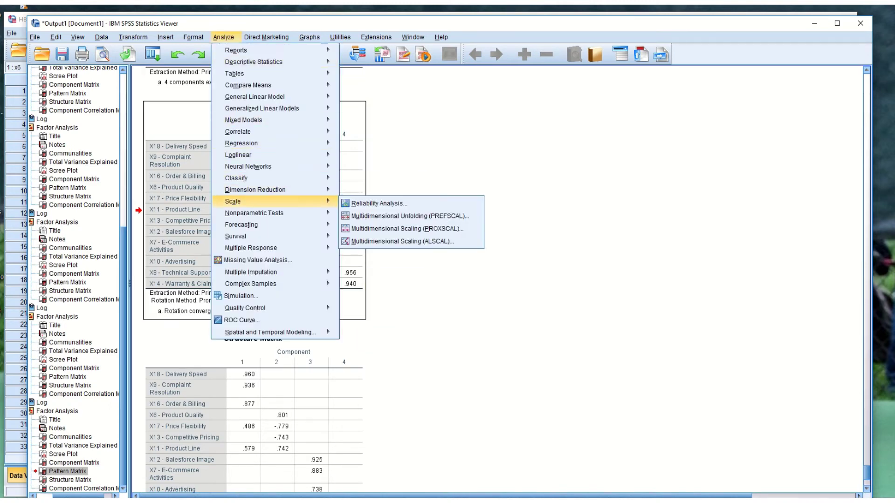
pyautogui.click(366, 191)
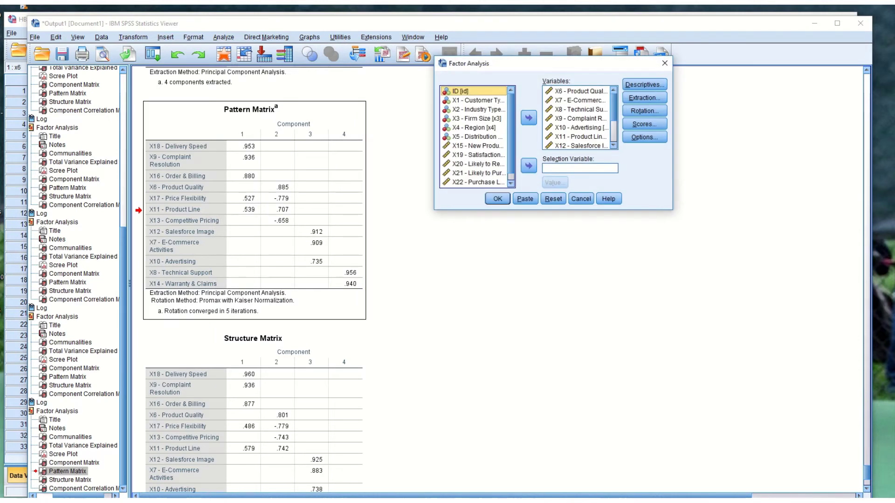
pyautogui.scroll(-2, 578, 117)
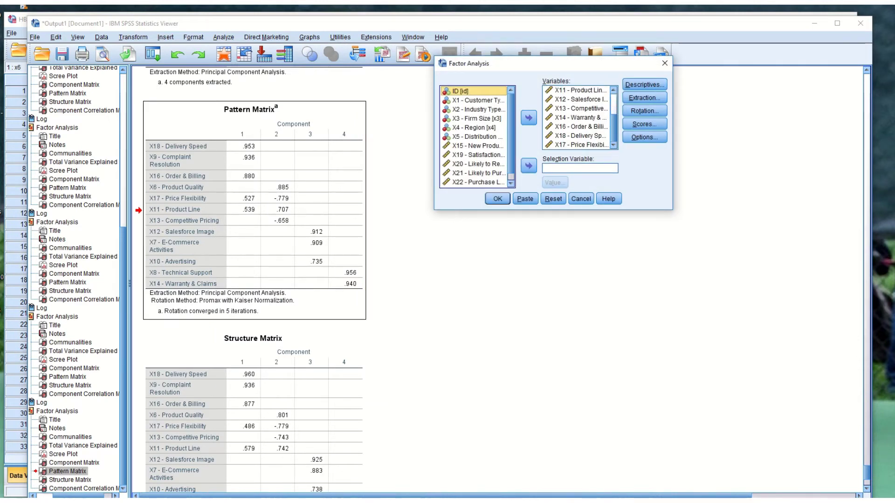
pyautogui.click(580, 109)
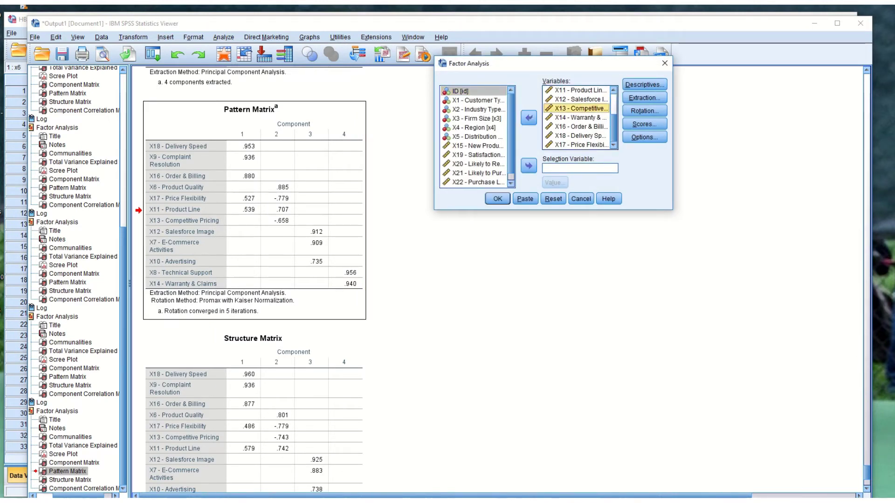
pyautogui.click(528, 118)
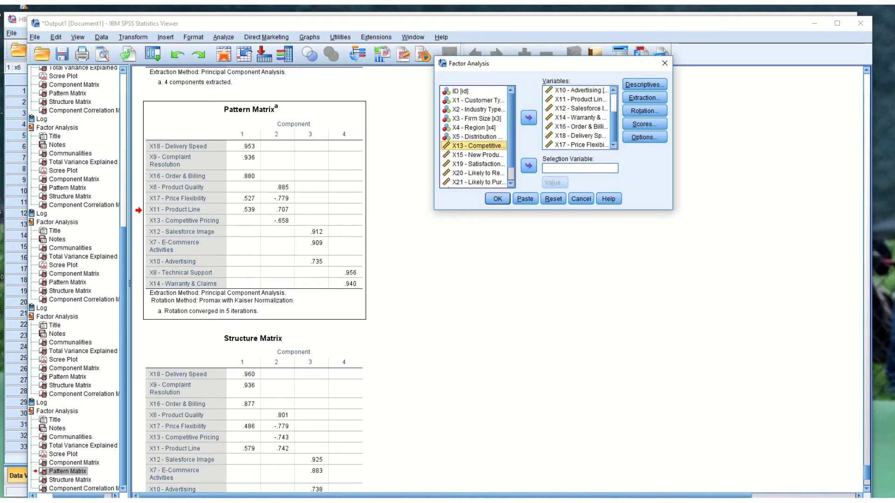
pyautogui.click(498, 198)
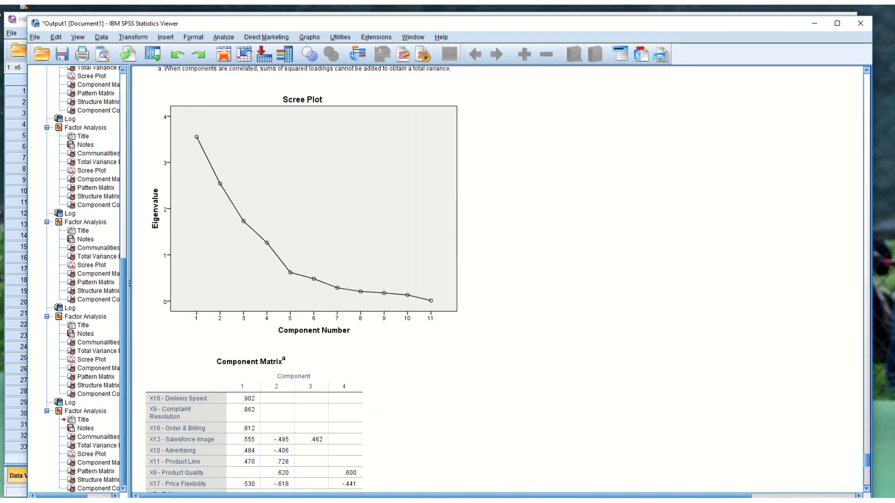
pyautogui.click(302, 215)
pyautogui.scroll(5, 302, 264)
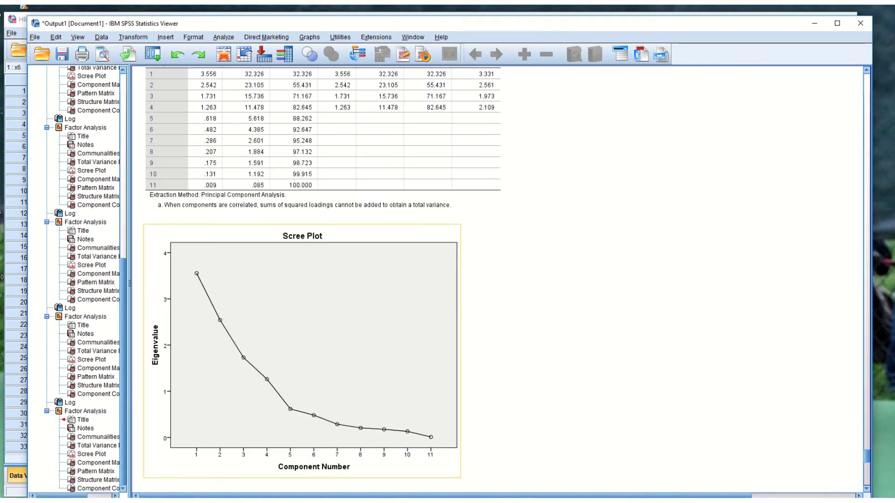
pyautogui.press('Down')
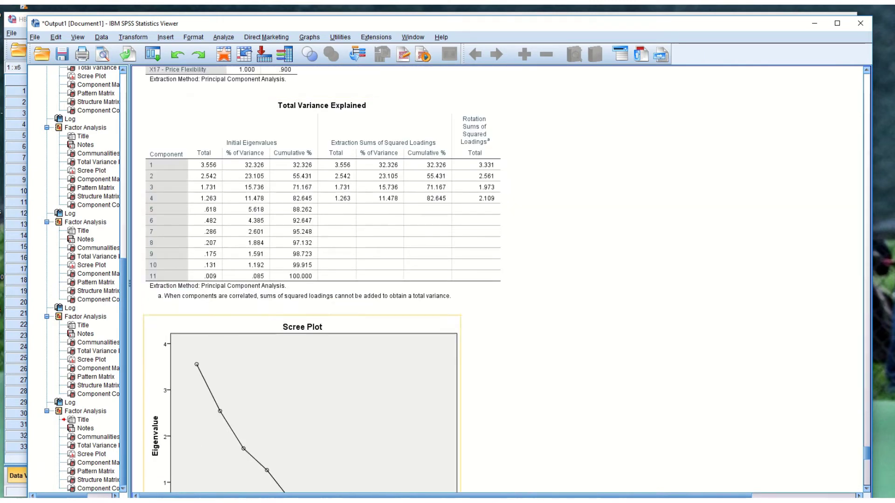
pyautogui.scroll(-3, 299, 302)
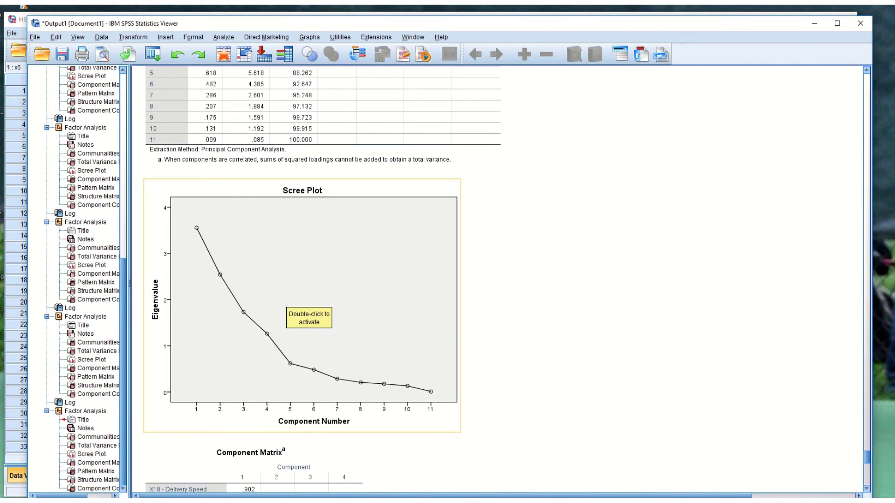
pyautogui.scroll(-10, 299, 303)
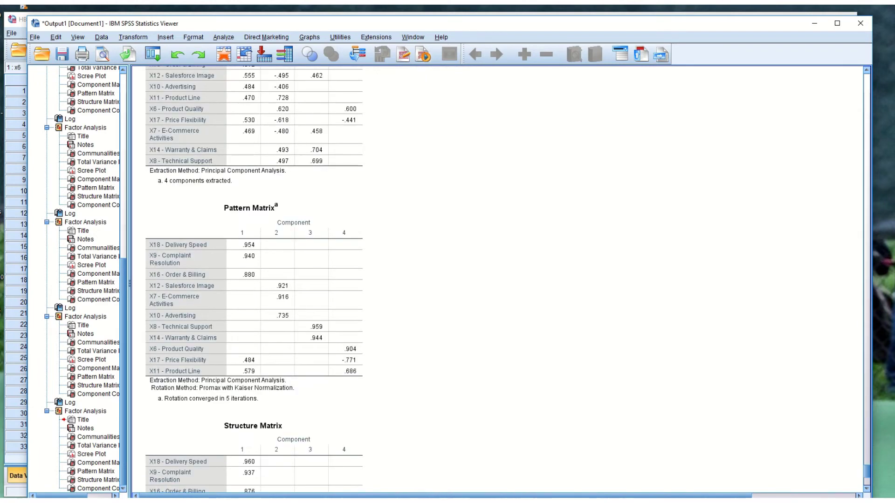
pyautogui.click(254, 303)
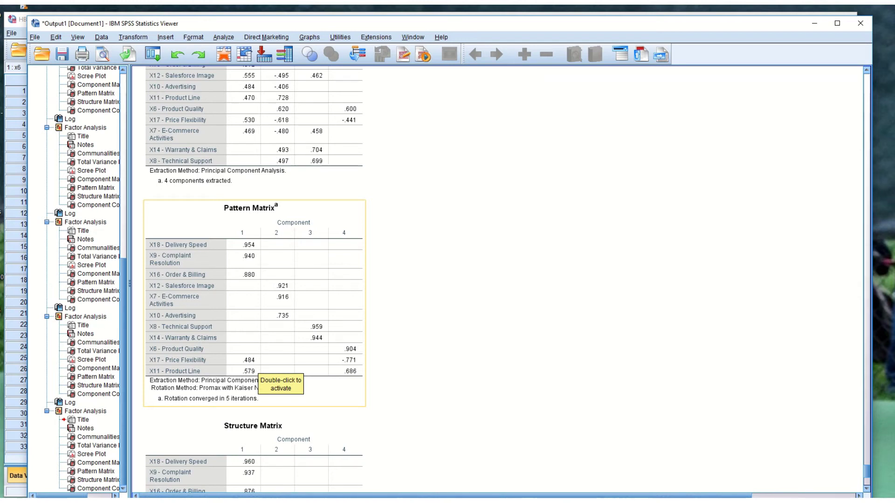
# Reopen the Factor Analysis setup and put X13 Competitive Pricing back into Variables
pyautogui.press('Escape')
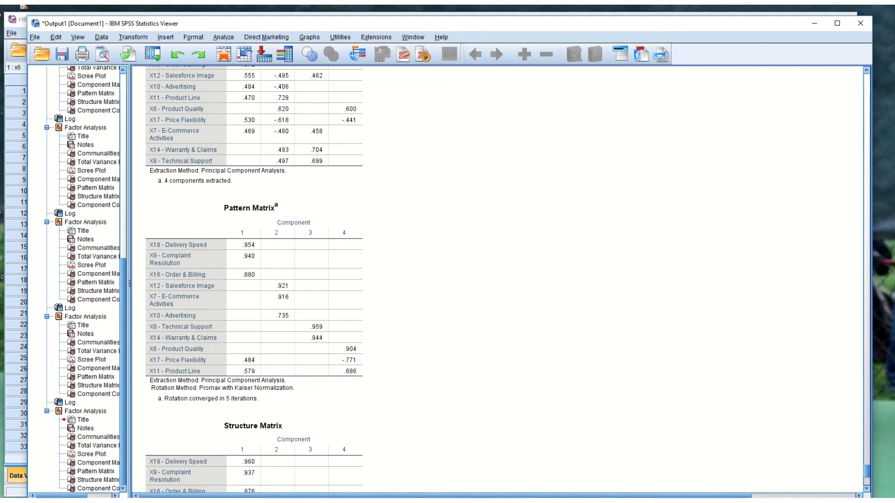
pyautogui.click(224, 38)
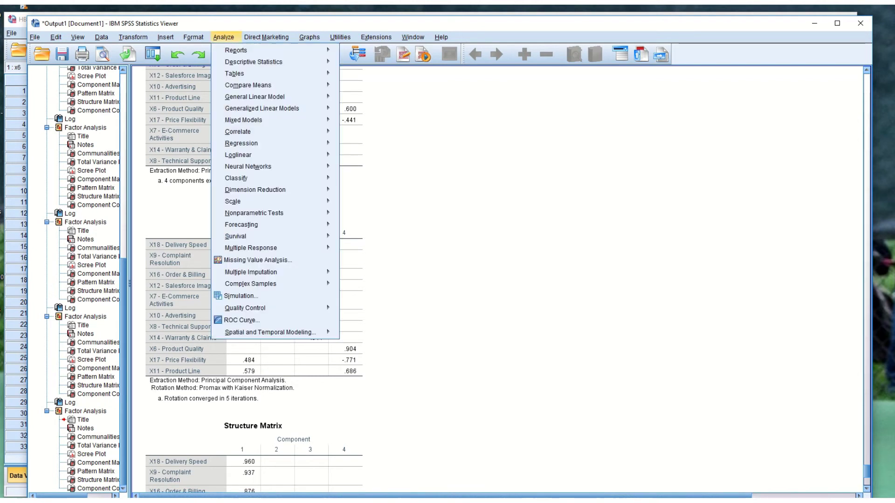
pyautogui.moveTo(255, 178)
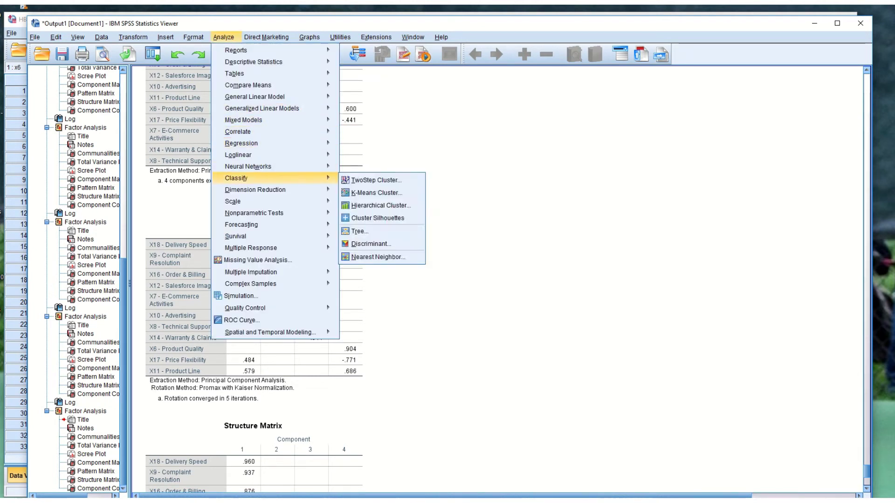
pyautogui.click(364, 192)
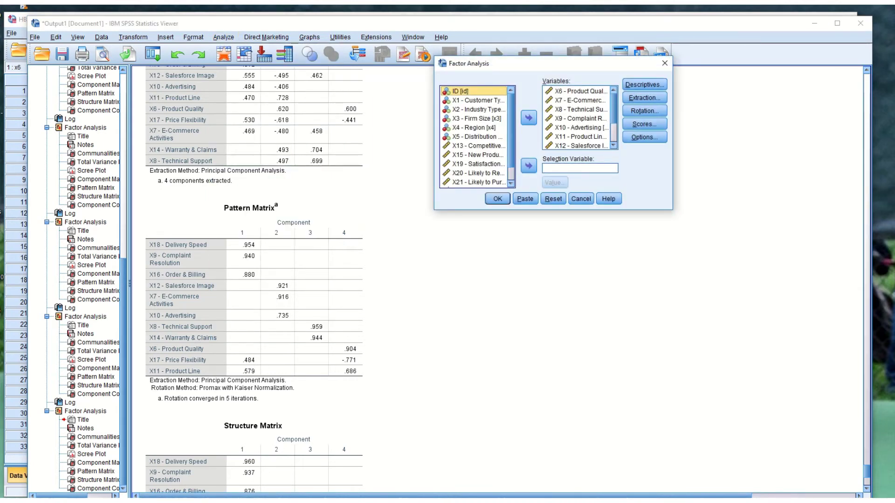
pyautogui.click(478, 146)
pyautogui.click(528, 118)
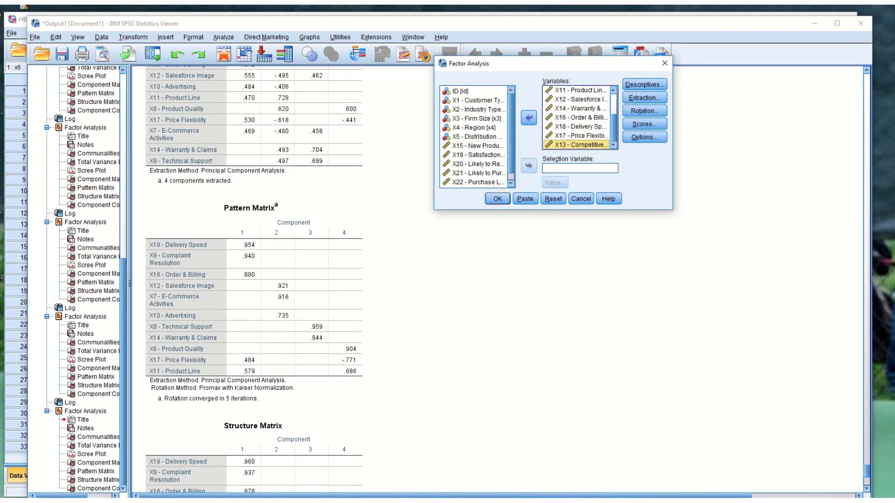
# Remove X17 Price Flexibility from the analysed variables
pyautogui.scroll(6, 303, 347)
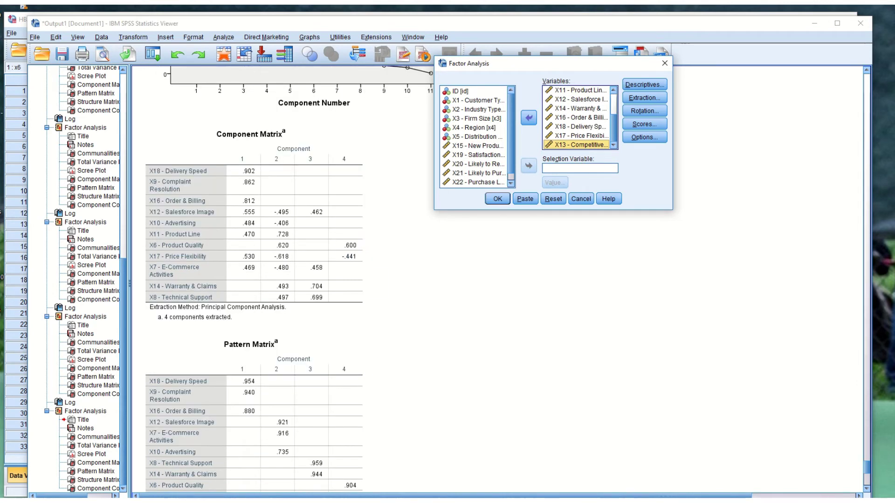
pyautogui.scroll(-5, 327, 280)
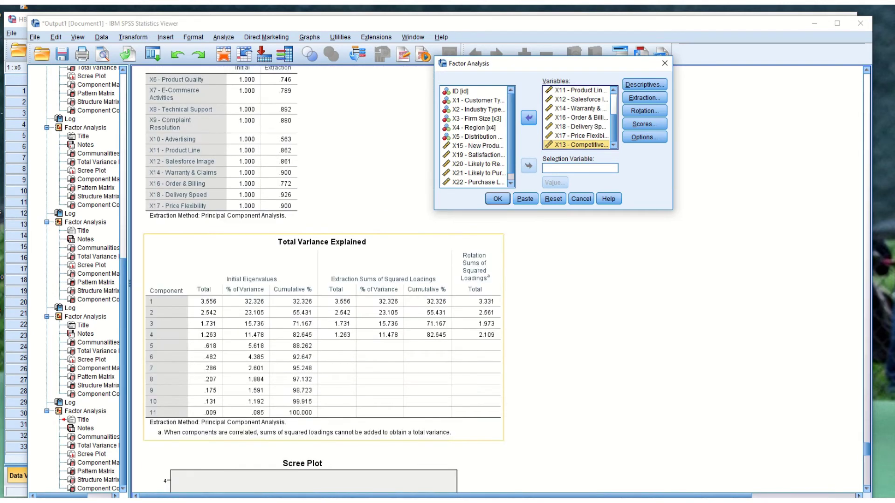
pyautogui.scroll(20, 326, 279)
pyautogui.scroll(3, 254, 280)
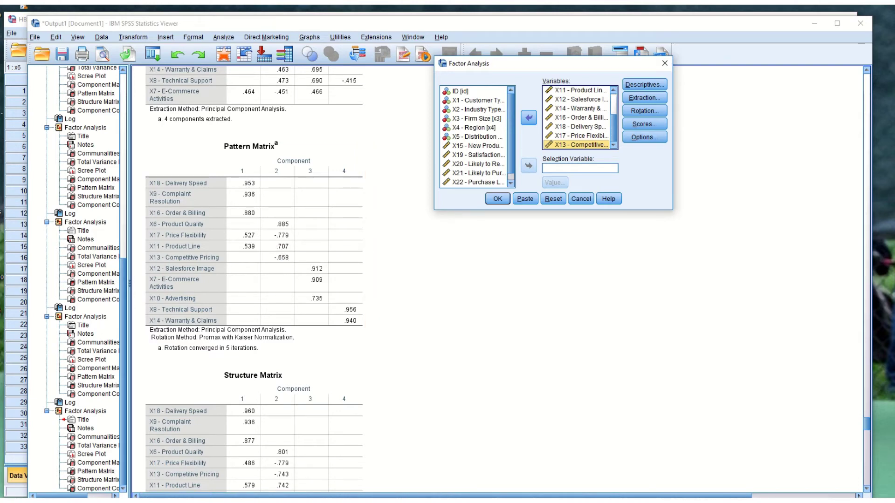
pyautogui.click(581, 136)
pyautogui.click(528, 118)
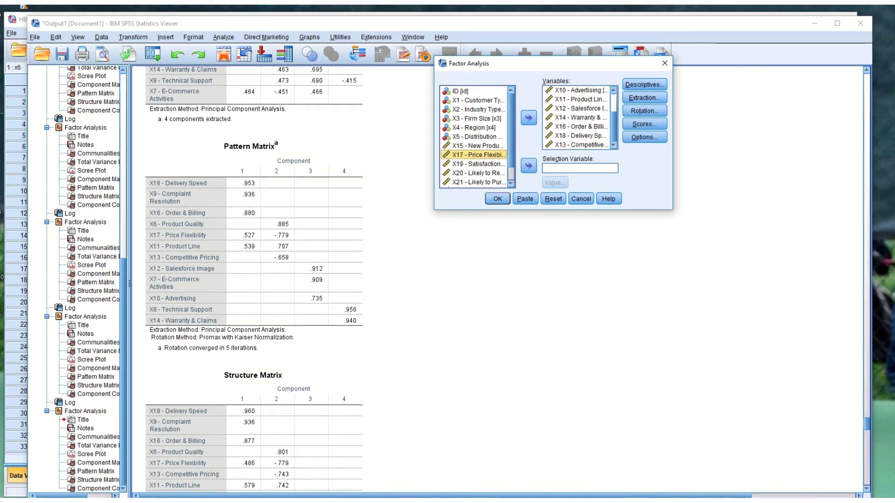
# Run the analysis without X17 and inspect Total Variance Explained (79.595%) and the Pattern Matrix
pyautogui.click(498, 199)
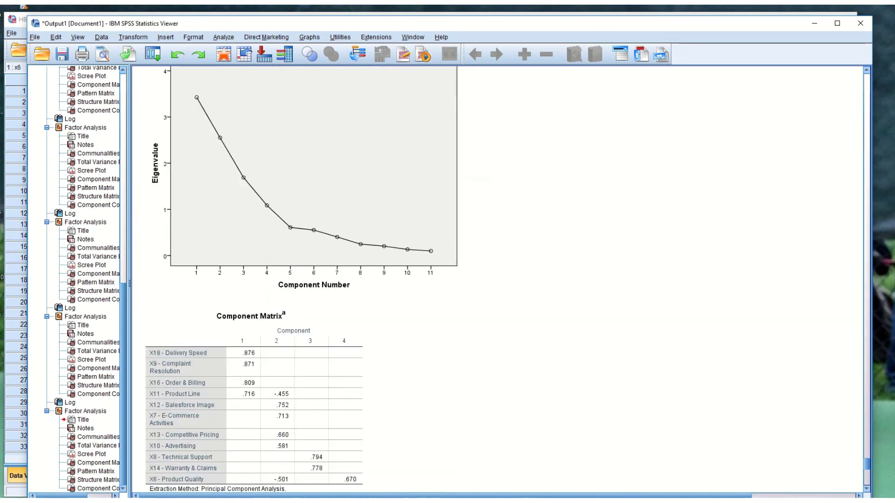
pyautogui.scroll(2, 323, 200)
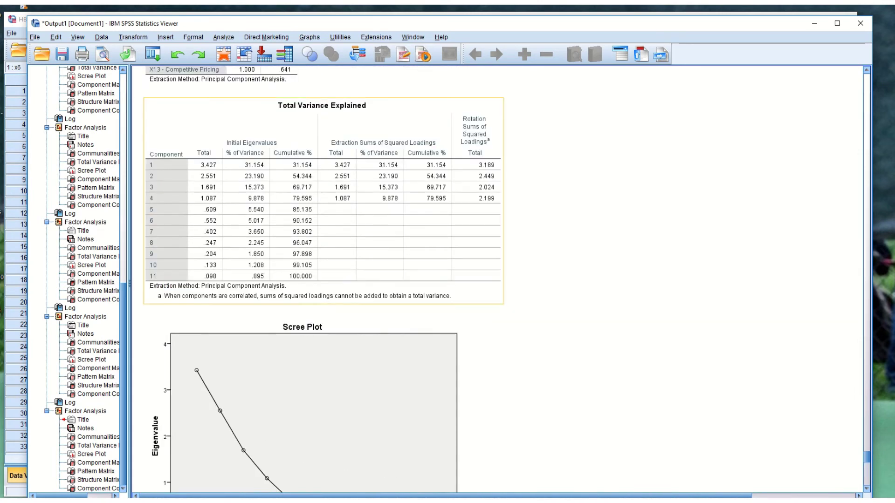
pyautogui.click(364, 212)
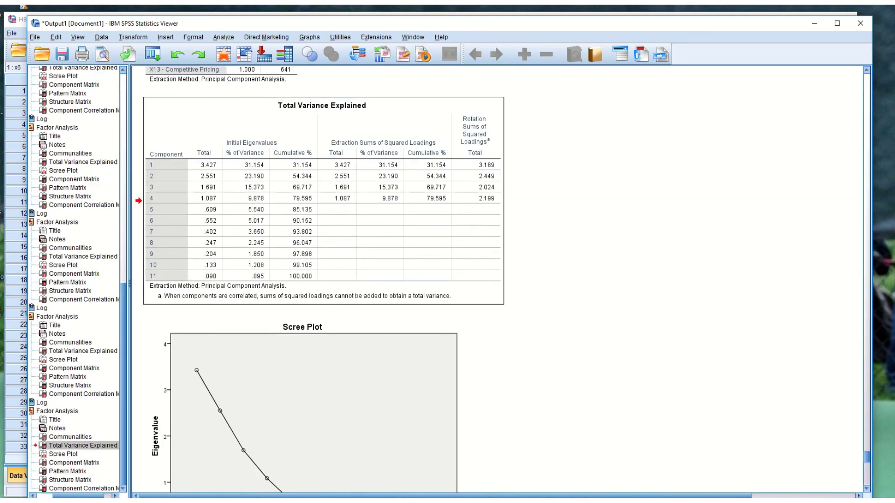
pyautogui.scroll(-4, 364, 212)
pyautogui.scroll(-3, 363, 212)
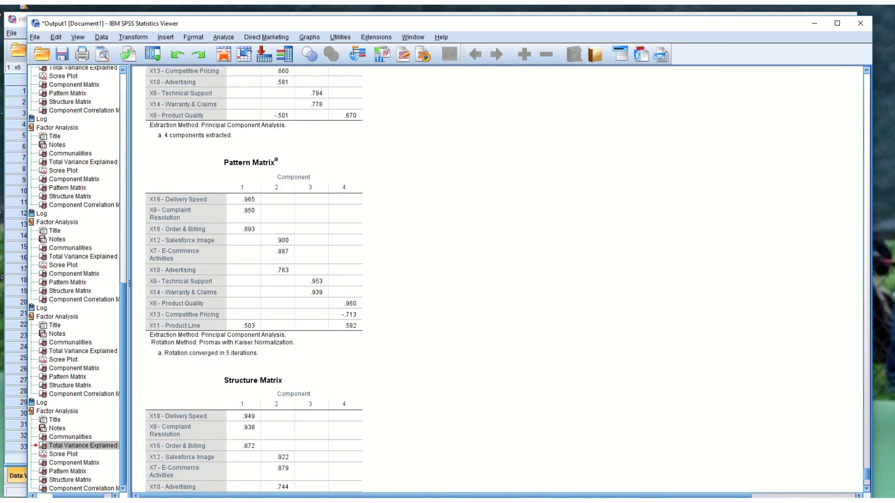
pyautogui.scroll(3, 364, 212)
pyautogui.scroll(-1, 363, 212)
pyautogui.scroll(-2, 364, 243)
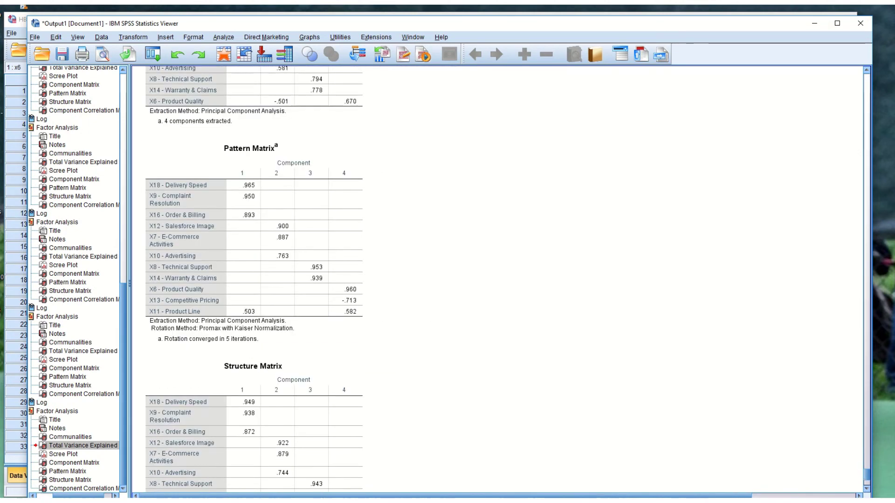
pyautogui.click(298, 242)
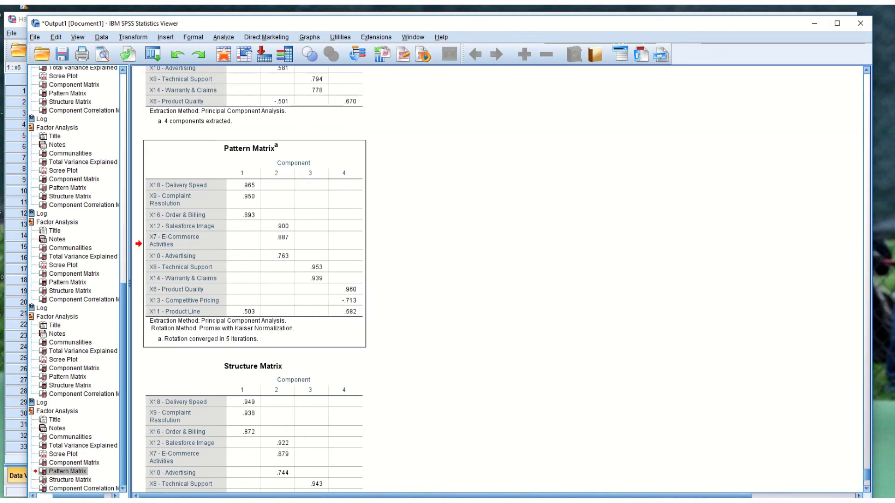
# Put X17 Price Flexibility back into the Factor Analysis variables and rerun it
pyautogui.click(266, 37)
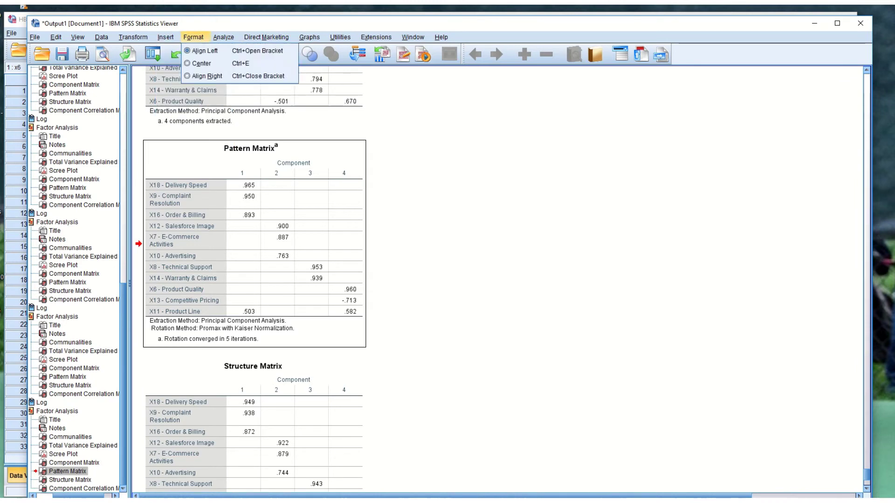
pyautogui.moveTo(224, 37)
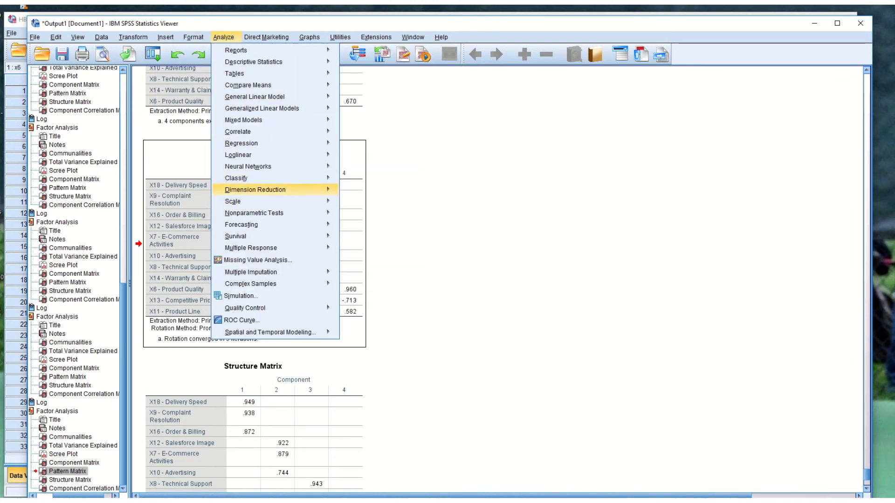
pyautogui.moveTo(255, 190)
pyautogui.press('Right')
pyautogui.press('Return')
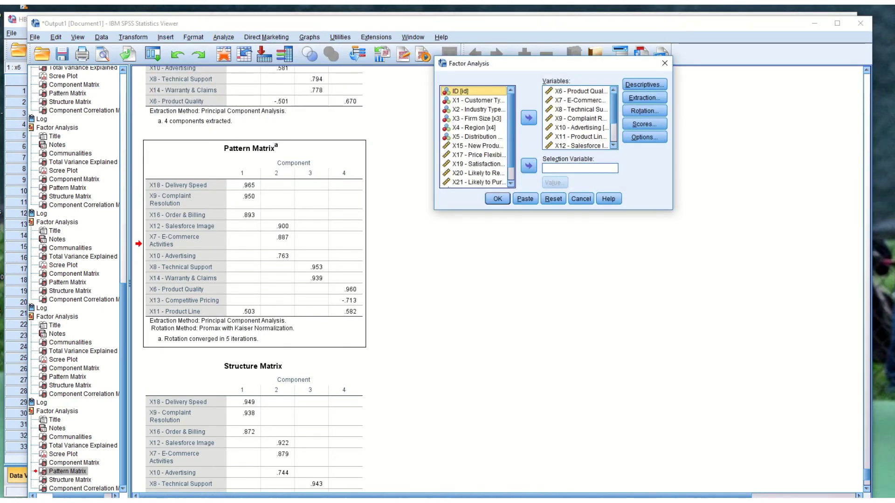
pyautogui.click(478, 155)
pyautogui.click(528, 118)
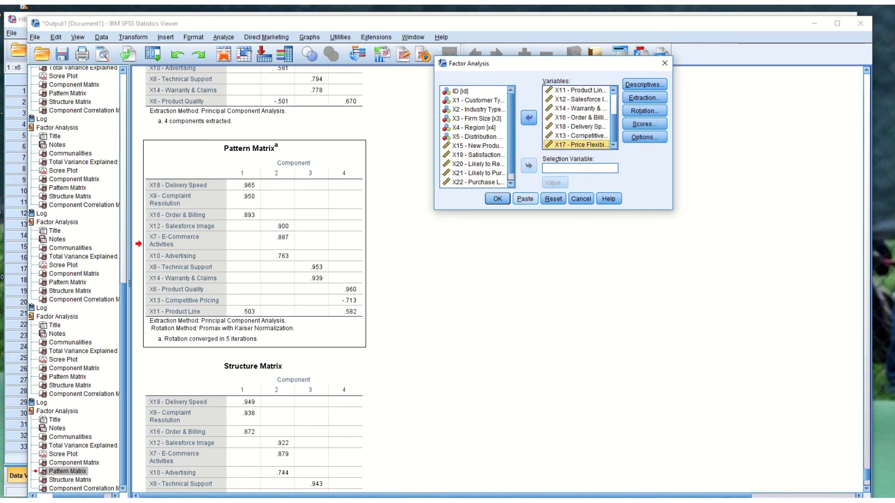
pyautogui.click(497, 199)
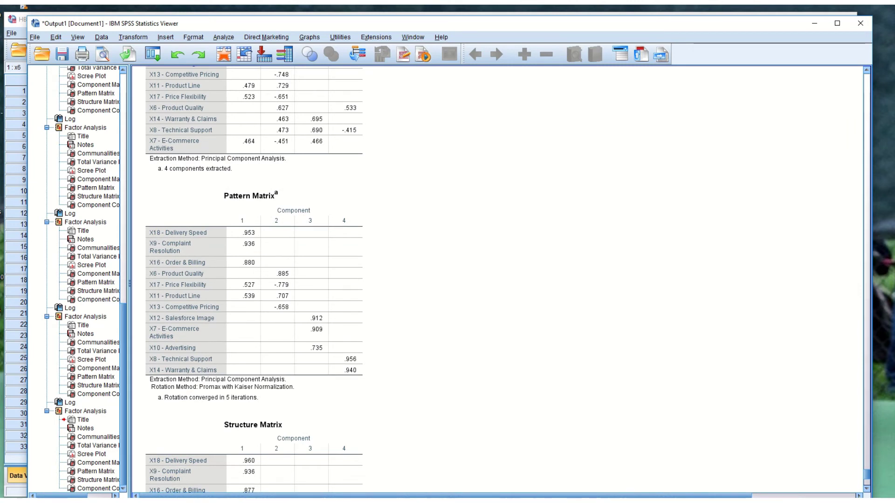
pyautogui.click(254, 299)
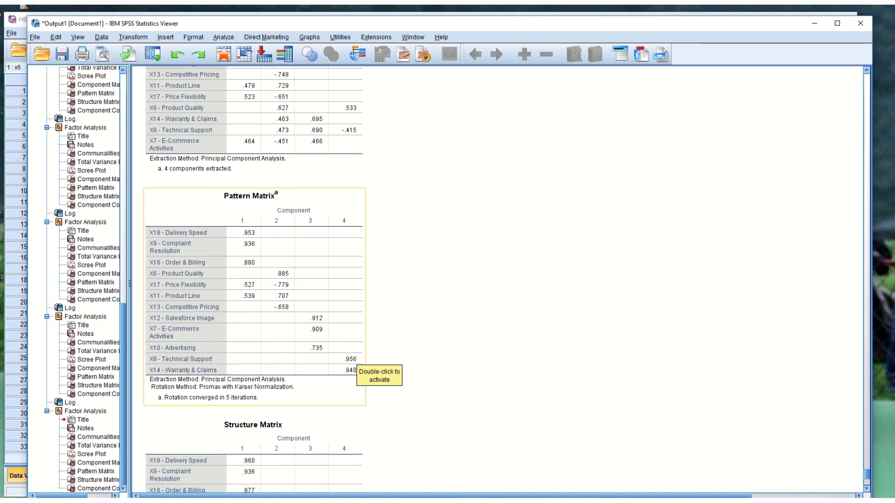
pyautogui.scroll(3, 354, 368)
pyautogui.scroll(-7, 354, 368)
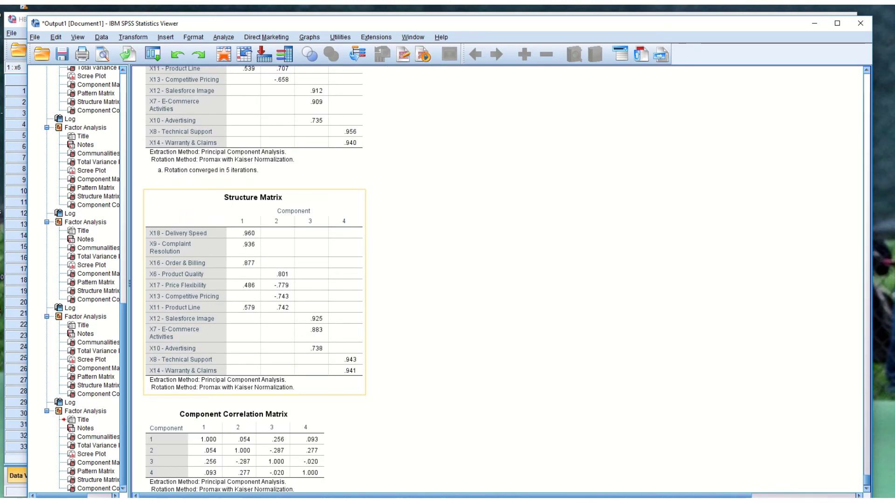
pyautogui.scroll(3, 277, 394)
pyautogui.scroll(-4, 277, 394)
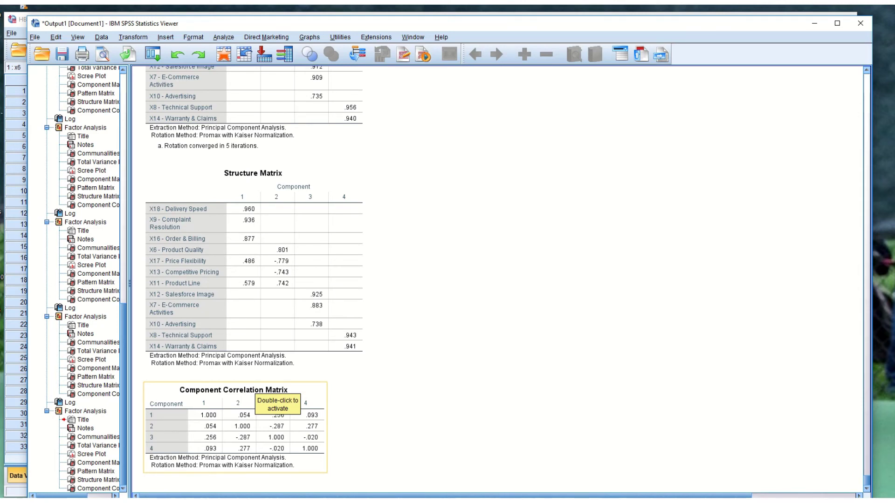
pyautogui.scroll(4, 256, 340)
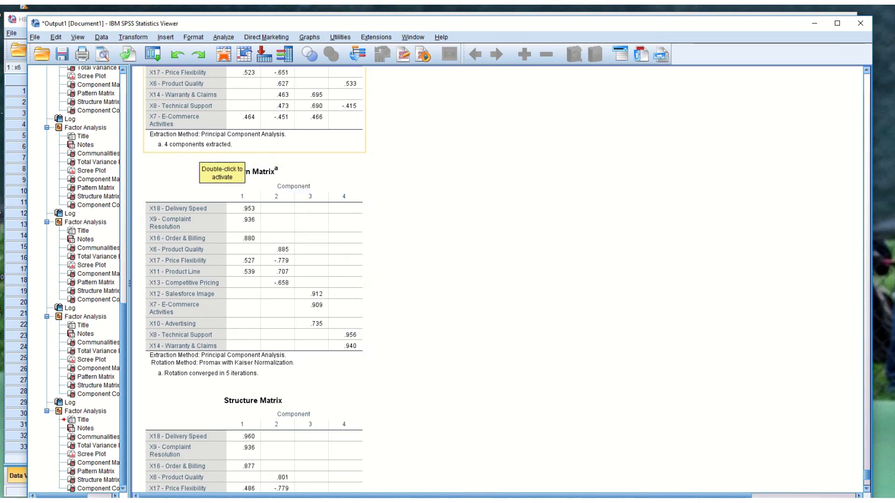
# Start a Reliability Analysis and add X18 Delivery Speed to the Items list
pyautogui.click(223, 37)
pyautogui.moveTo(194, 37)
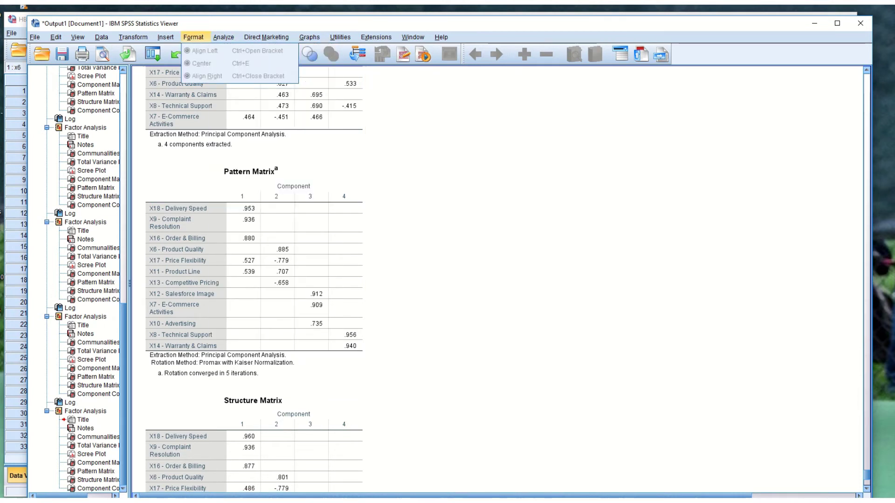
pyautogui.moveTo(224, 37)
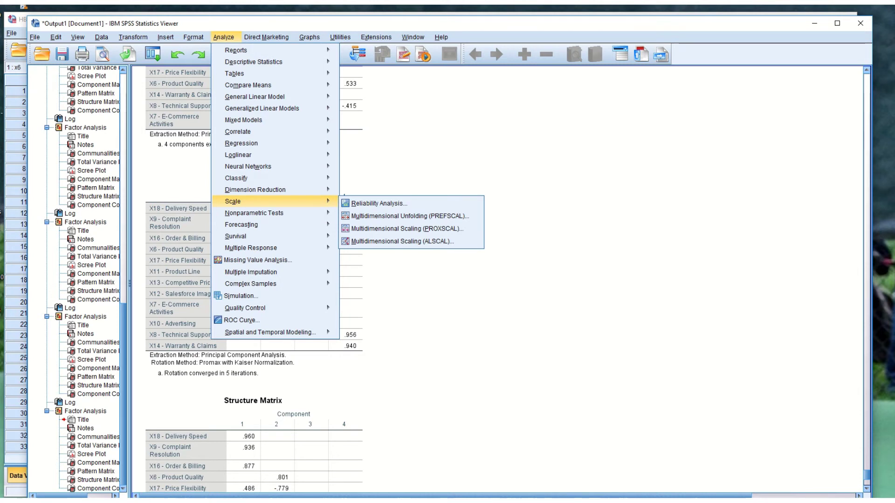
pyautogui.click(378, 204)
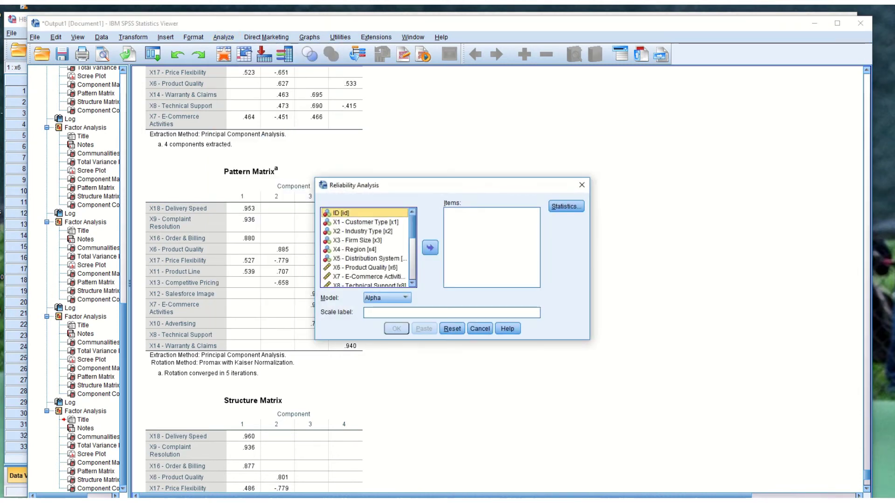
pyautogui.scroll(-2, 368, 247)
pyautogui.scroll(-1, 368, 247)
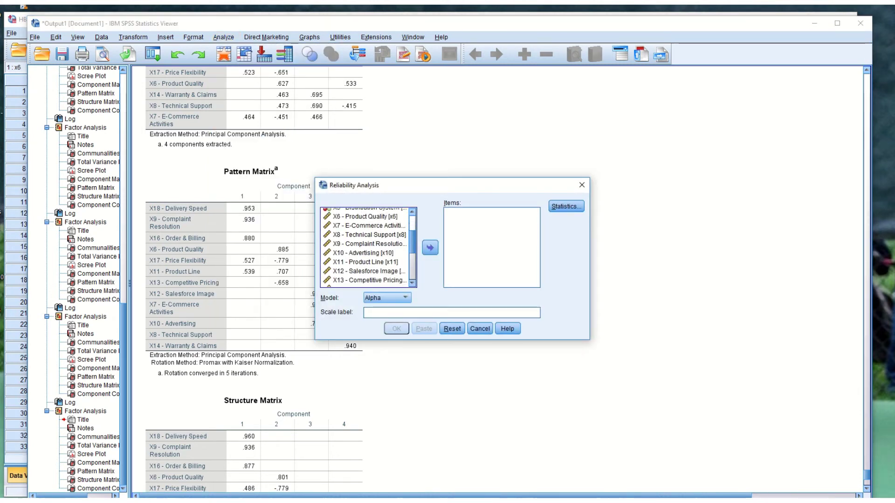
pyautogui.scroll(-2, 368, 247)
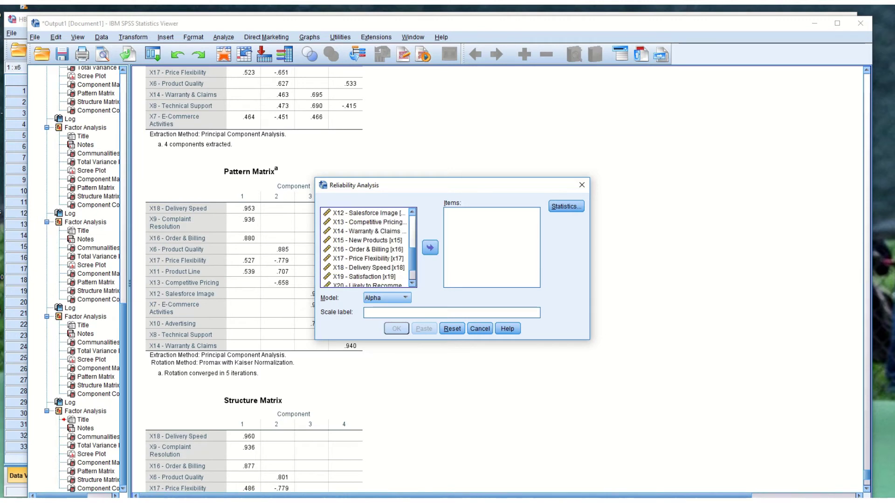
pyautogui.click(369, 267)
pyautogui.click(430, 247)
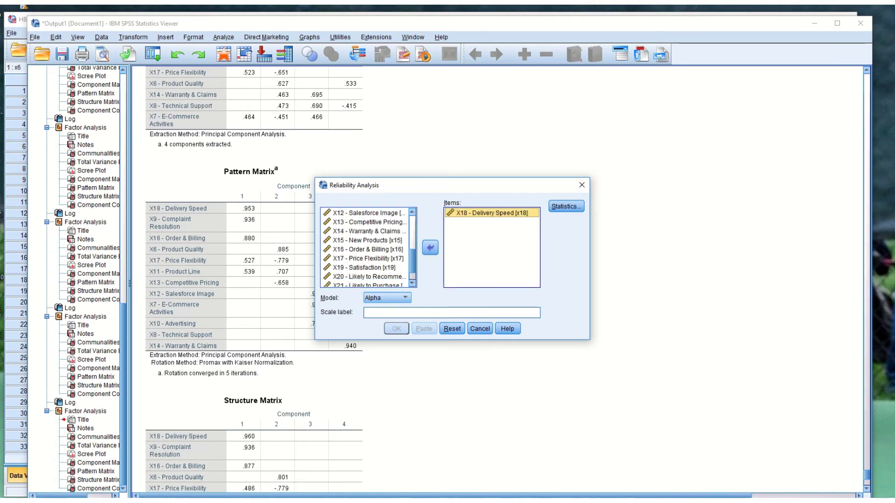
# Add Complaint Resolution and Order & Billing, run it, and check alpha .897 for 3 items
pyautogui.scroll(1, 368, 247)
pyautogui.click(368, 213)
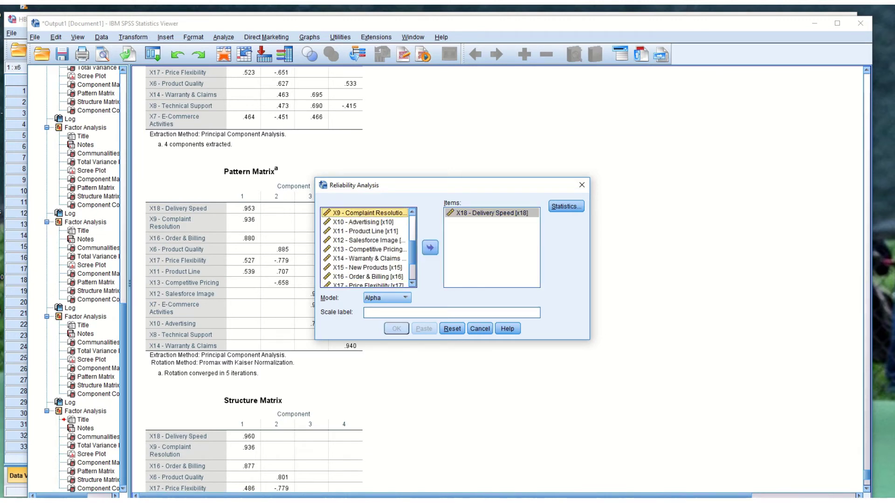
pyautogui.click(430, 247)
pyautogui.click(430, 248)
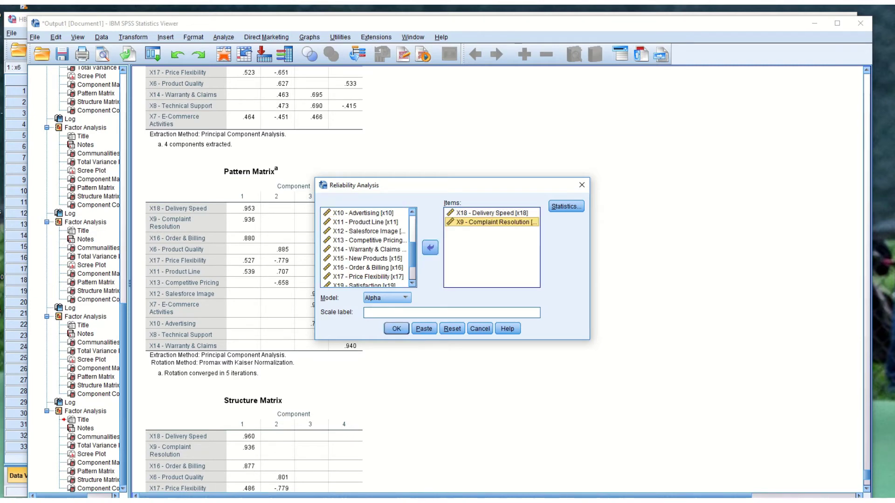
pyautogui.click(368, 268)
pyautogui.click(430, 247)
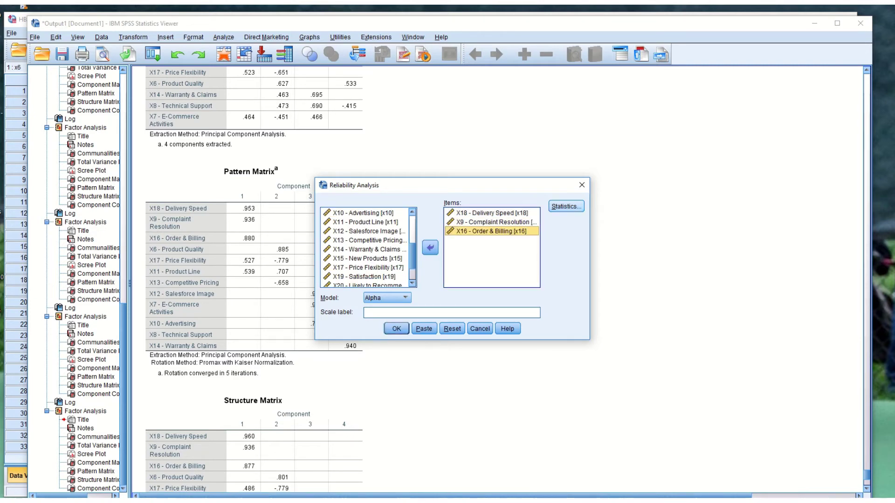
pyautogui.click(396, 329)
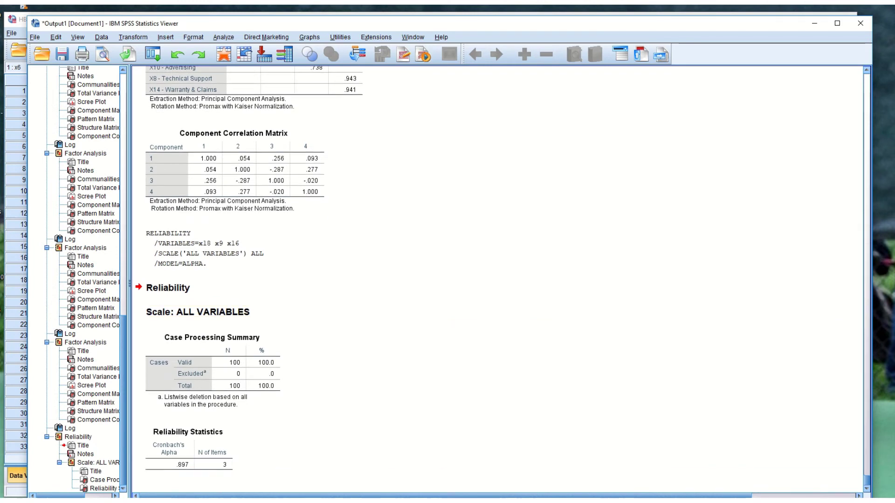
pyautogui.click(219, 377)
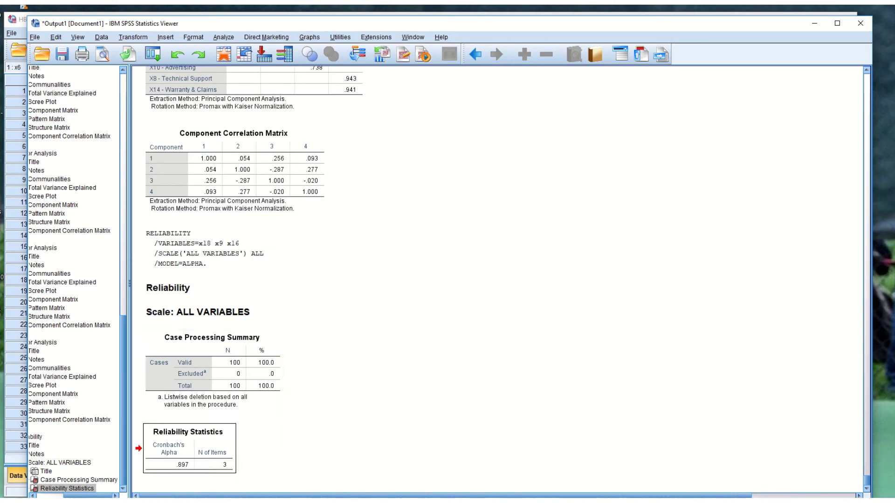
pyautogui.scroll(6, 499, 279)
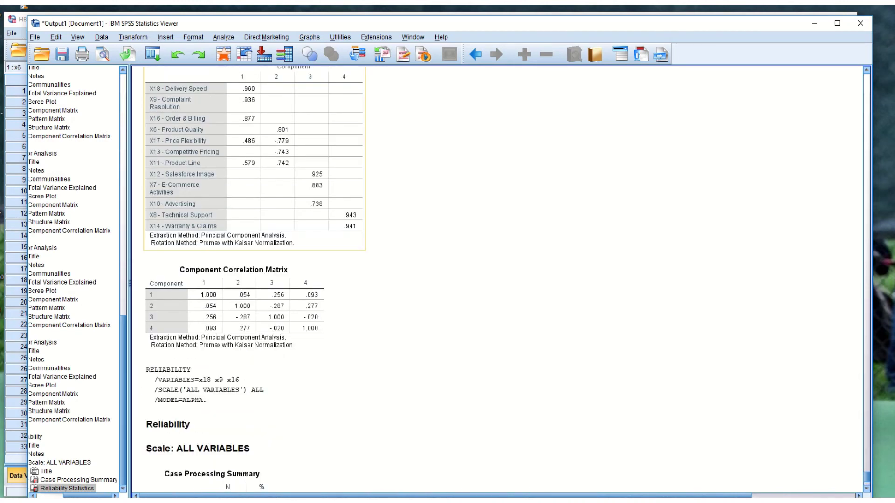
pyautogui.scroll(4, 499, 279)
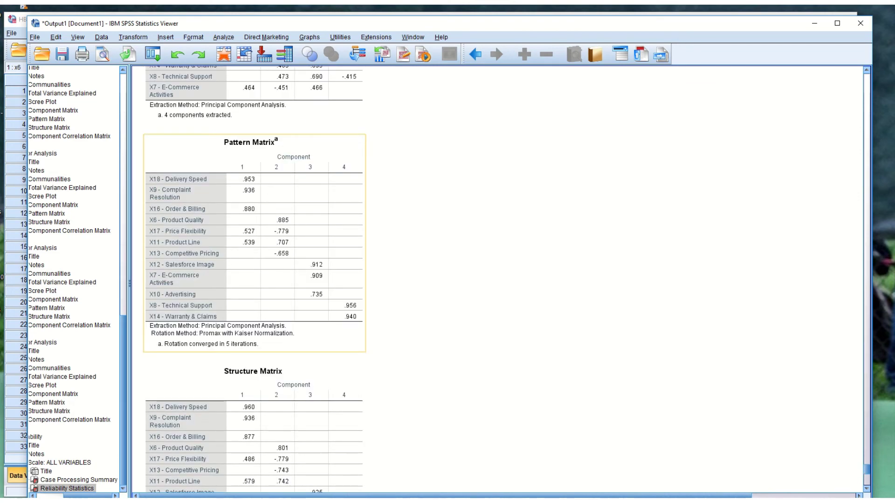
# Add X11 Product Line and X17 Price Flexibility to the reliability items and rerun it, giving alpha .779
pyautogui.click(223, 37)
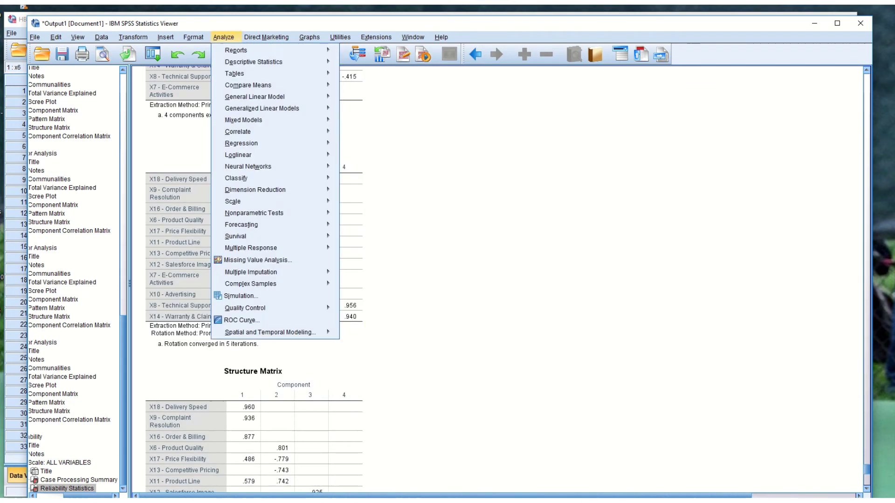
pyautogui.moveTo(237, 132)
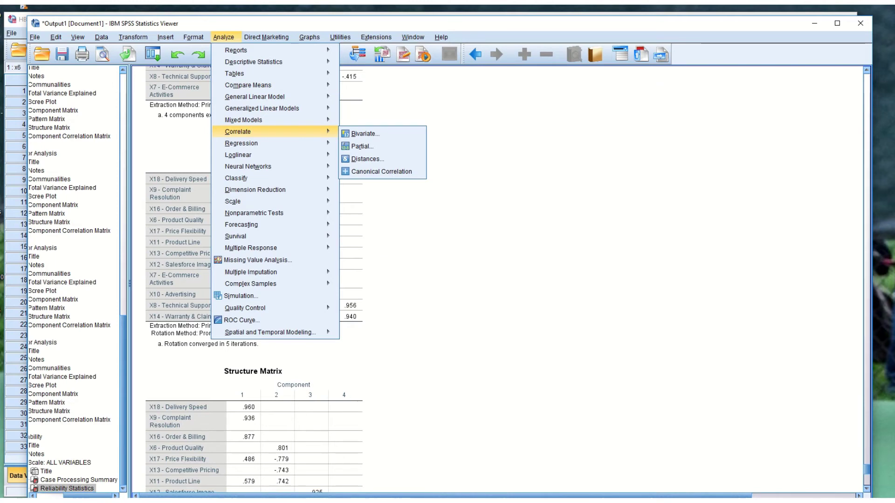
pyautogui.moveTo(233, 202)
pyautogui.click(379, 204)
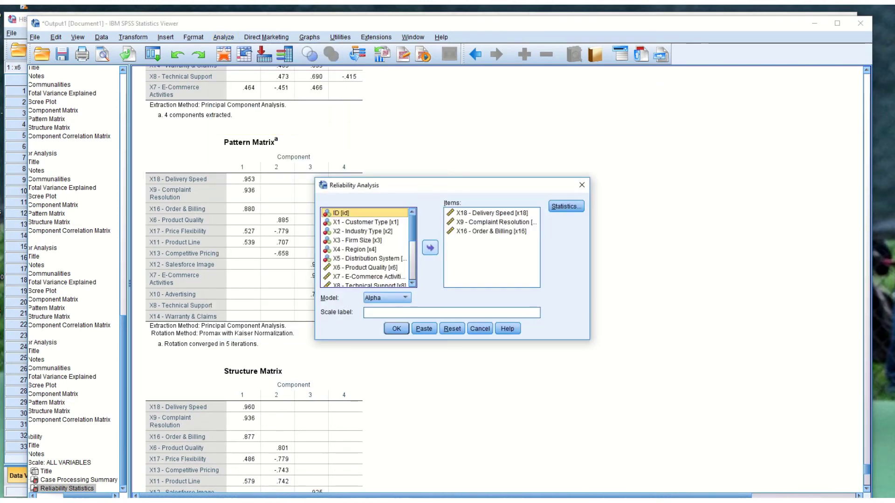
pyautogui.moveTo(412, 228); pyautogui.dragTo(412, 244)
pyautogui.scroll(-2, 366, 247)
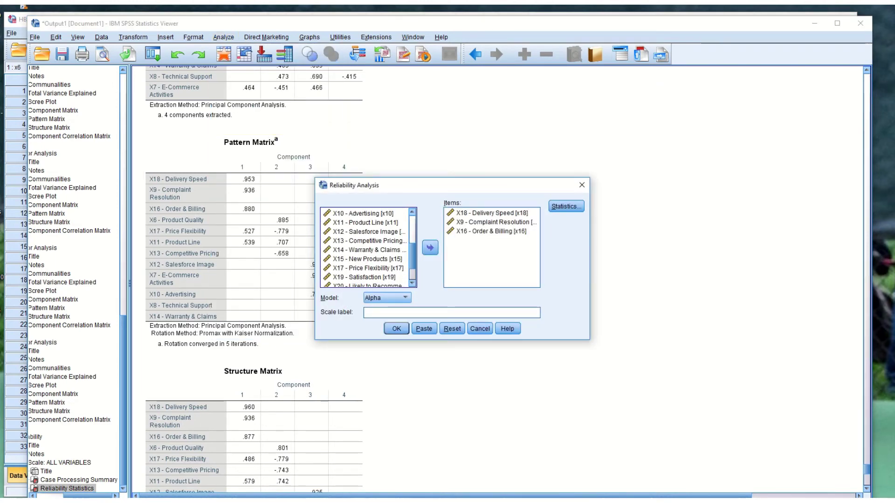
pyautogui.click(365, 222)
pyautogui.click(430, 248)
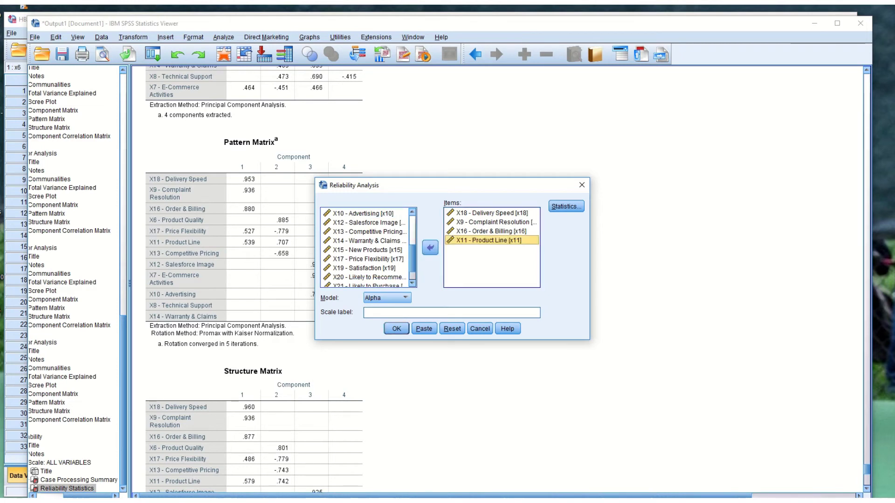
pyautogui.click(369, 258)
pyautogui.click(429, 247)
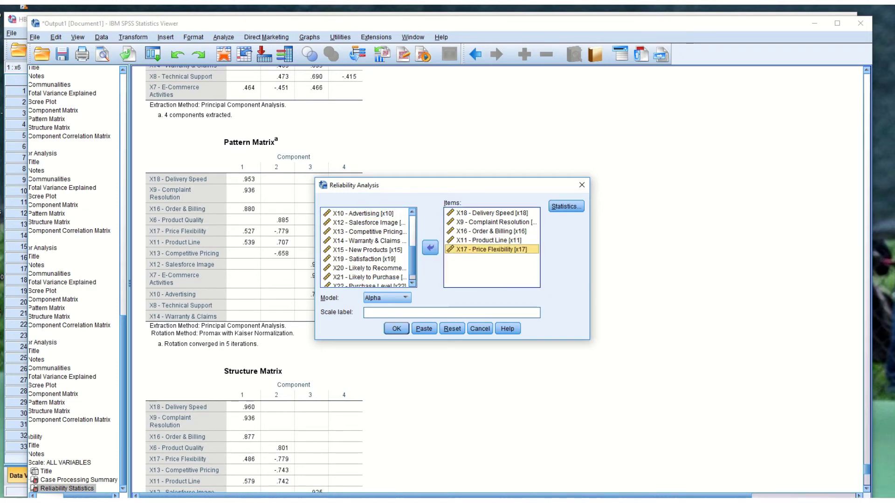
pyautogui.press('Return')
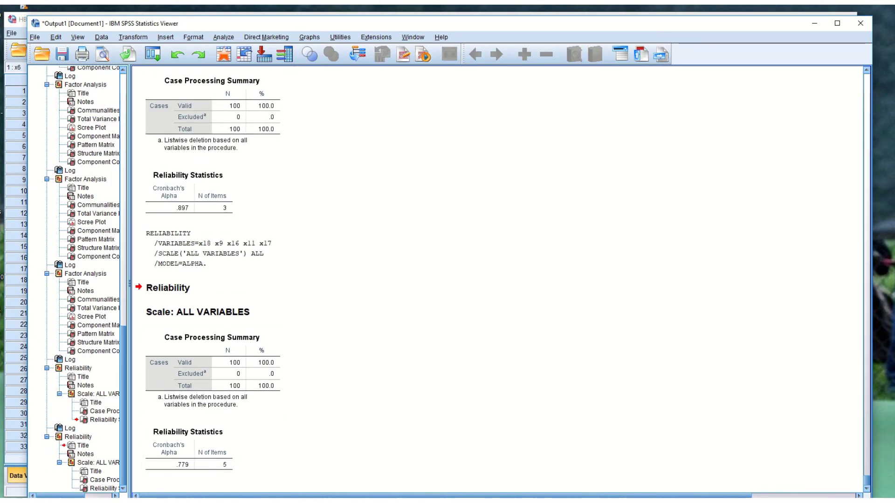
pyautogui.click(189, 196)
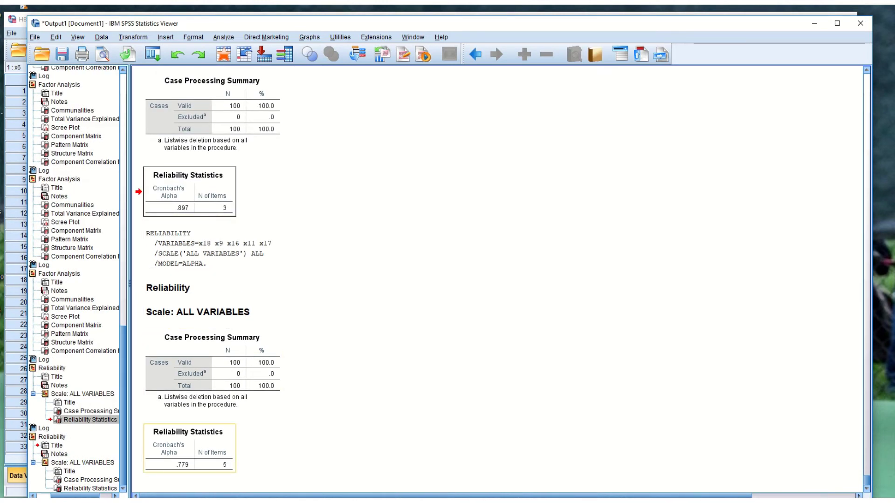
pyautogui.click(189, 449)
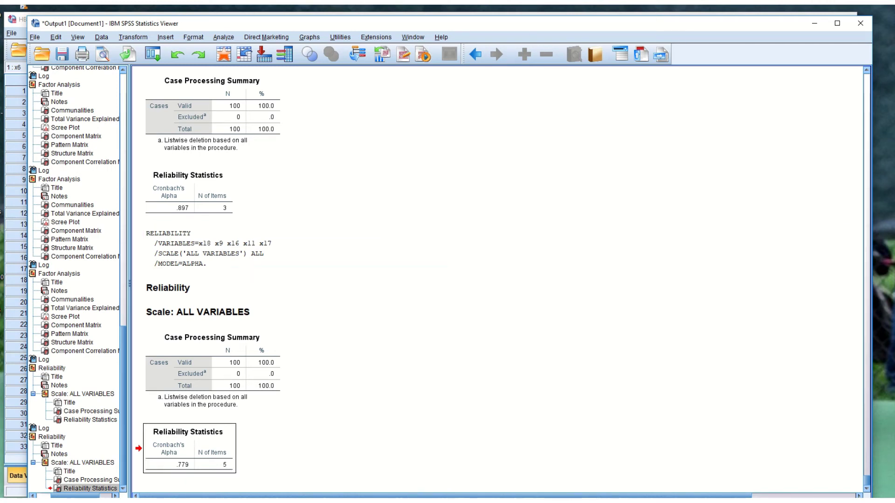
pyautogui.click(223, 37)
# Rerun the five-item reliability analysis with 'Scale if item deleted' statistics turned on
pyautogui.moveTo(275, 155)
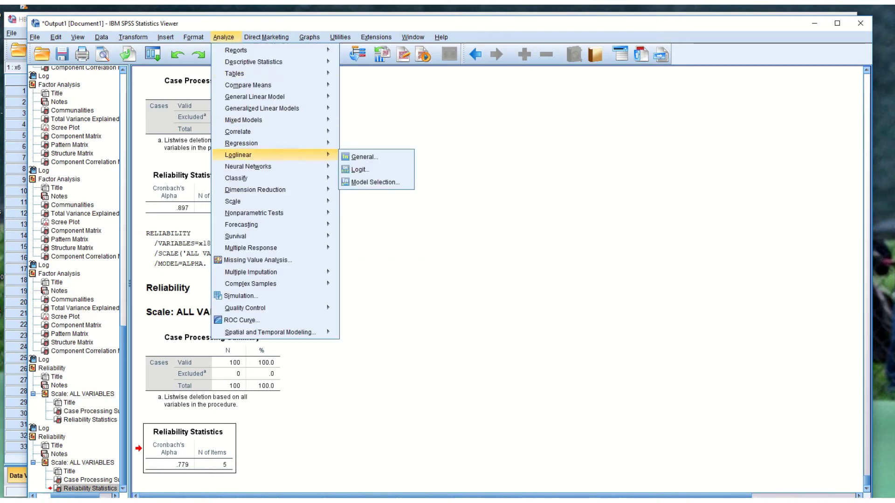
pyautogui.moveTo(252, 201)
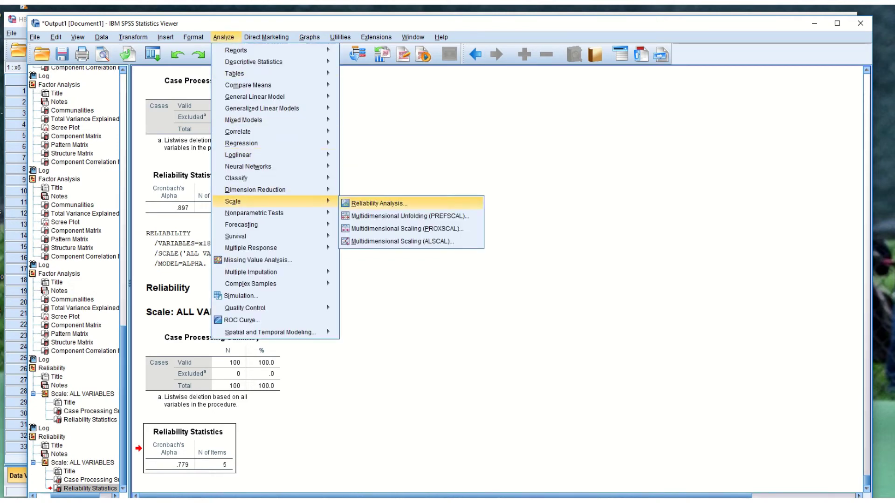
pyautogui.click(379, 203)
pyautogui.click(566, 206)
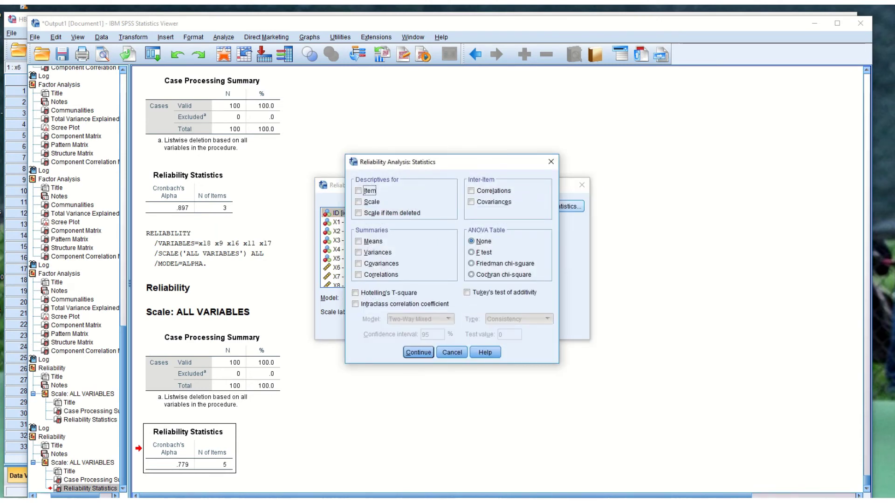
pyautogui.click(358, 213)
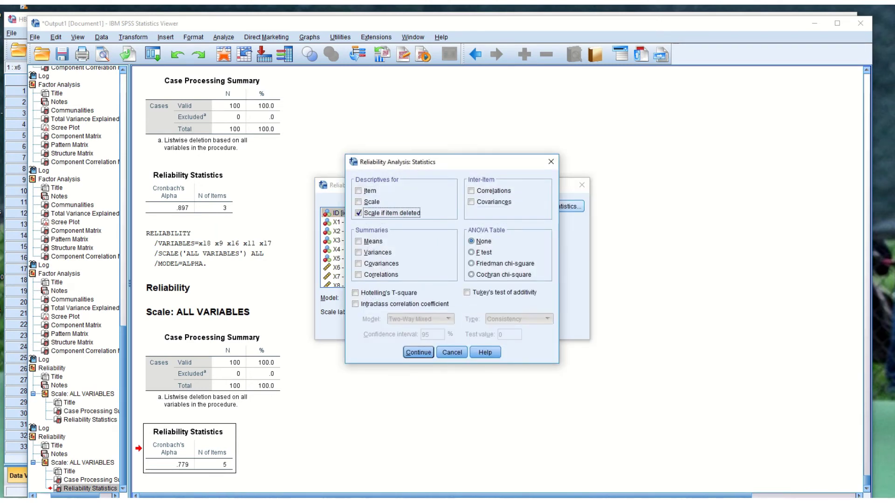
pyautogui.click(418, 352)
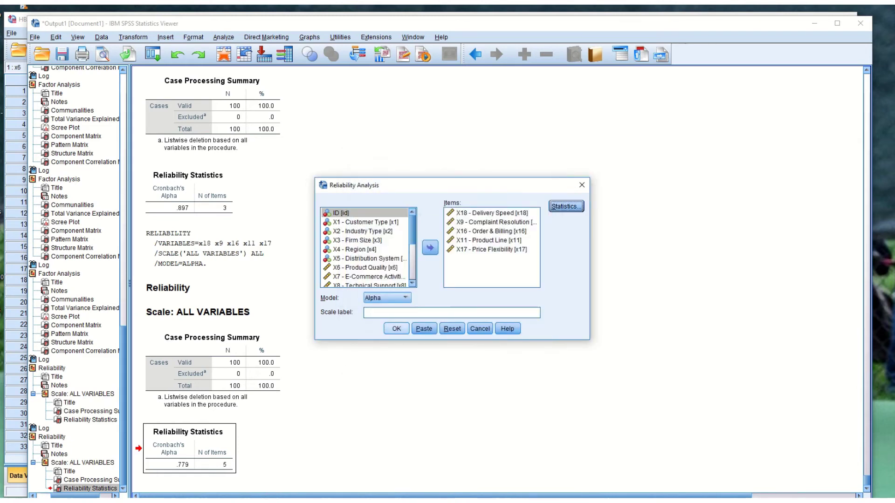
pyautogui.click(396, 328)
pyautogui.click(187, 340)
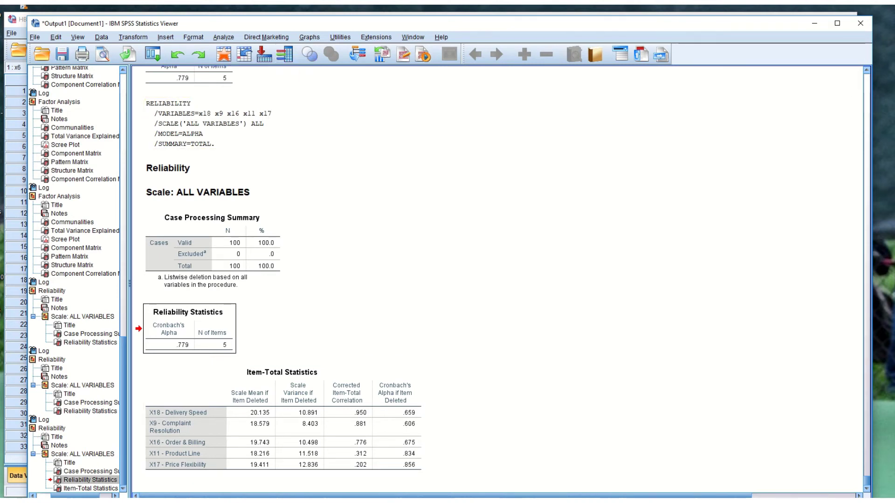
# Drop X17 Price Flexibility from the items and rerun reliability on the remaining four, giving alpha .856
pyautogui.click(223, 37)
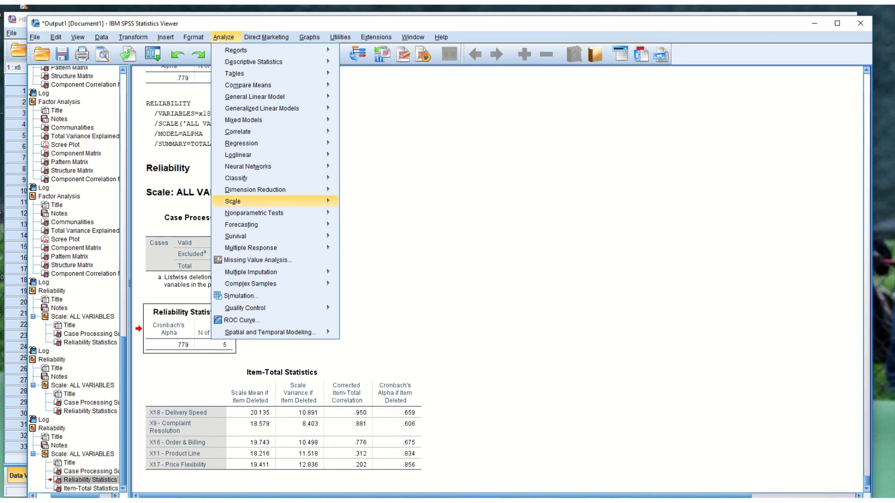
pyautogui.click(368, 201)
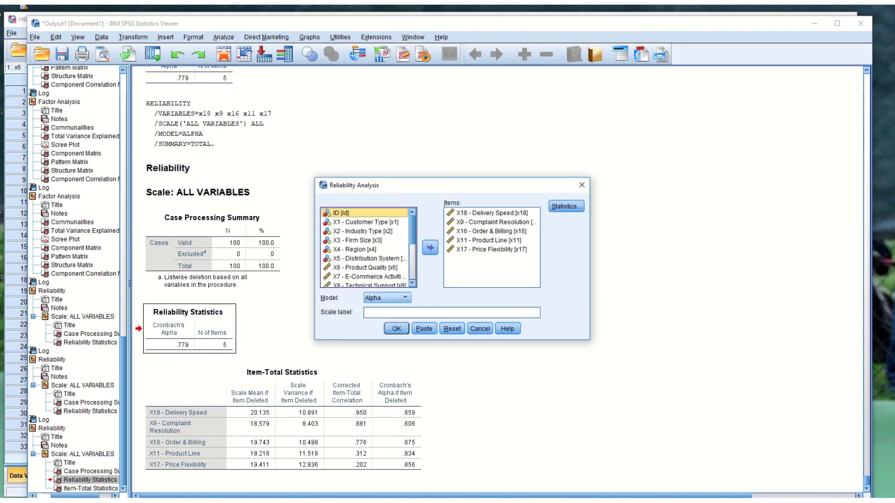
pyautogui.click(491, 249)
pyautogui.click(430, 248)
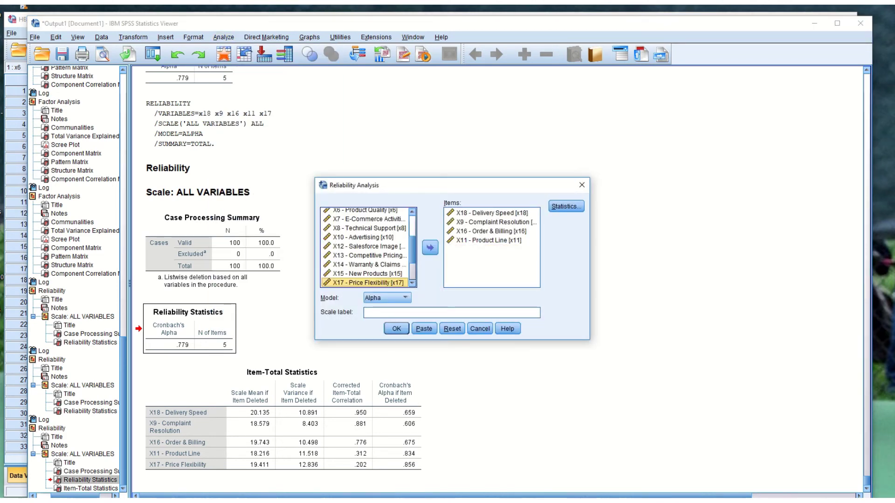
pyautogui.click(397, 329)
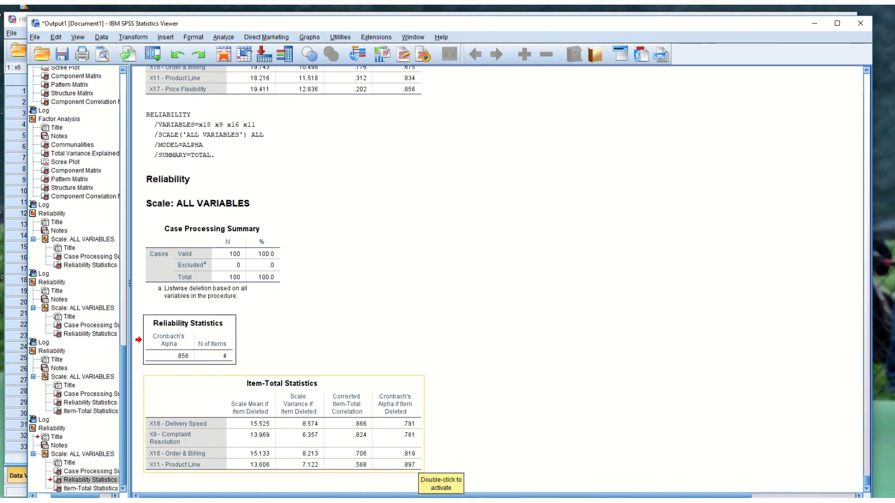
# Review the four-item Item-Total Statistics, then return to the factor analysis Pattern Matrix
pyautogui.click(417, 464)
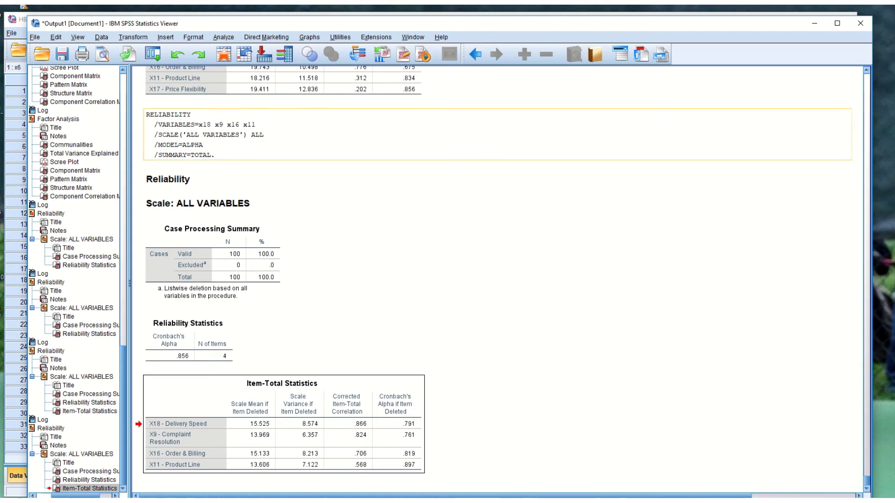
pyautogui.scroll(4, 345, 224)
pyautogui.scroll(15, 344, 224)
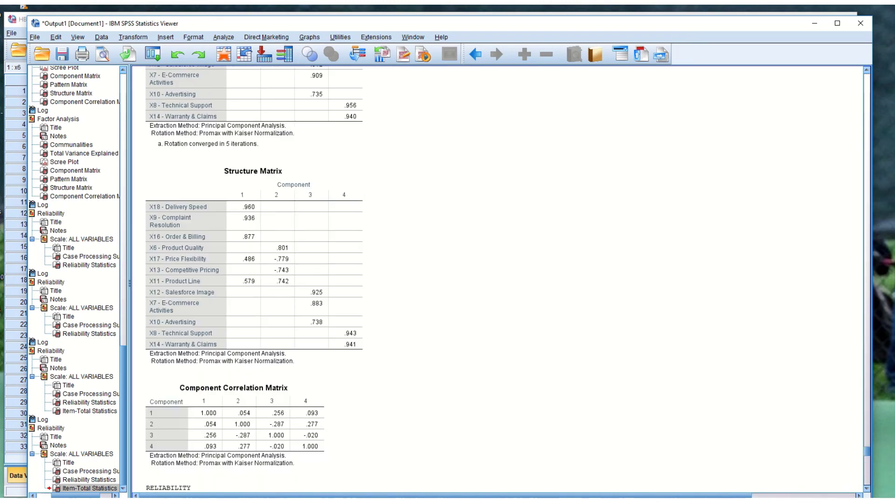
pyautogui.click(254, 289)
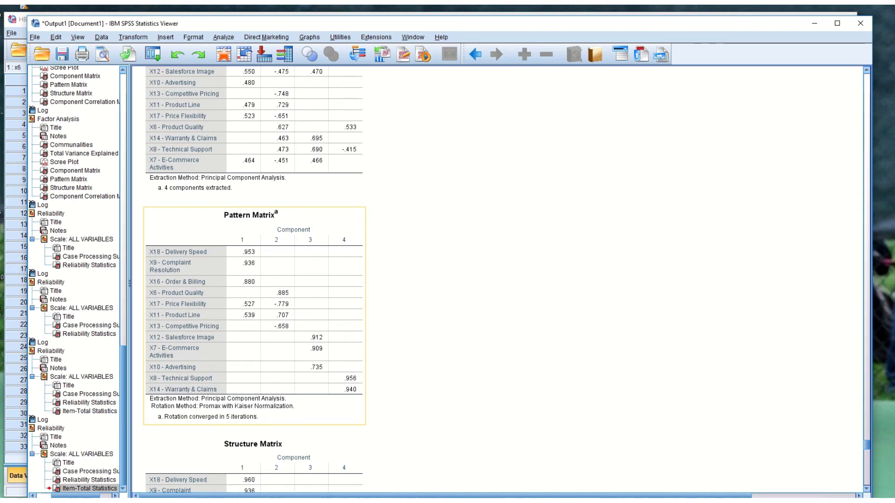
pyautogui.click(253, 316)
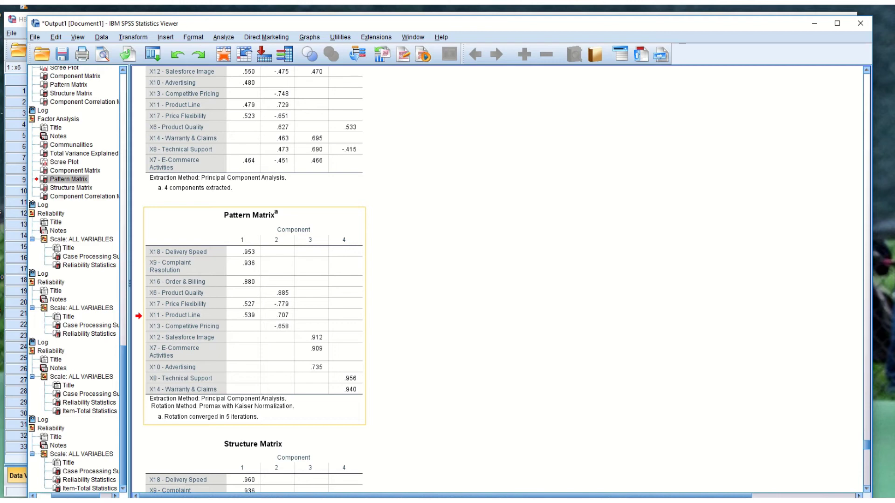
# Clear Delivery Speed, Complaint Resolution, Order & Billing and Product Line from the reliability items
pyautogui.click(223, 37)
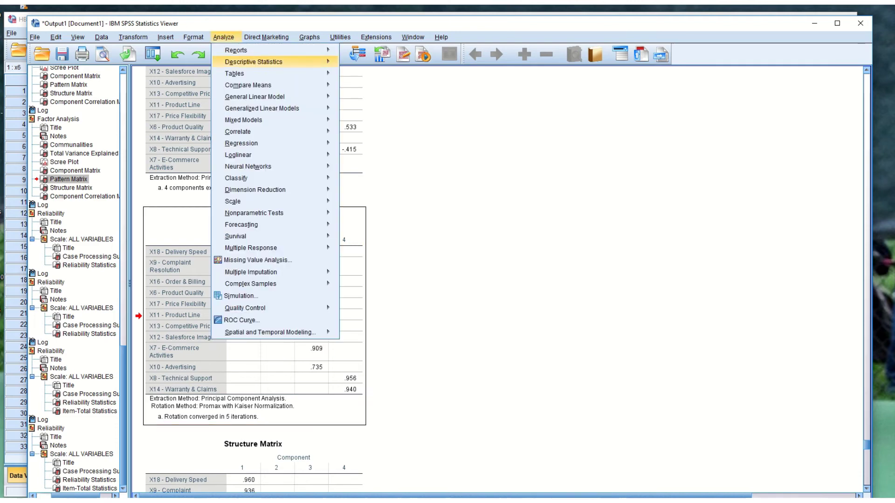
pyautogui.moveTo(233, 201)
pyautogui.click(378, 203)
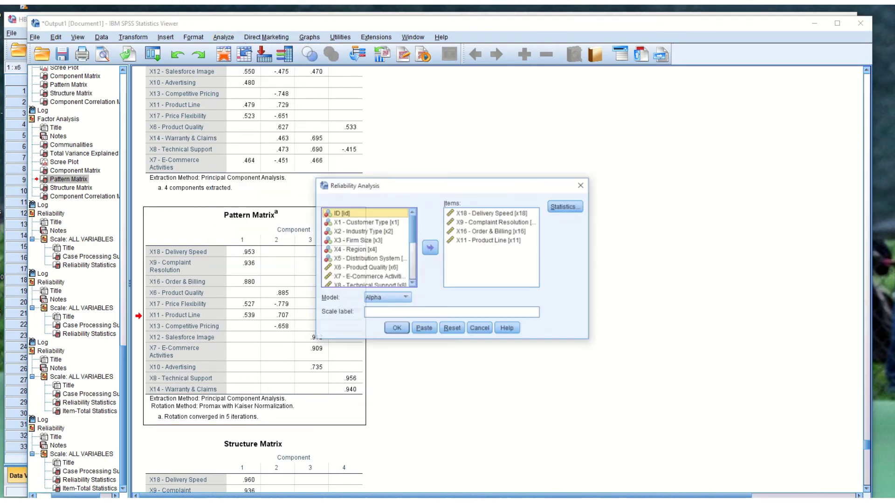
pyautogui.click(492, 213)
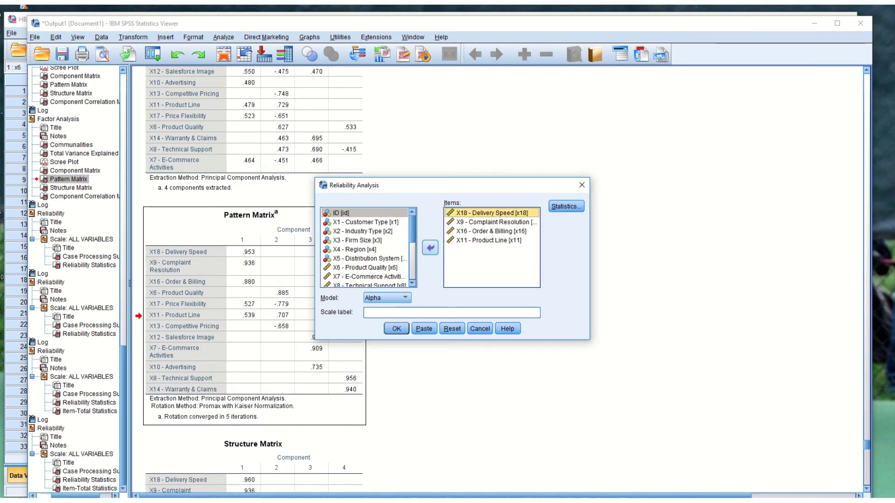
pyautogui.click(429, 247)
pyautogui.click(491, 213)
pyautogui.press('space')
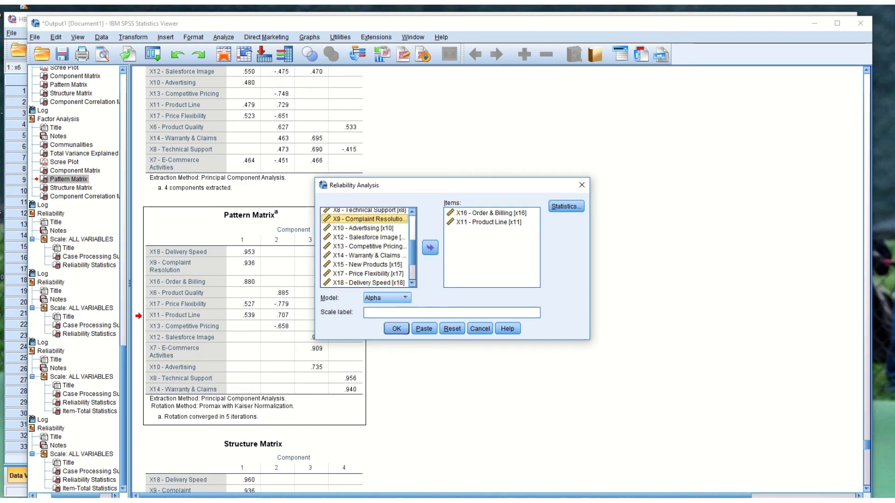
pyautogui.press('space')
pyautogui.click(488, 213)
pyautogui.click(430, 247)
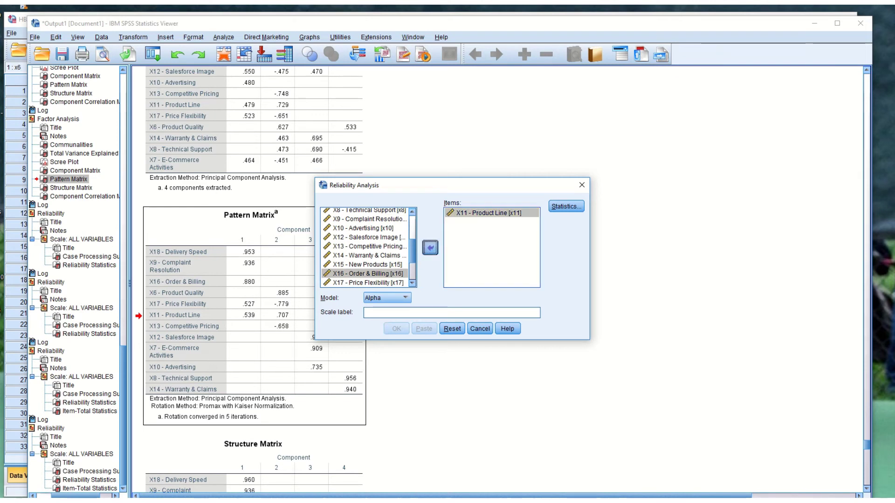
# Run reliability on X11 Product Line, X17 Price Flexibility, X6 Product Quality and X13 Competitive Pricing, giving alpha -.932
pyautogui.moveTo(427, 186); pyautogui.dragTo(481, 193)
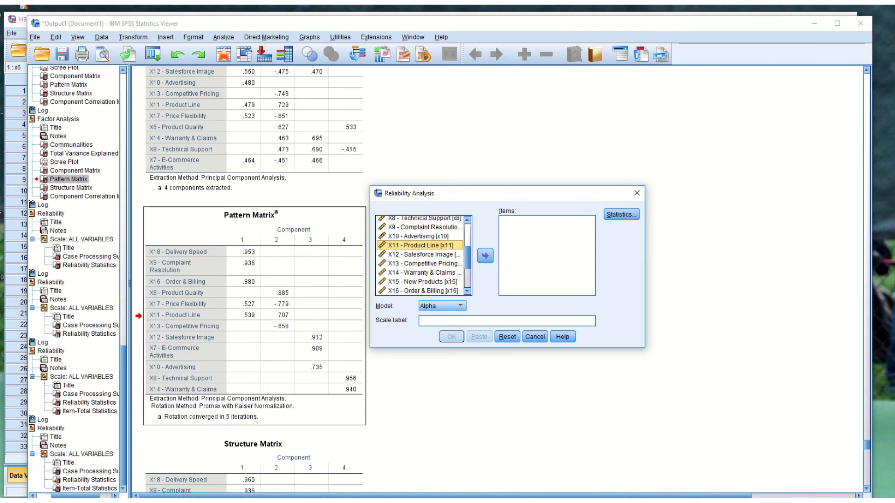
pyautogui.click(485, 256)
pyautogui.click(423, 290)
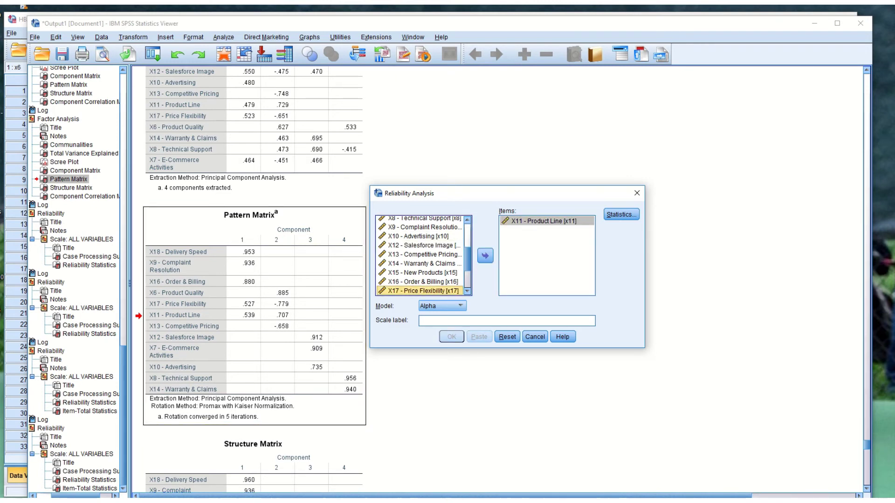
pyautogui.click(485, 255)
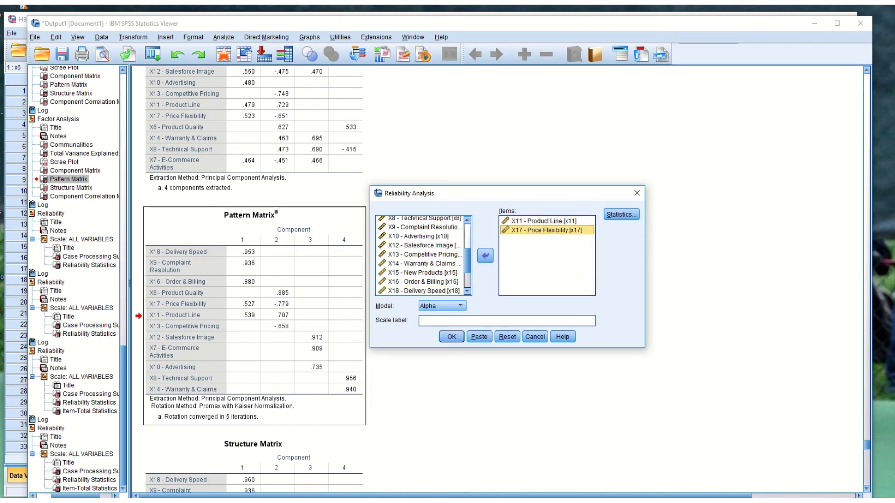
pyautogui.scroll(1, 423, 255)
pyautogui.scroll(1, 421, 247)
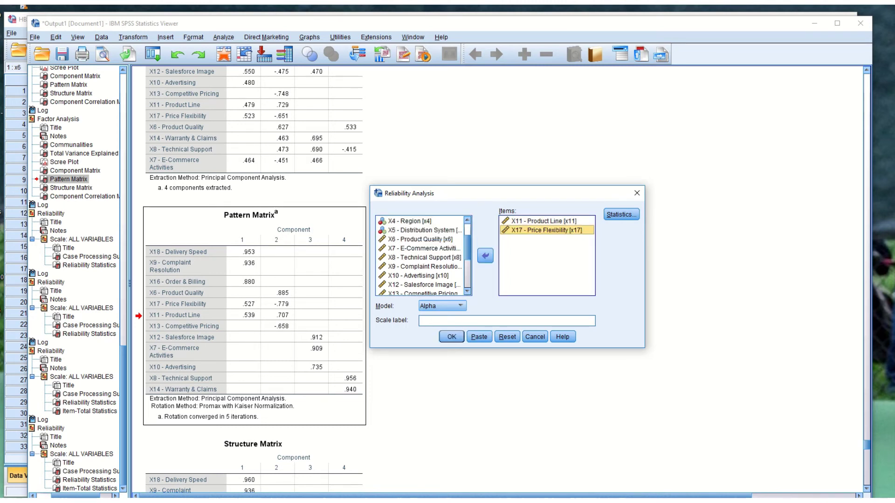
pyautogui.click(420, 239)
pyautogui.click(485, 256)
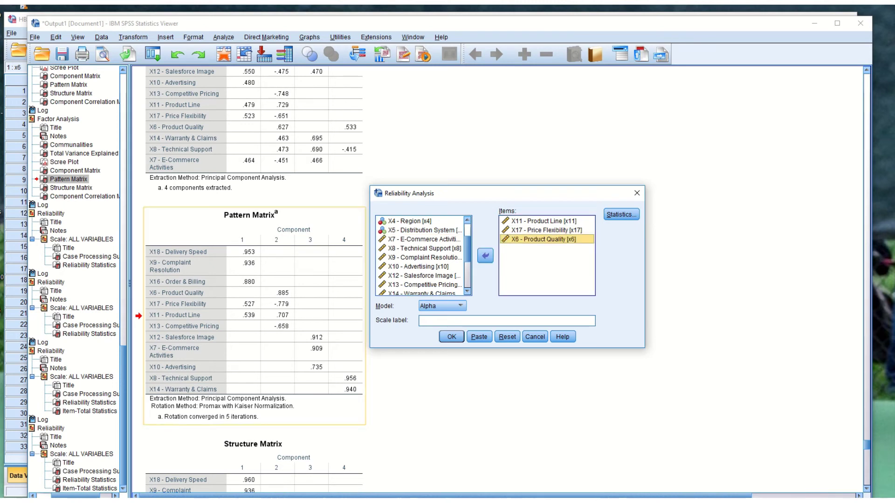
pyautogui.click(422, 285)
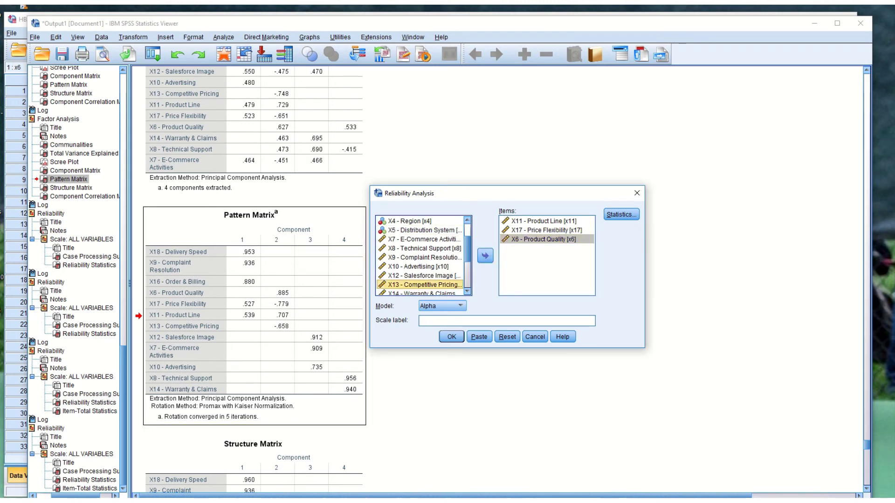
pyautogui.click(485, 255)
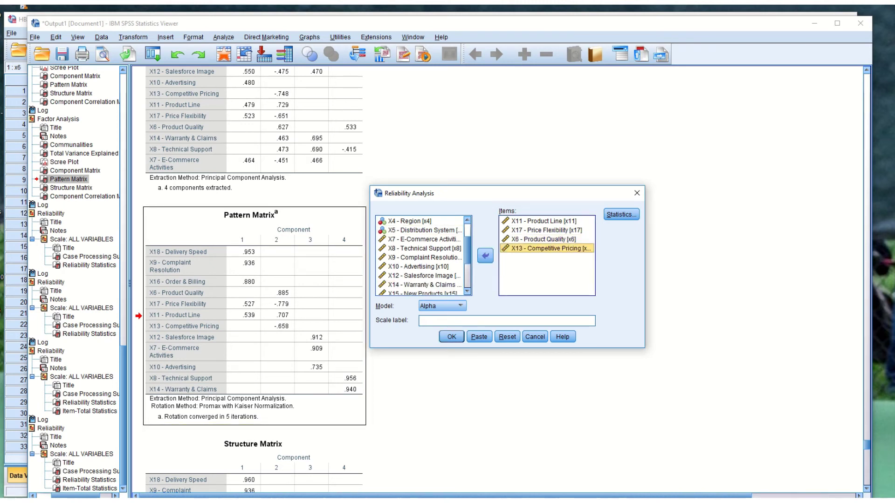
pyautogui.press('Return')
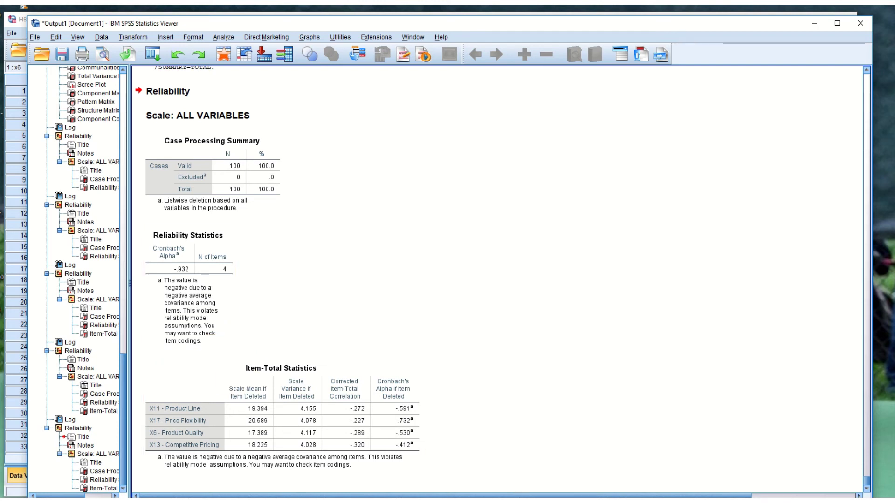
pyautogui.click(188, 261)
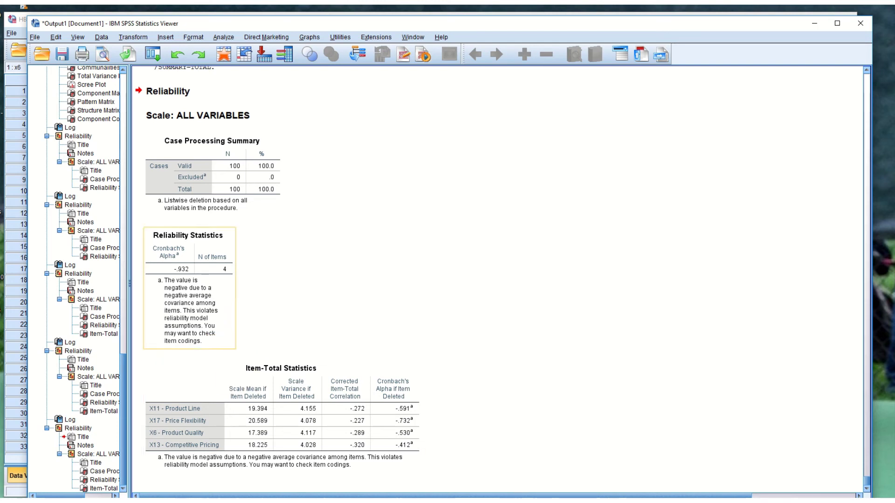
pyautogui.press('Escape')
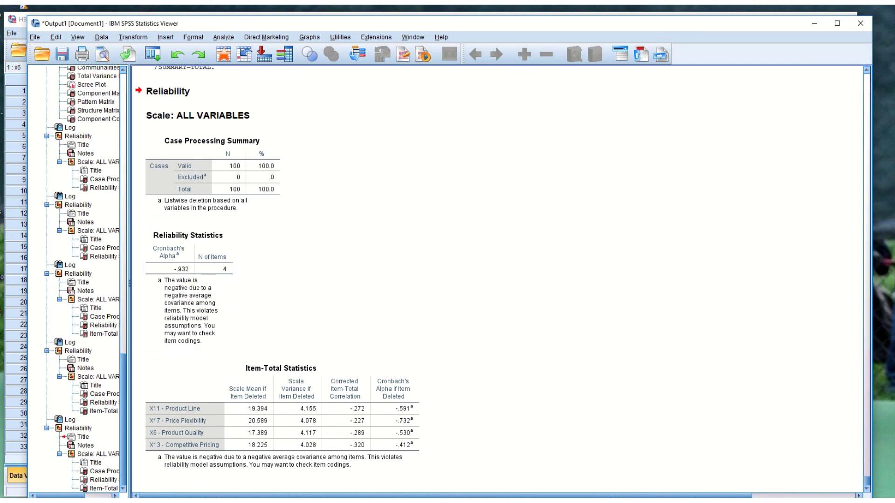
pyautogui.click(188, 261)
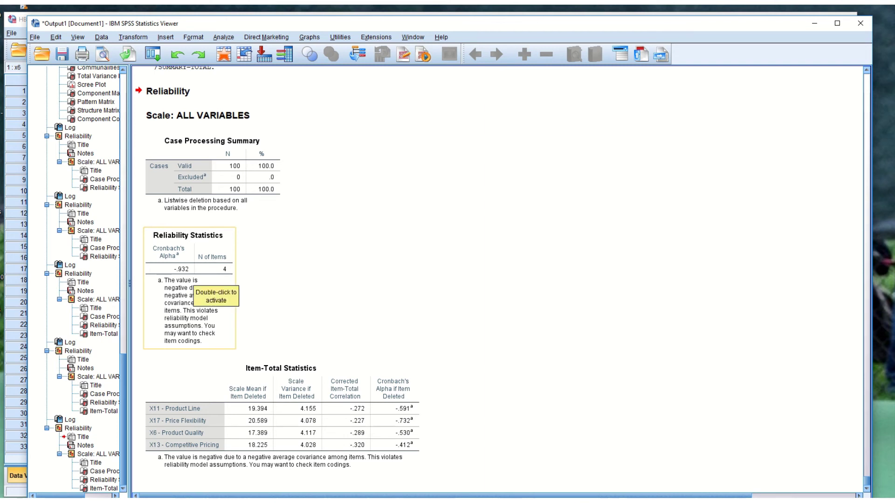
pyautogui.press('Escape')
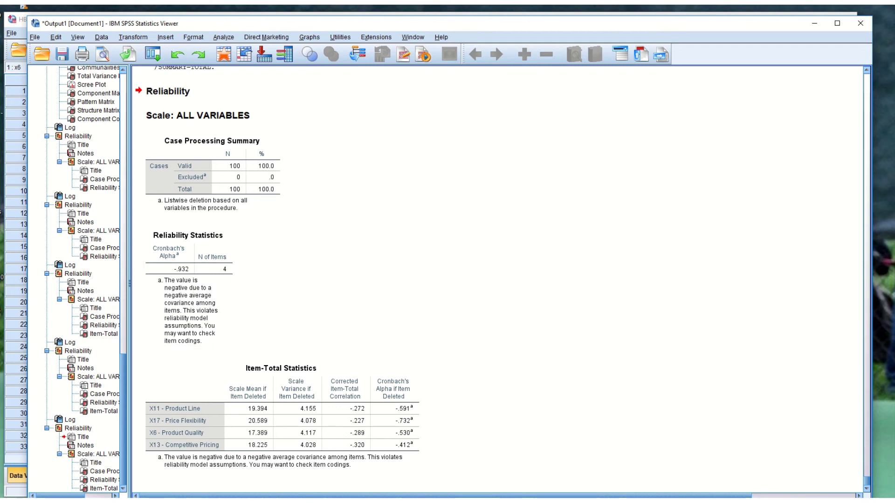
pyautogui.click(282, 416)
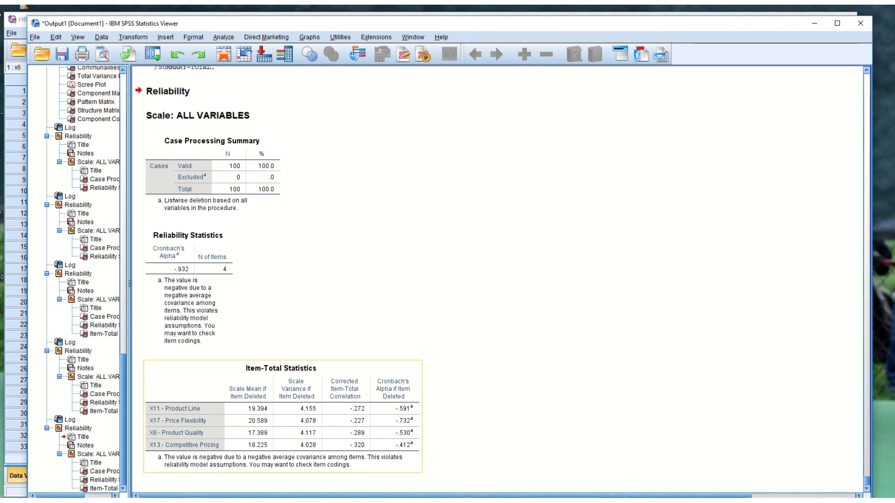
pyautogui.click(190, 288)
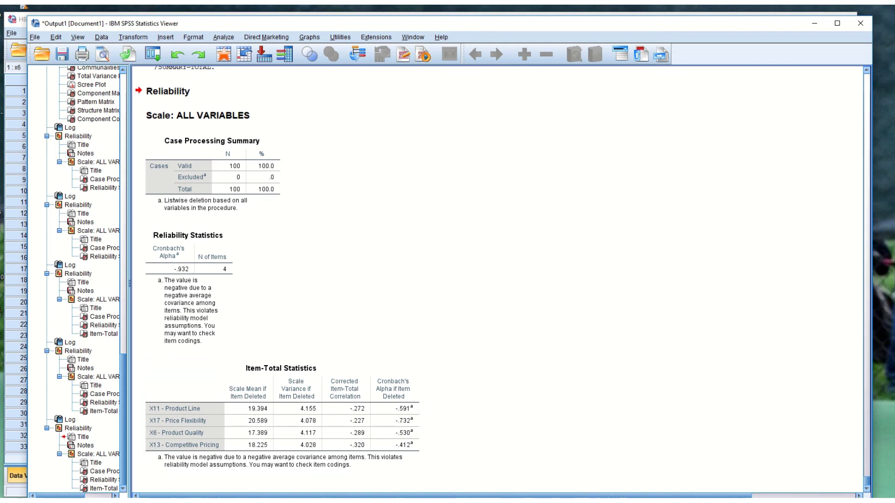
pyautogui.click(282, 416)
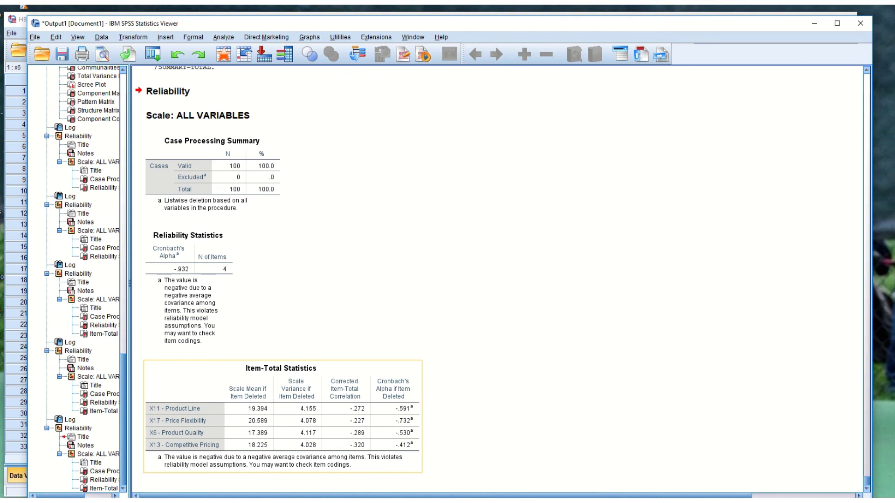
pyautogui.press('Escape')
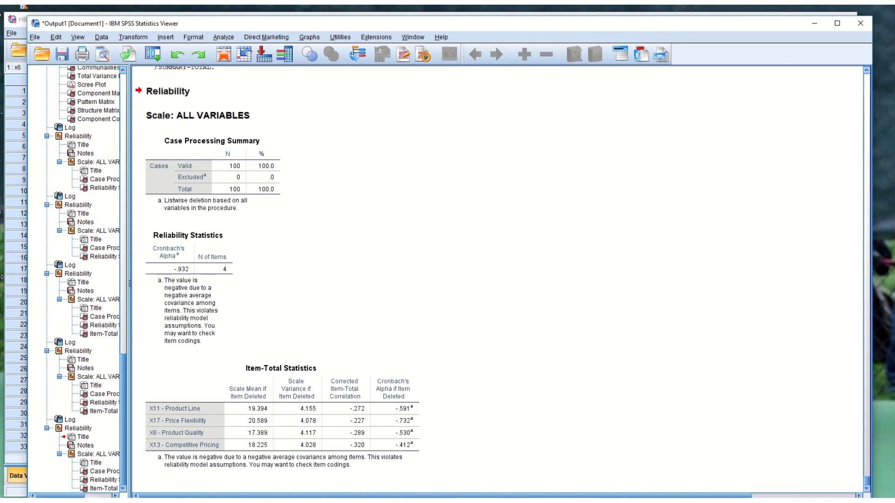
pyautogui.click(189, 261)
pyautogui.press('Escape')
# Review the Structure Matrix (X17 .486 on component 1, -.779 on component 2), then open the Analyze menu
pyautogui.scroll(10, 280, 280)
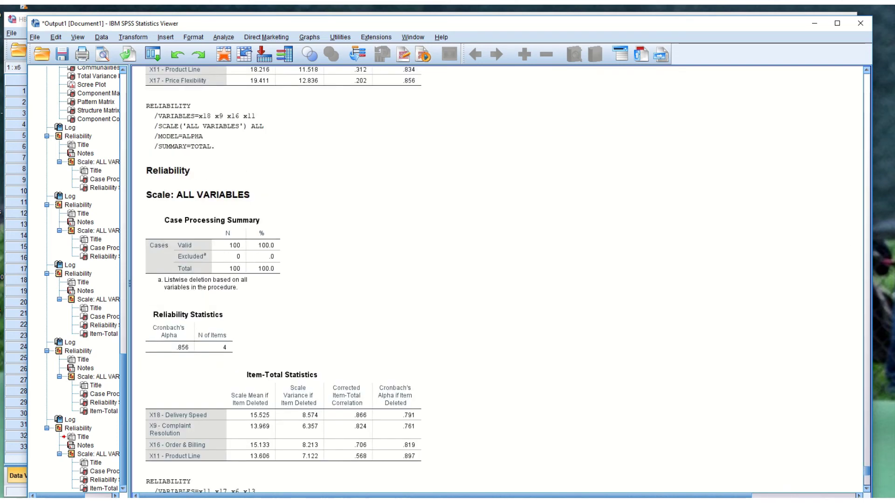
pyautogui.scroll(15, 280, 280)
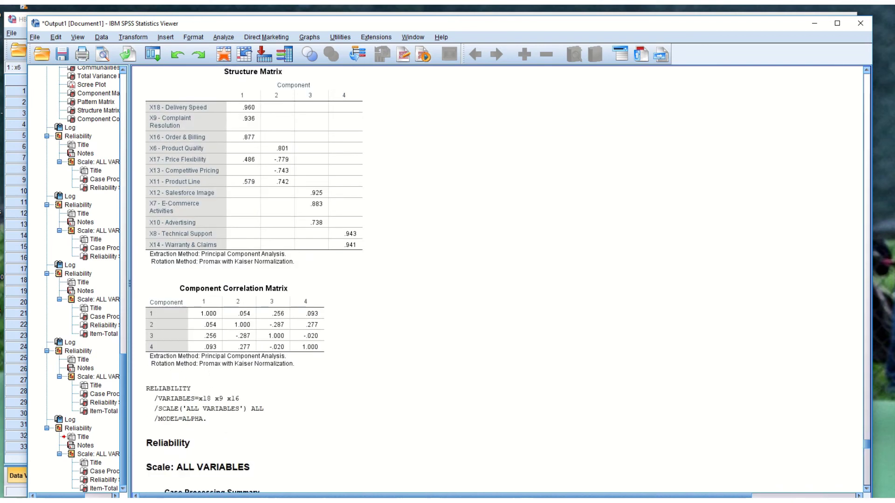
pyautogui.scroll(5, 280, 280)
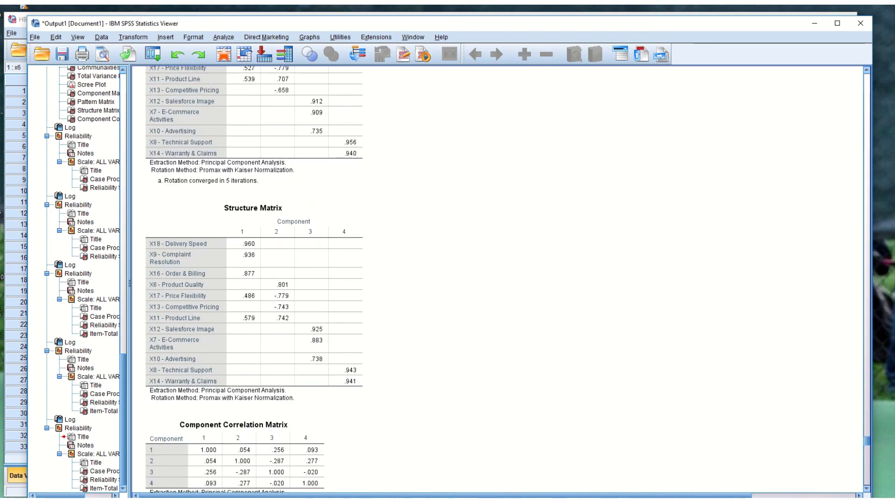
pyautogui.click(253, 303)
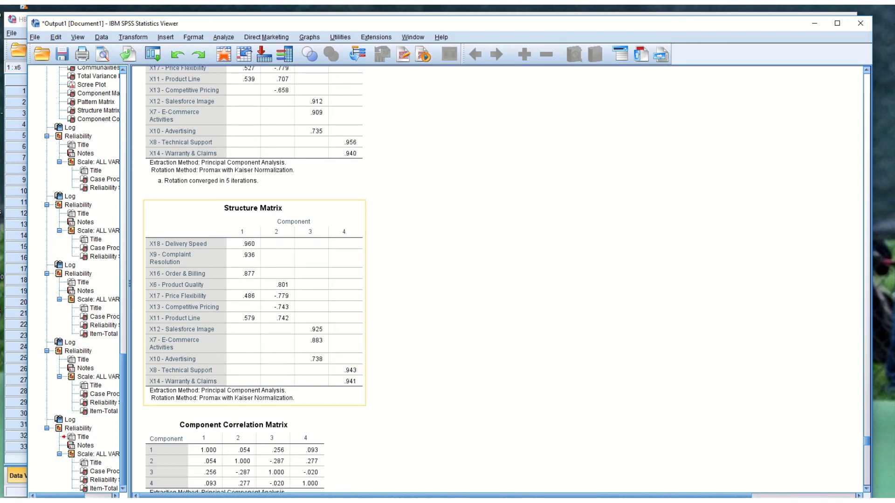
pyautogui.scroll(-6, 499, 279)
pyautogui.scroll(7, 498, 280)
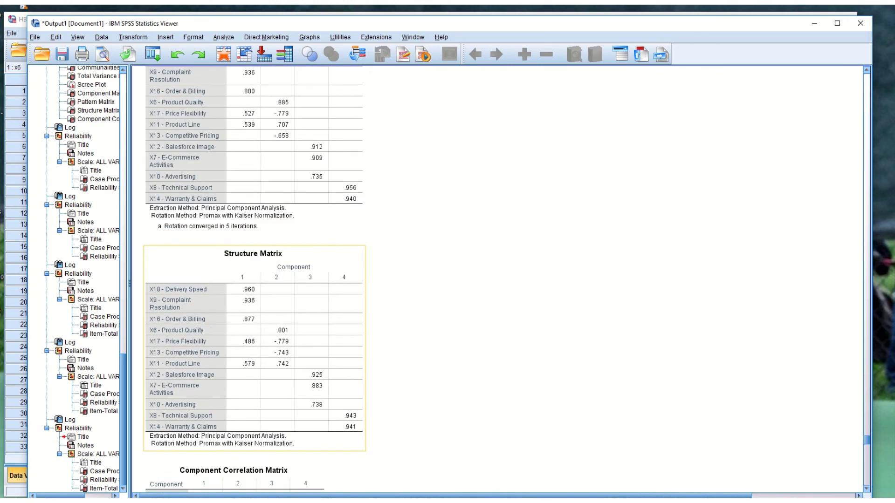
pyautogui.scroll(3, 254, 308)
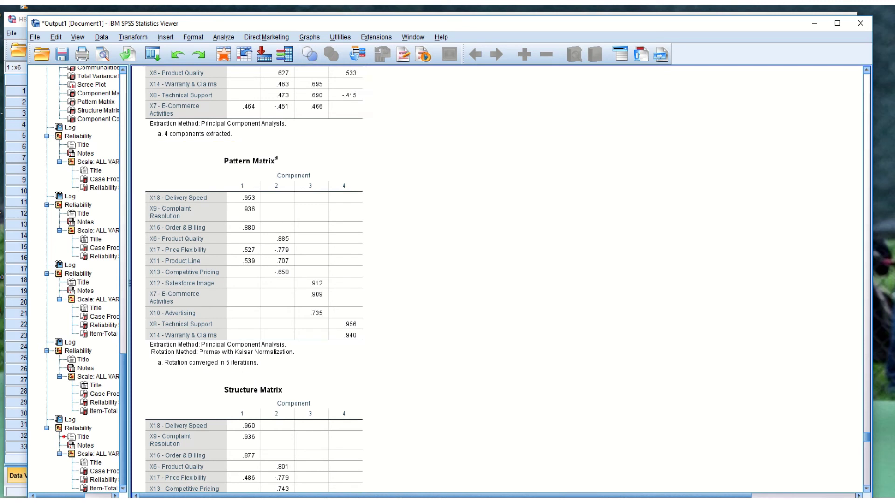
pyautogui.click(223, 37)
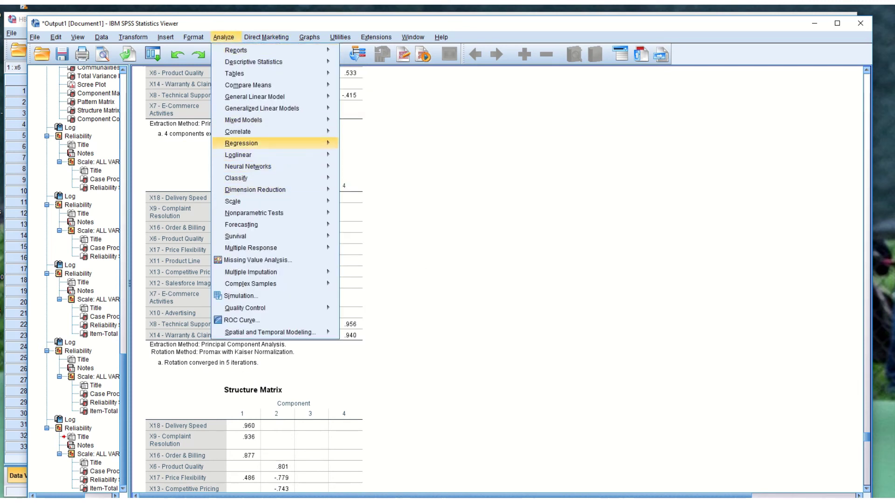
pyautogui.moveTo(237, 131)
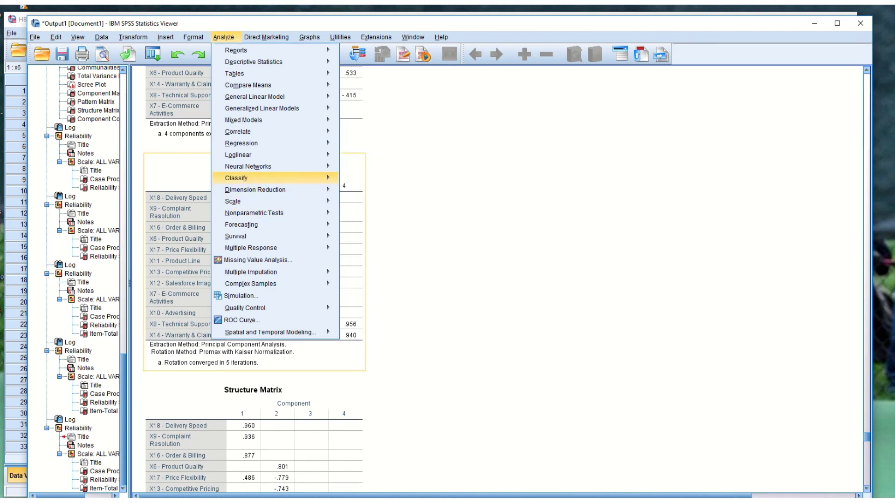
# Remove X17 Price Flexibility and X11 Product Line from the Factor Analysis variables
pyautogui.moveTo(261, 190)
pyautogui.click(361, 189)
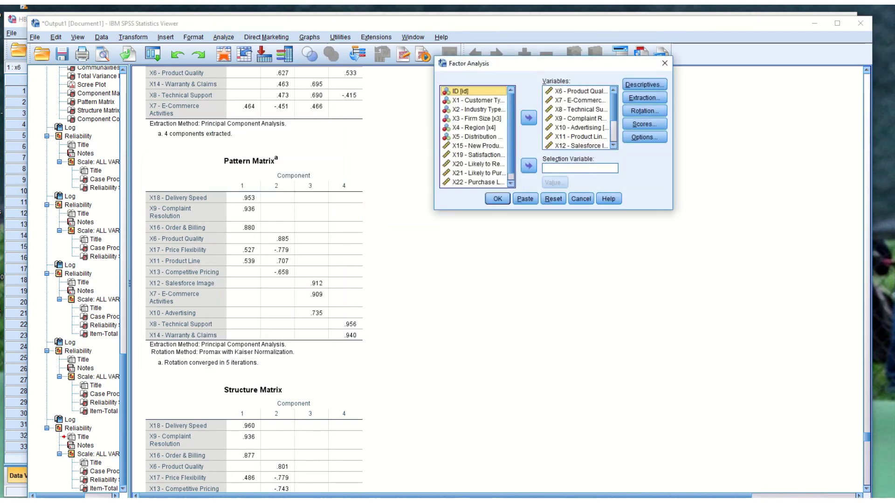
pyautogui.scroll(-2, 580, 137)
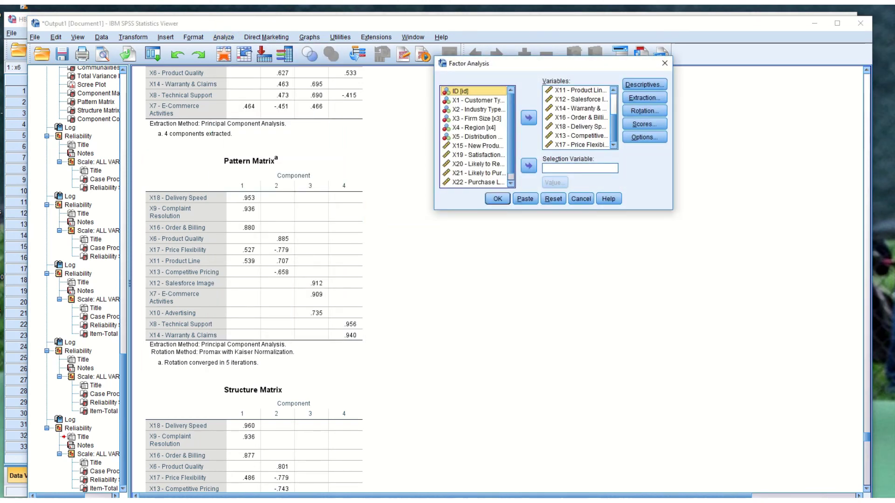
pyautogui.click(580, 145)
pyautogui.click(529, 118)
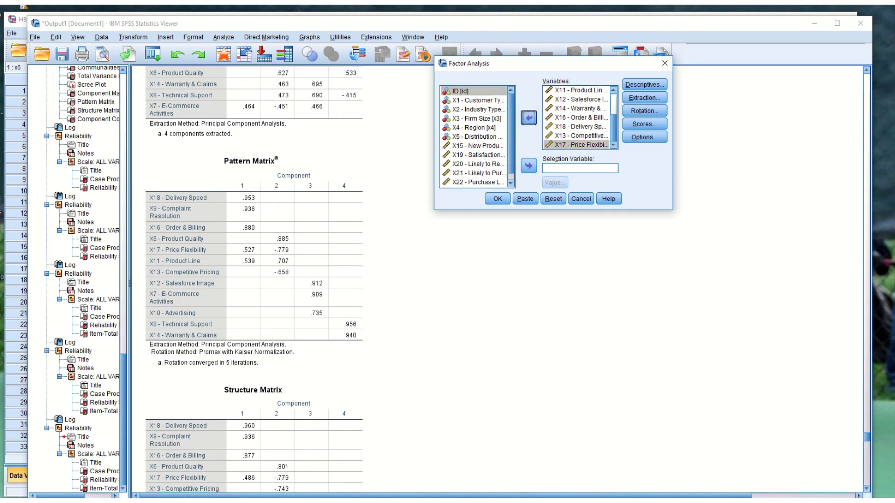
pyautogui.click(581, 99)
pyautogui.click(529, 118)
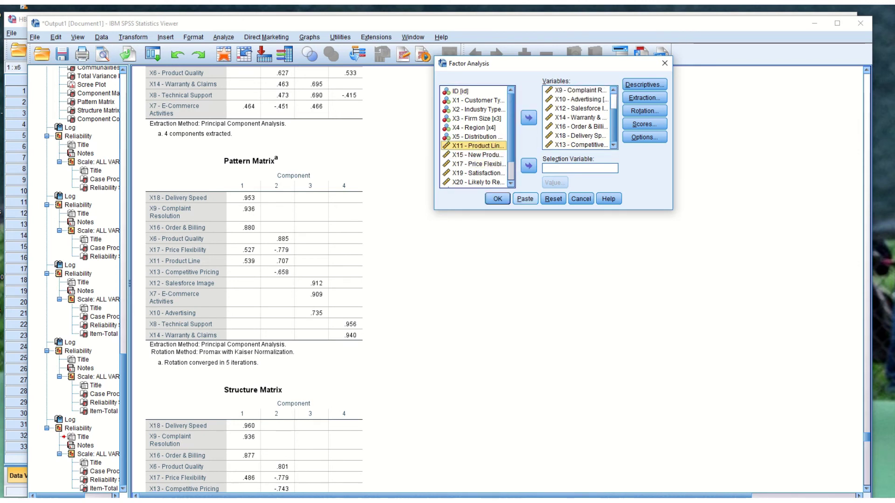
# Keep the existing Extraction and Options settings and run the factor analysis on ten items
pyautogui.click(644, 97)
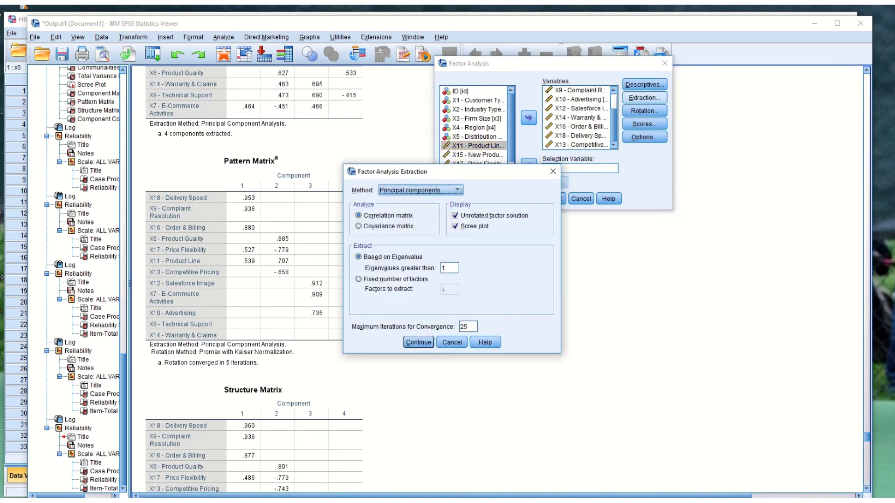
pyautogui.click(418, 342)
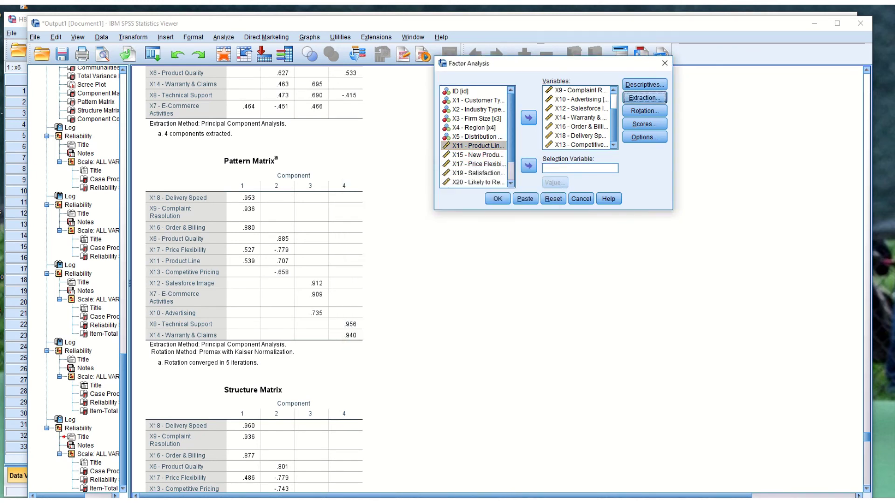
pyautogui.click(645, 137)
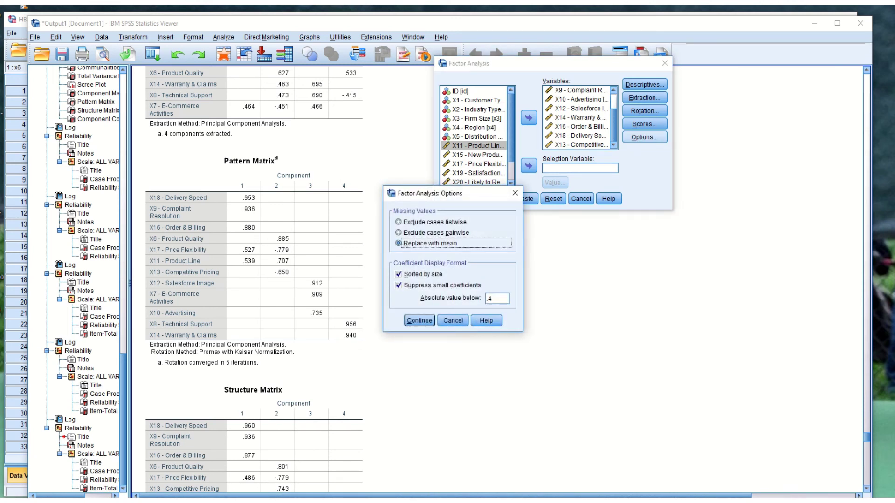
pyautogui.click(419, 320)
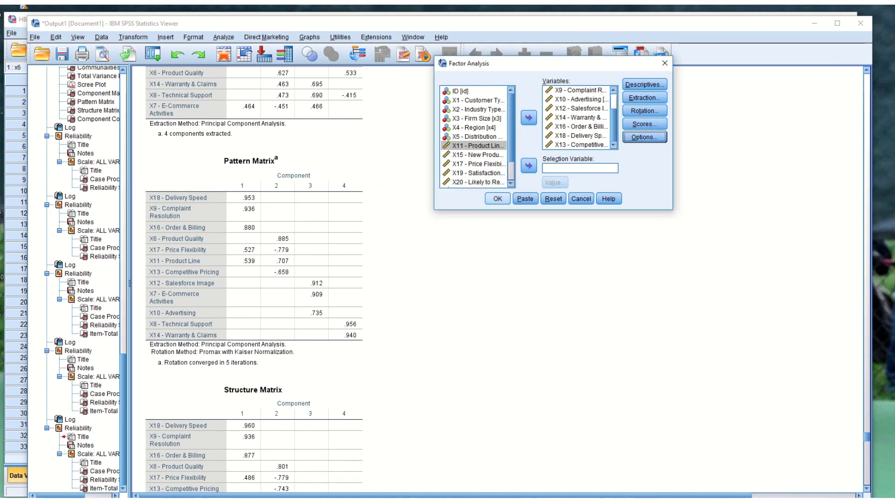
pyautogui.click(497, 199)
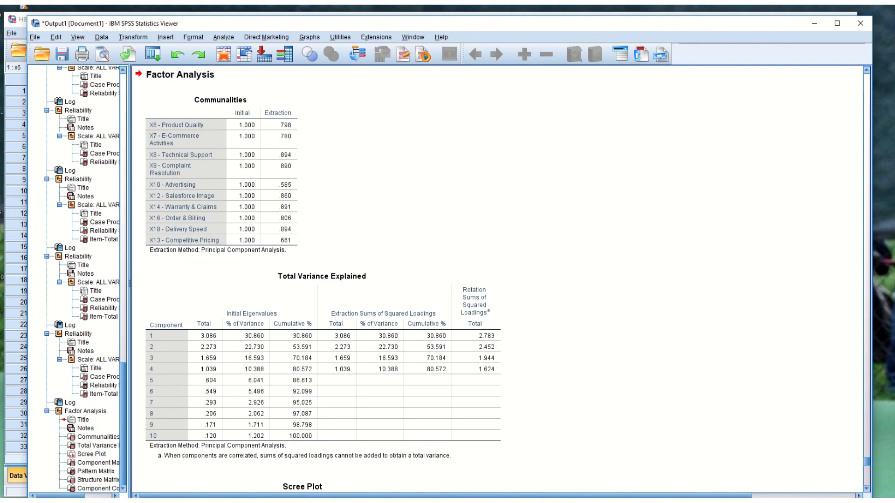
# Scroll from Total Variance Explained to the new Pattern Matrix, with X8 .948 and X14 .938 on component 3
pyautogui.click(326, 366)
pyautogui.scroll(-2, 326, 366)
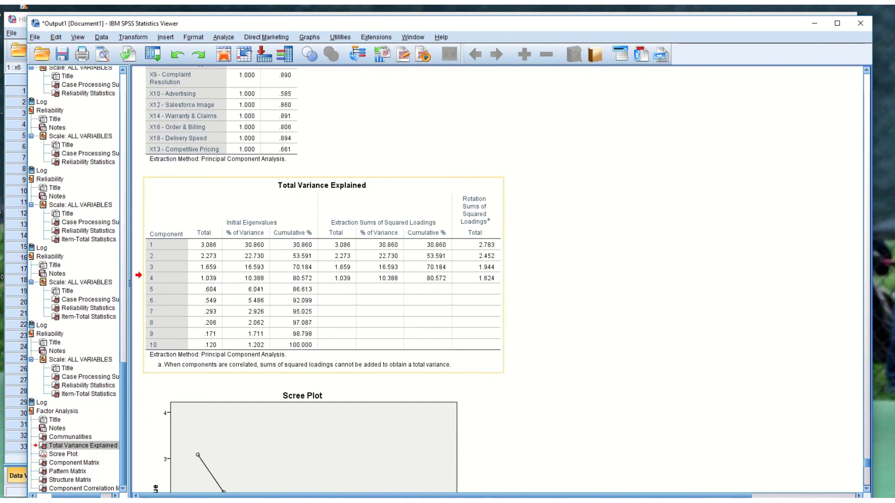
pyautogui.scroll(-12, 322, 280)
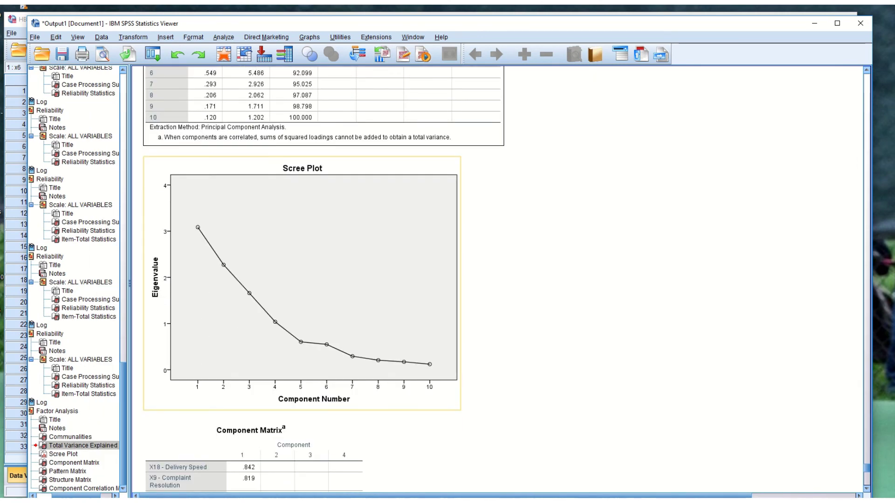
pyautogui.scroll(-3, 302, 280)
pyautogui.scroll(-3, 302, 289)
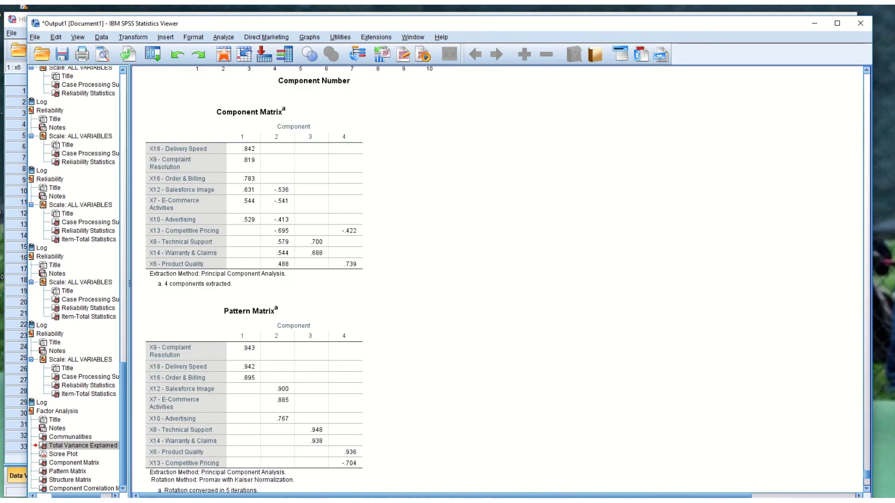
pyautogui.click(302, 298)
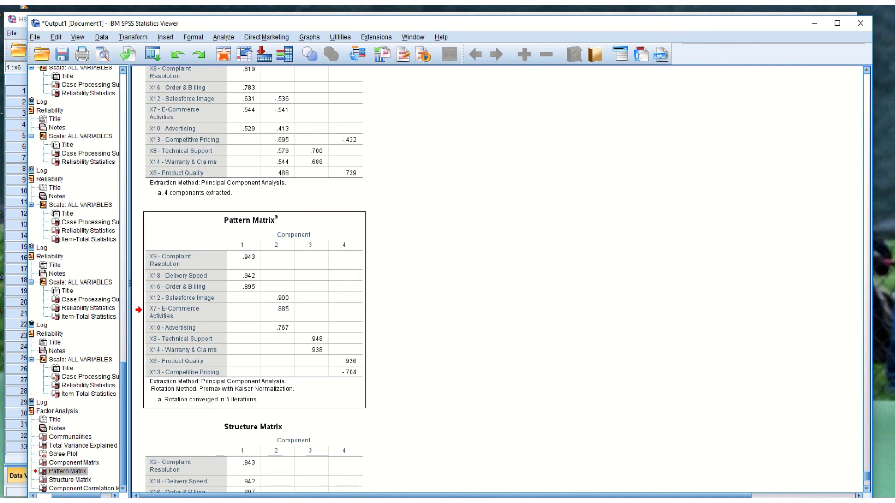
# Scroll through variance explained and scree plot to the Pattern Matrix, with X12 .900 and X7 .885 on component 2
pyautogui.scroll(-5, 254, 279)
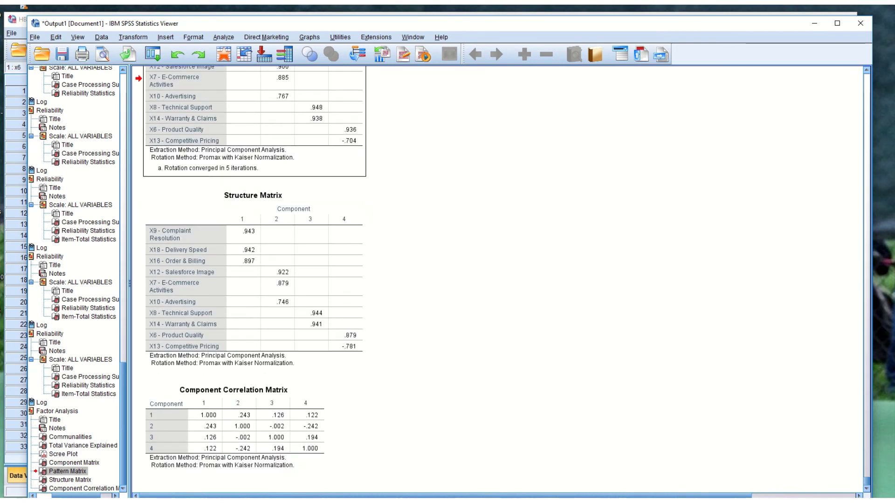
pyautogui.scroll(10, 253, 280)
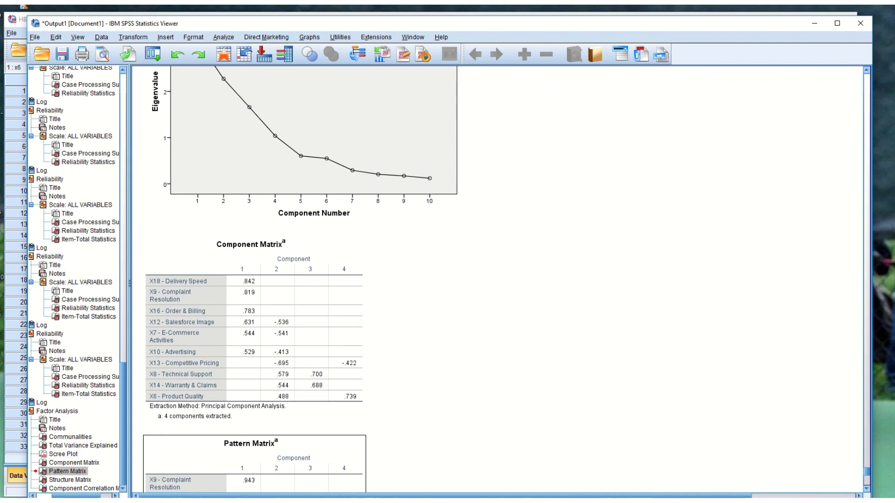
pyautogui.scroll(4, 498, 279)
pyautogui.scroll(4, 499, 280)
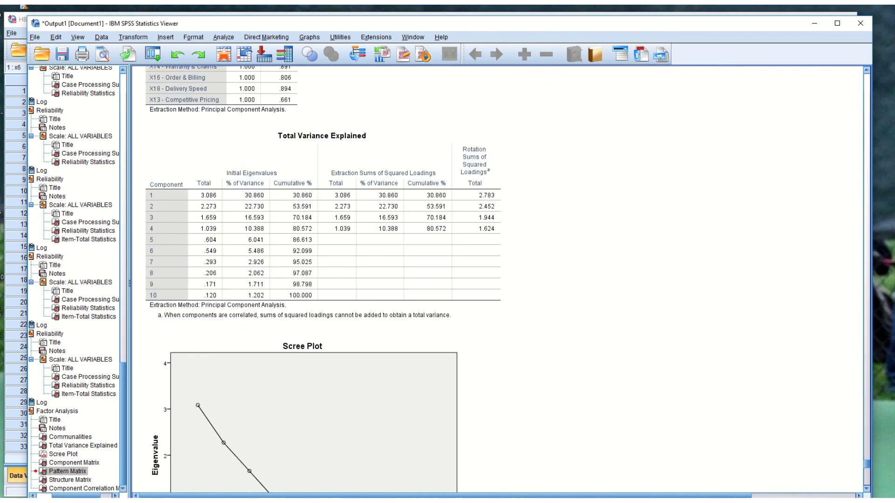
pyautogui.scroll(6, 322, 279)
pyautogui.scroll(-8, 321, 280)
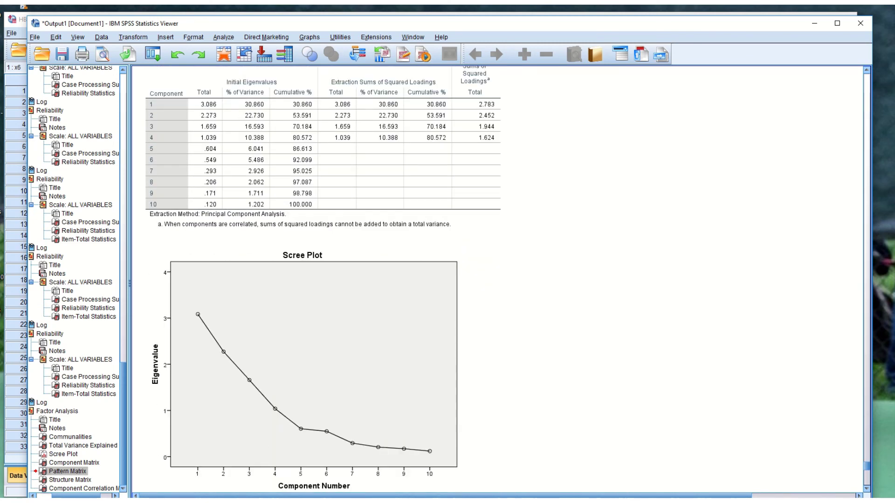
pyautogui.scroll(-4, 321, 280)
pyautogui.scroll(-4, 321, 279)
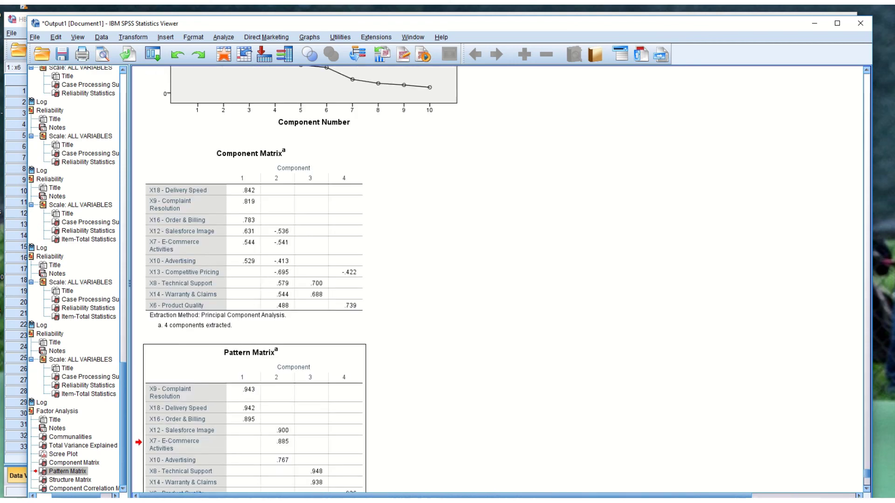
pyautogui.scroll(-4, 321, 279)
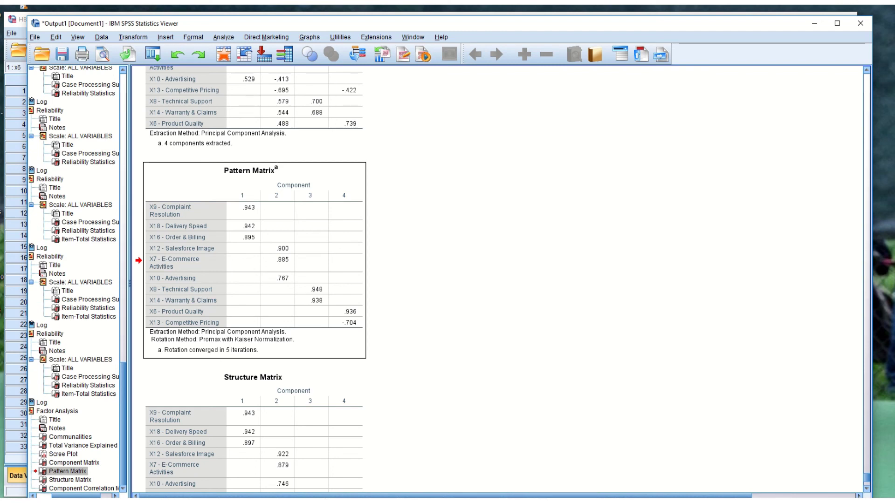
pyautogui.scroll(10, 498, 279)
pyautogui.scroll(5, 499, 279)
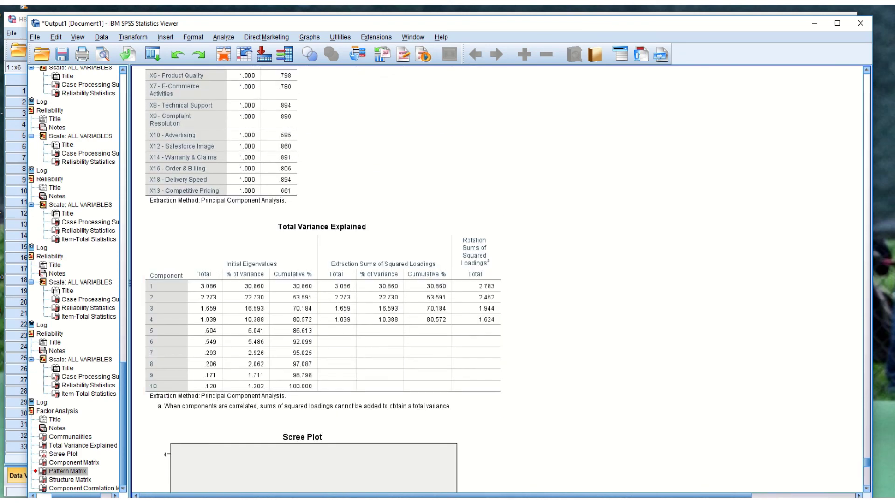
pyautogui.click(322, 317)
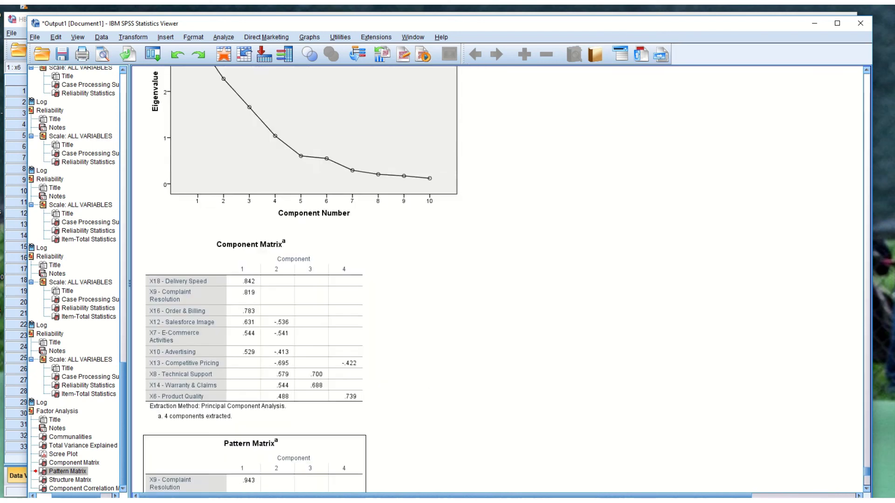
pyautogui.scroll(15, 497, 280)
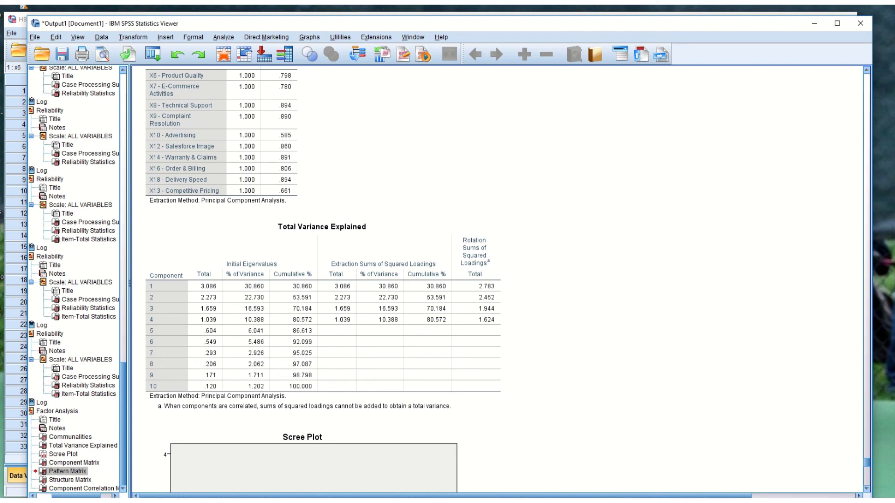
pyautogui.scroll(-8, 497, 280)
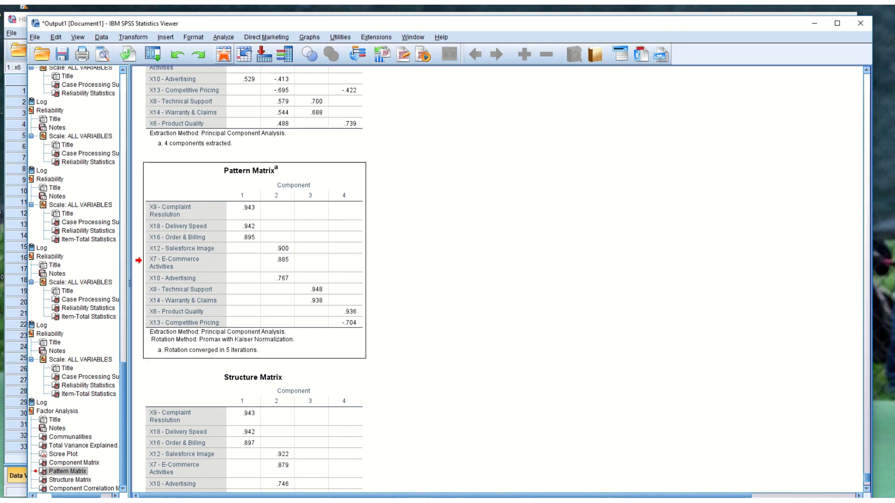
# Open Reliability Analysis and clear all previous items from the scale list
pyautogui.click(194, 38)
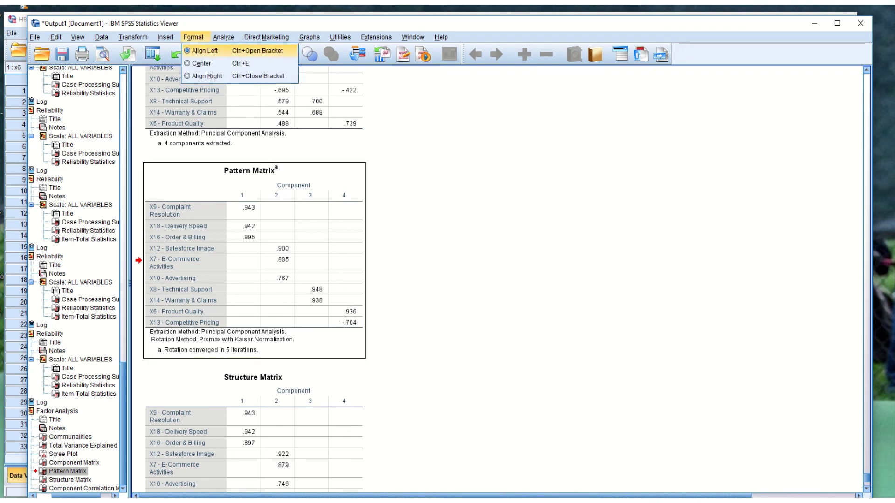
pyautogui.moveTo(223, 37)
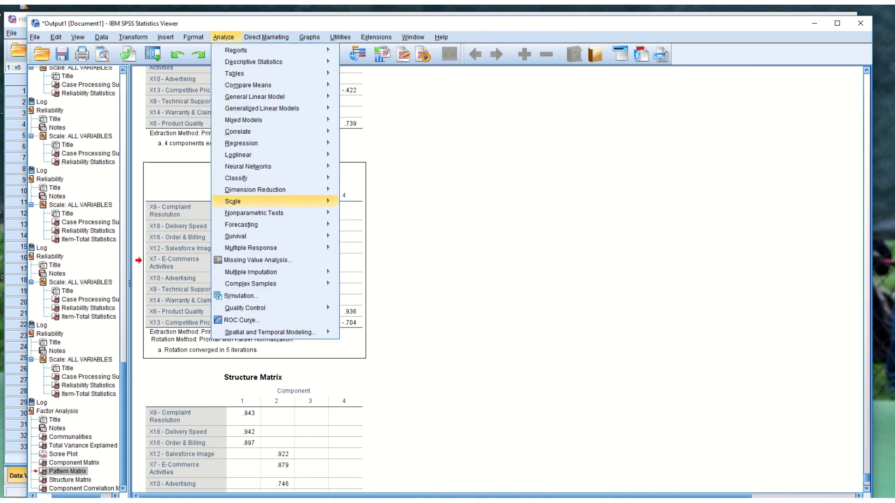
pyautogui.moveTo(275, 201)
pyautogui.click(379, 202)
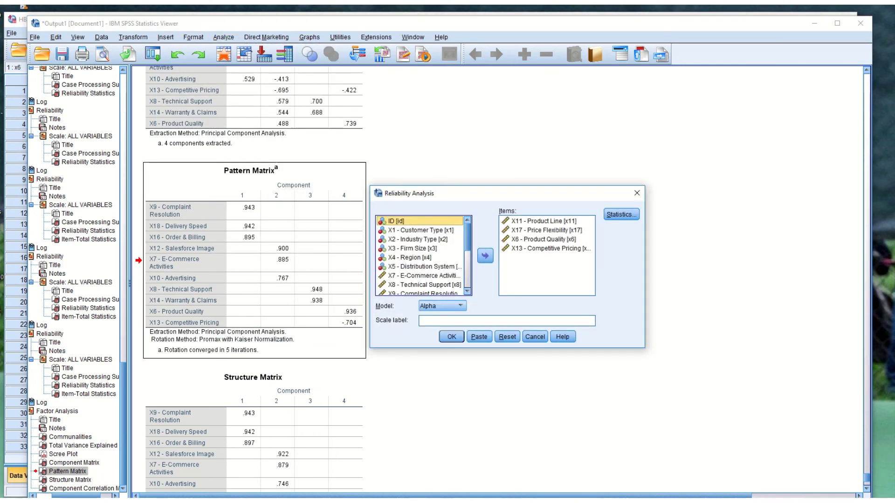
pyautogui.press('Tab')
pyautogui.click(485, 256)
pyautogui.click(545, 221)
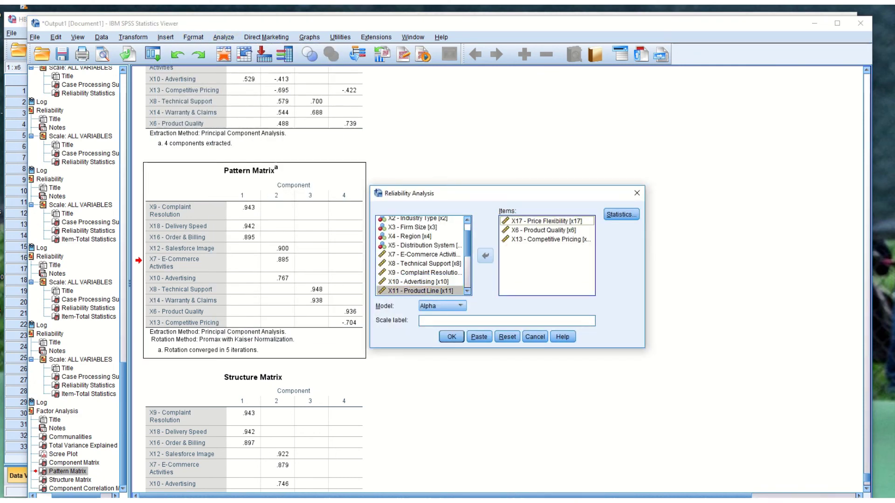
pyautogui.click(545, 239)
pyautogui.click(485, 256)
pyautogui.click(544, 231)
pyautogui.click(485, 255)
pyautogui.press('Delete')
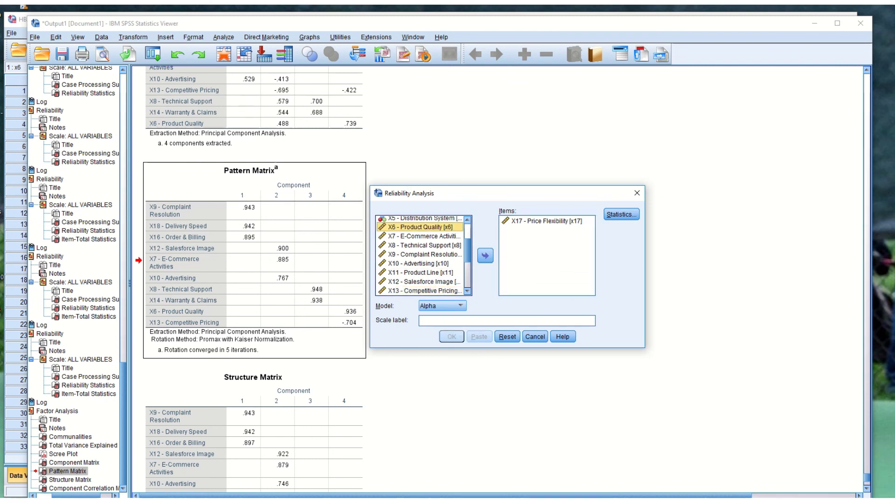
pyautogui.press('Delete')
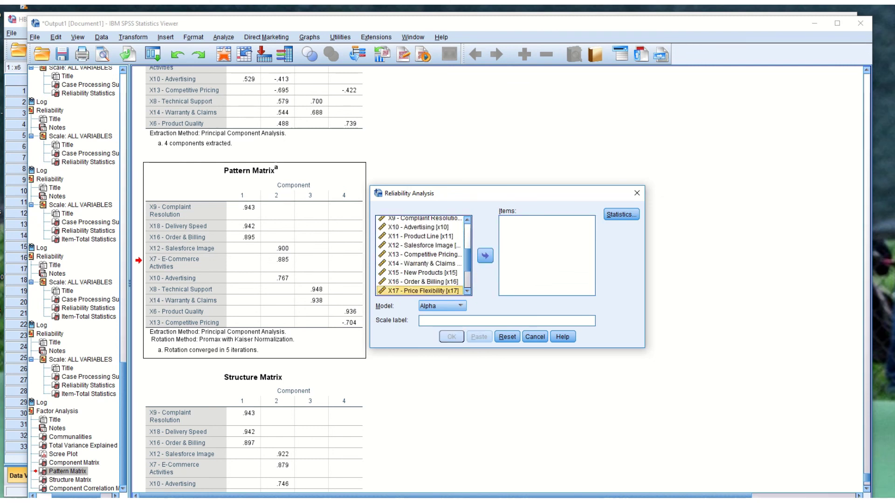
# Add X14 Warranty & Claims and X8 Technical Support as the scale items
pyautogui.click(424, 264)
pyautogui.click(485, 256)
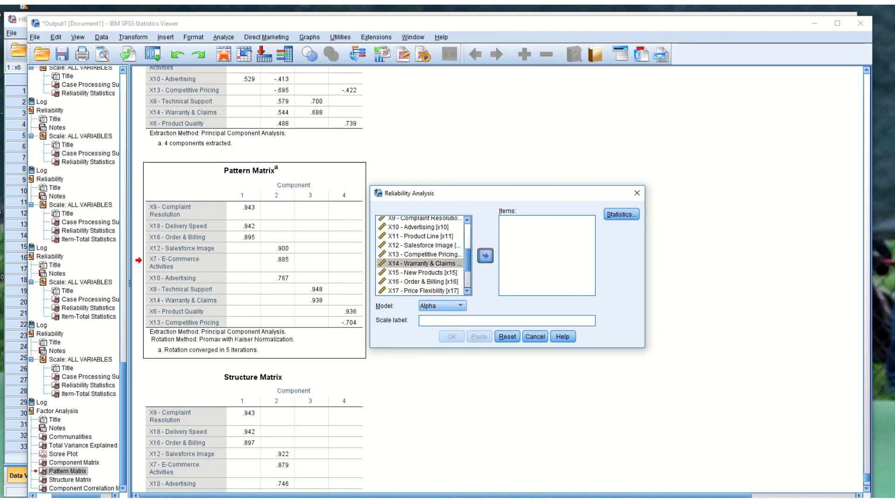
pyautogui.moveTo(467, 261); pyautogui.dragTo(467, 256)
pyautogui.hotkey('shift', 'Tab')
pyautogui.press('Tab')
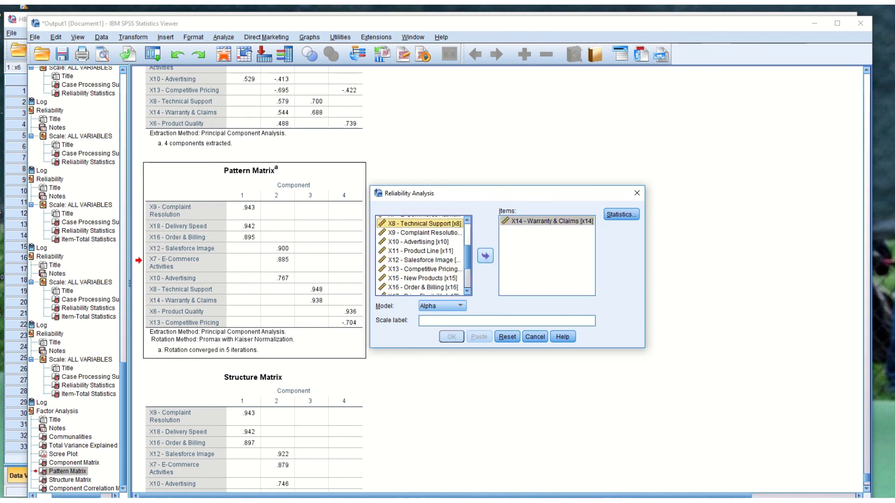
pyautogui.press('space')
# Request inter-item correlations without scale-if-item-deleted and run, giving alpha .798
pyautogui.hotkey('alt', 's')
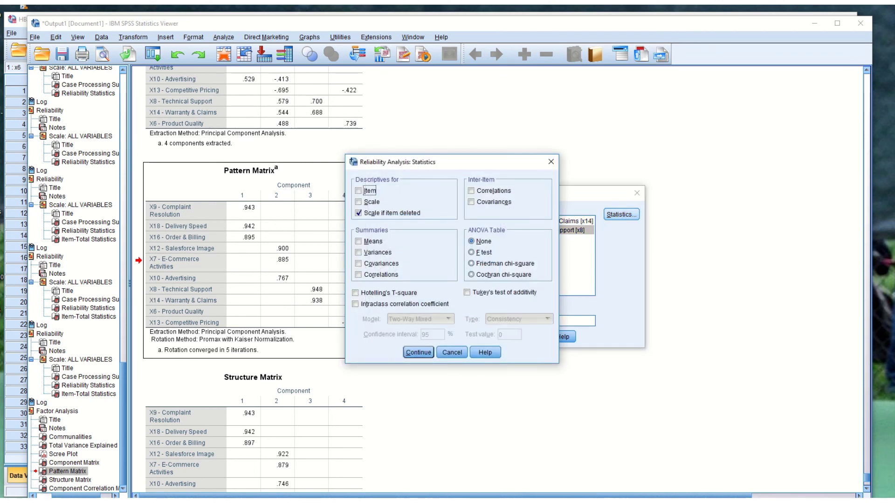
pyautogui.hotkey('alt', 'r')
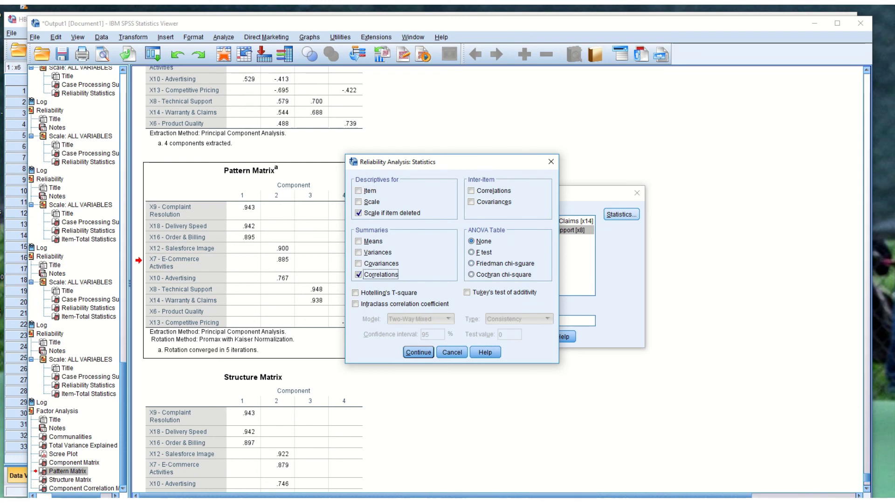
pyautogui.hotkey('alt', 'l')
pyautogui.press('space')
pyautogui.hotkey('alt', 'a')
pyautogui.hotkey('alt', 'c')
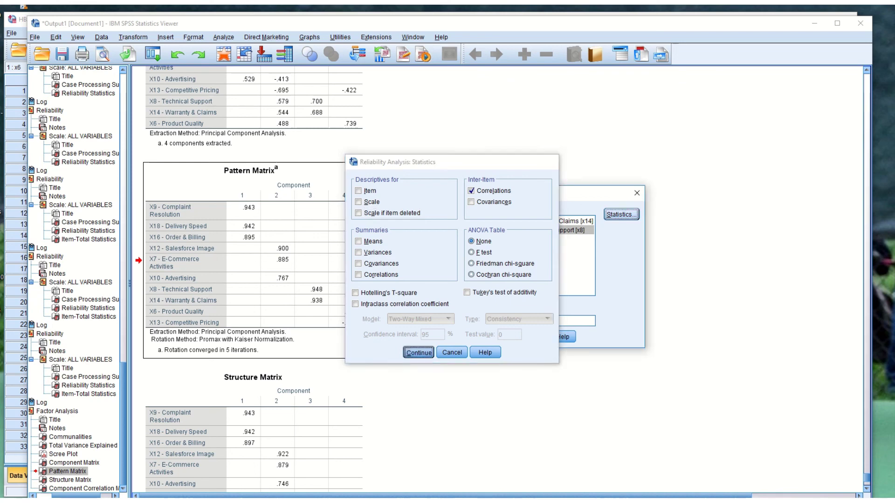
pyautogui.press('Return')
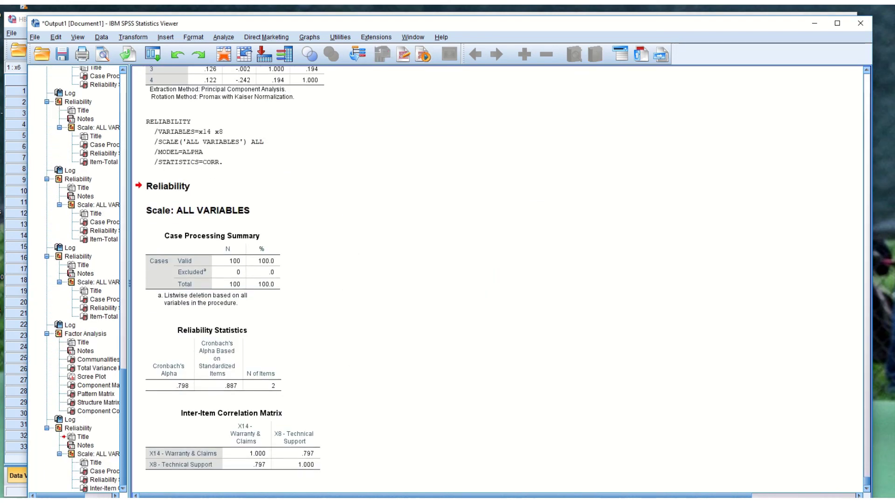
# Review the X14/X8 reliability output (alpha .798, standardized .887) and inter-item correlations, then scroll back toward the pattern matrices
pyautogui.click(212, 330)
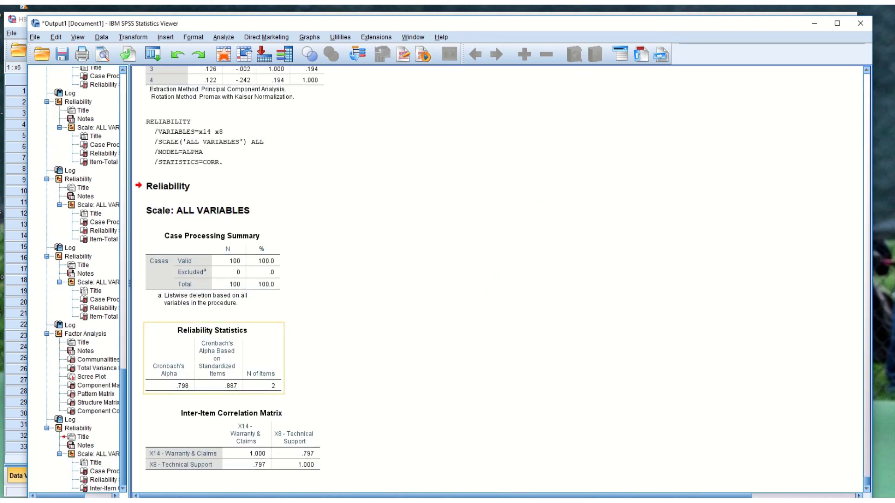
pyautogui.click(210, 413)
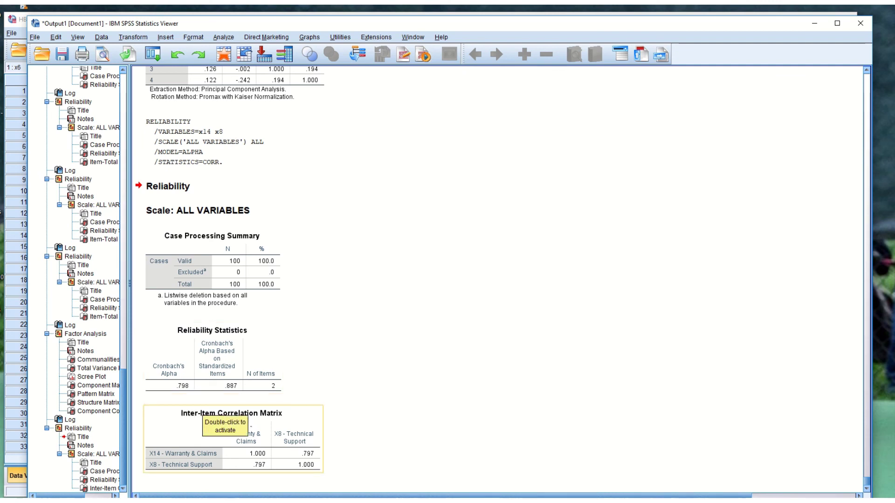
pyautogui.click(212, 330)
pyautogui.click(231, 413)
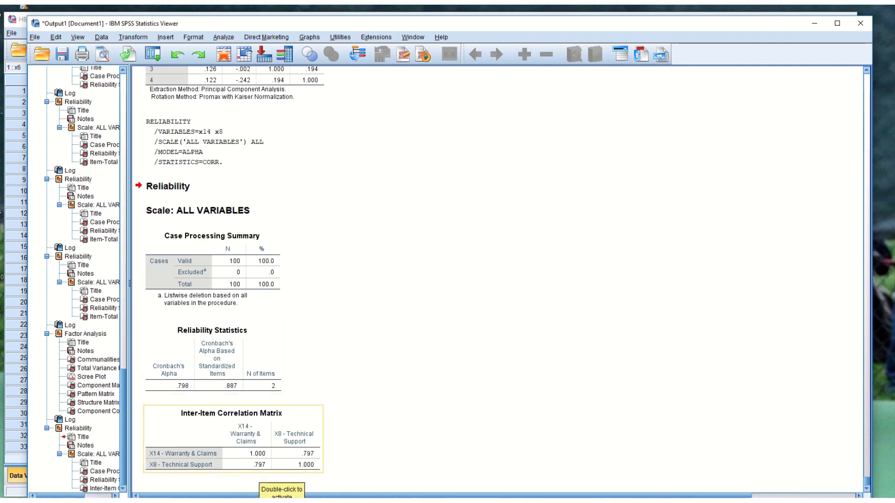
pyautogui.click(231, 414)
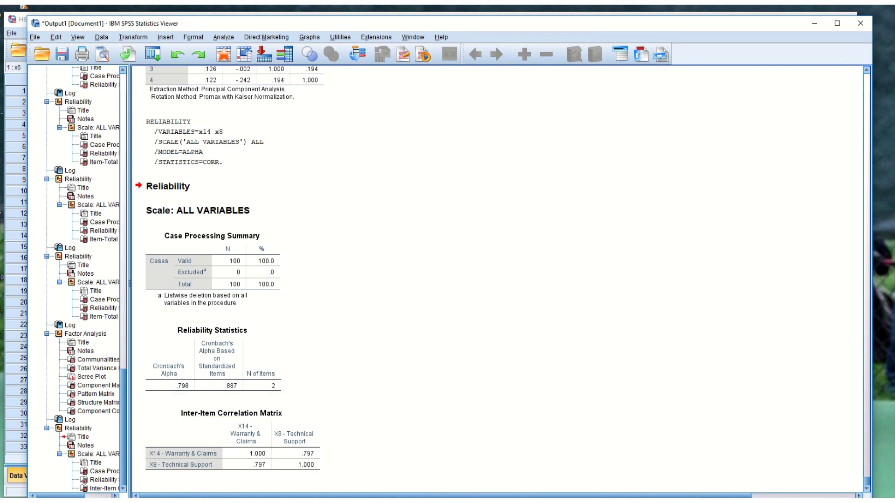
pyautogui.click(231, 414)
pyautogui.click(213, 366)
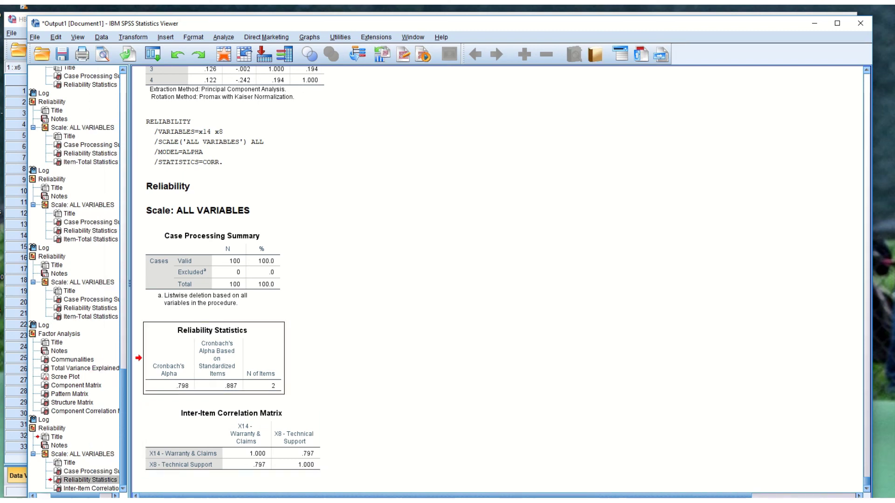
pyautogui.click(372, 356)
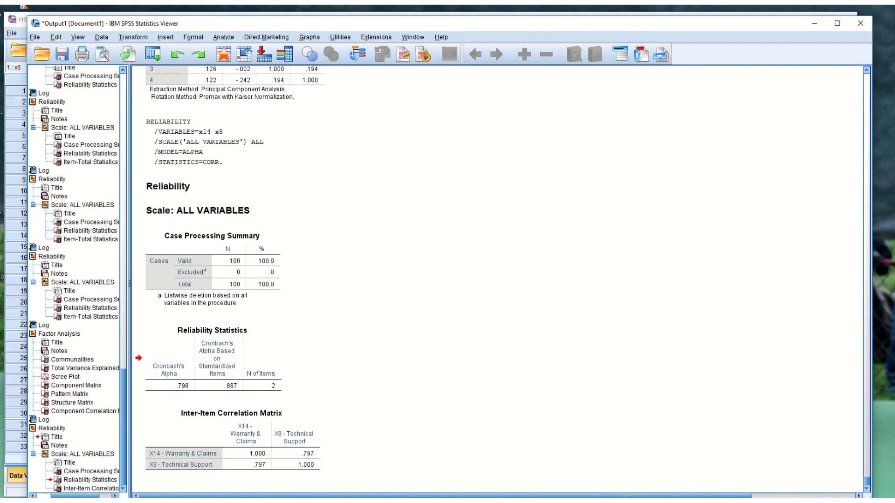
pyautogui.scroll(10, 498, 280)
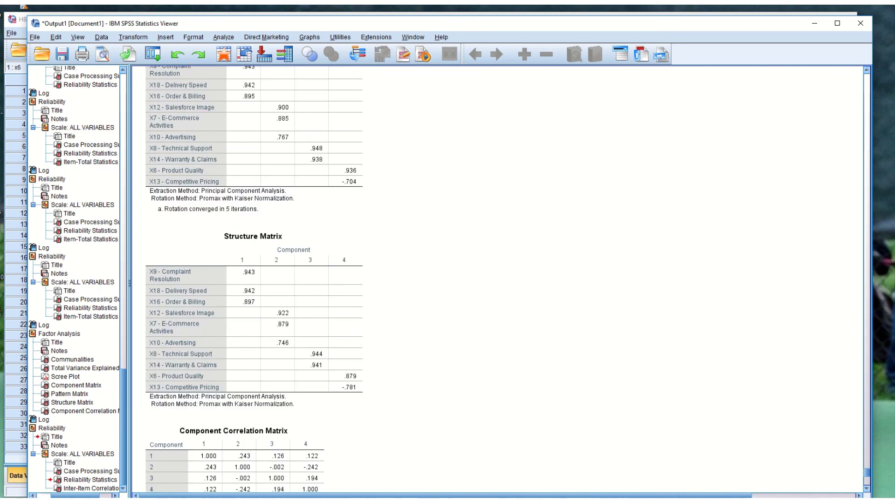